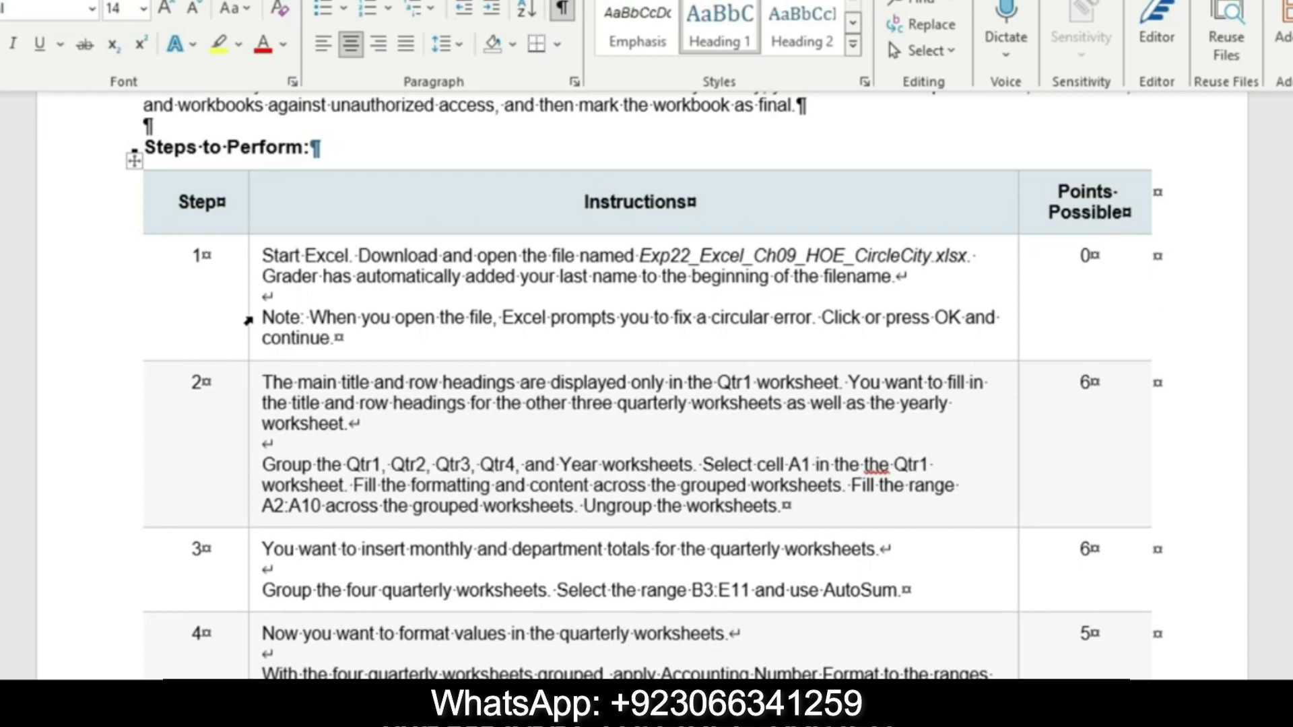
# Highlight the step 1 instructions in yellow and check the note about the circular error against the Excel workbook
pyautogui.click(345, 278)
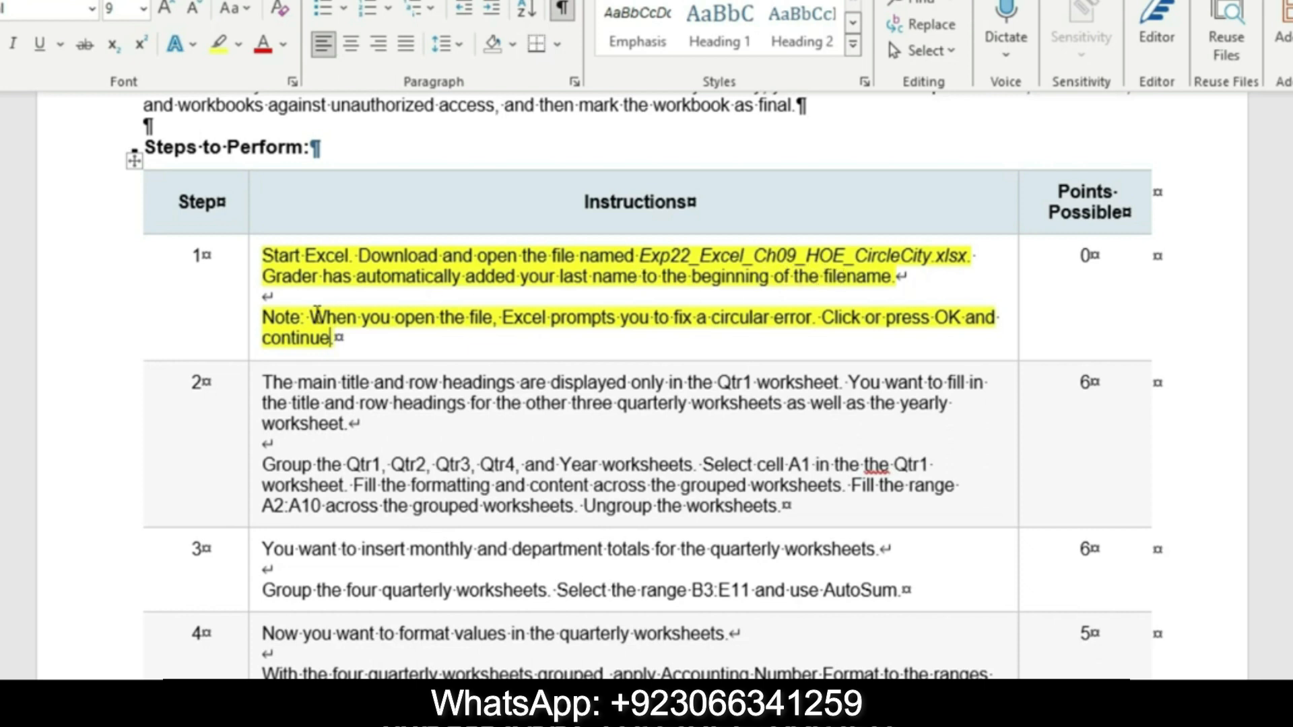
pyautogui.moveTo(311, 316); pyautogui.dragTo(811, 340)
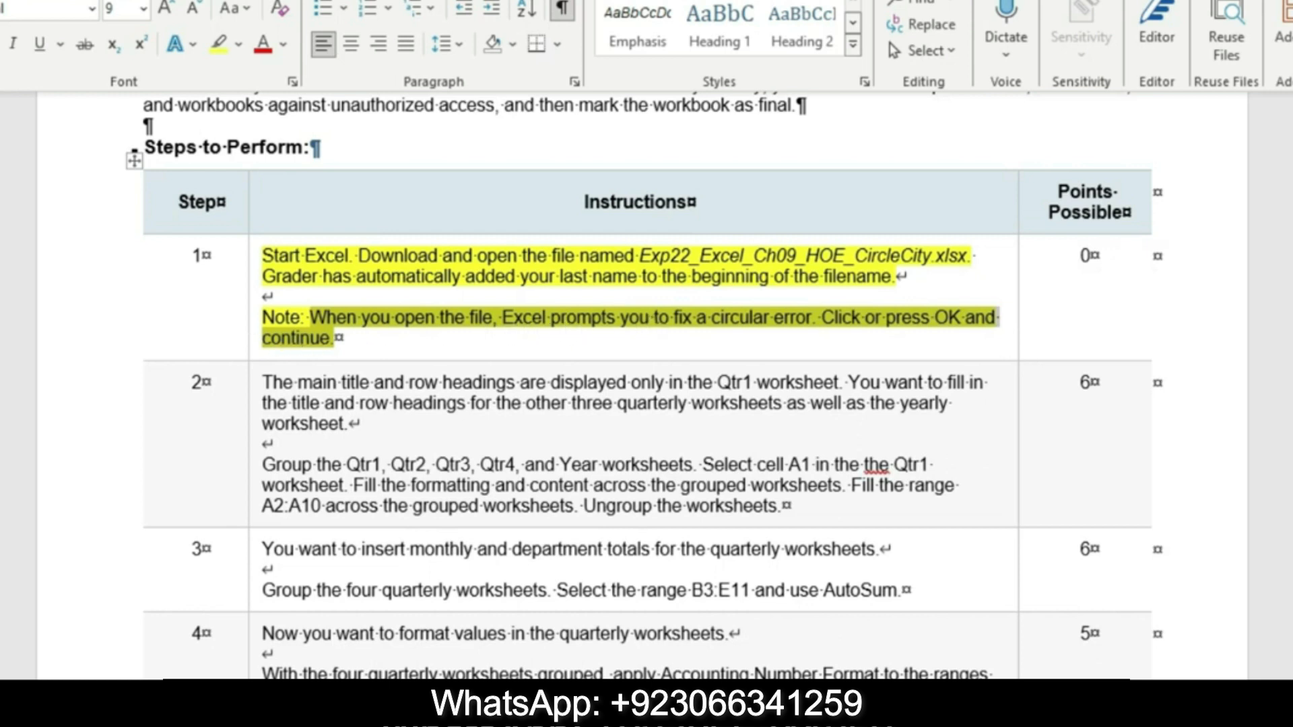
pyautogui.hotkey('alt', 'Tab')
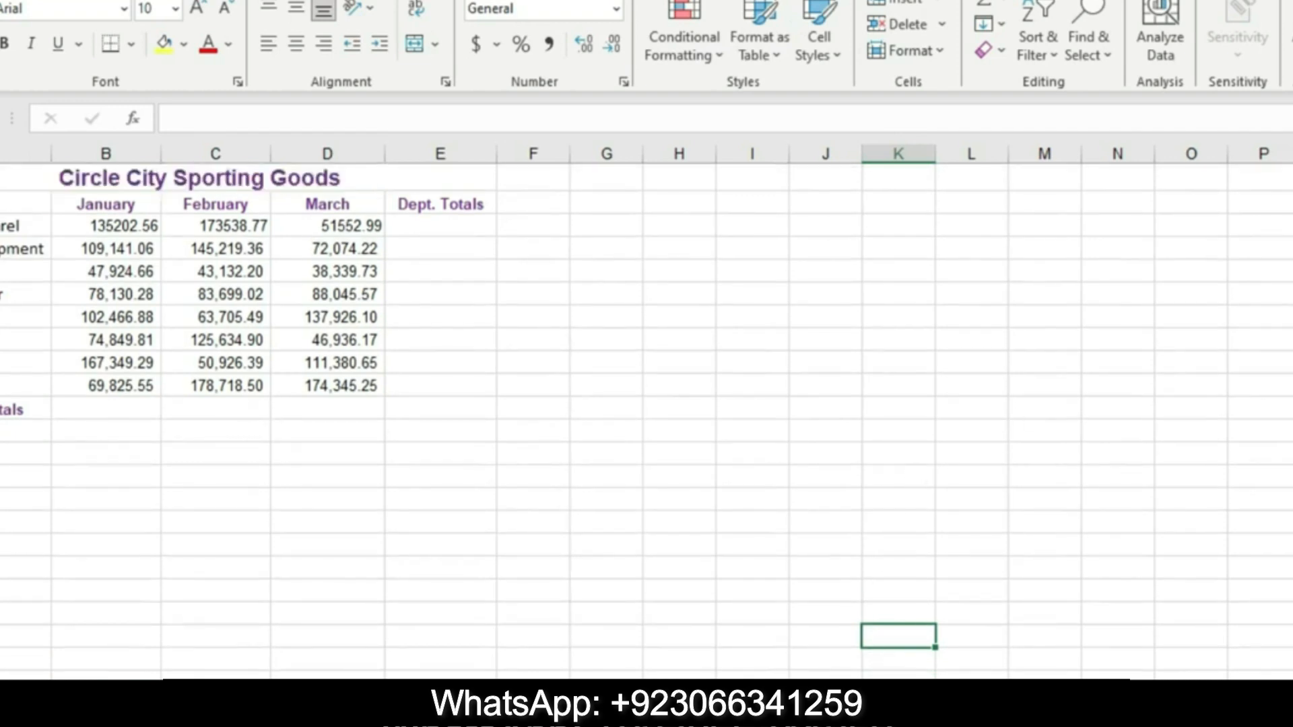
pyautogui.hotkey('alt', 'Tab')
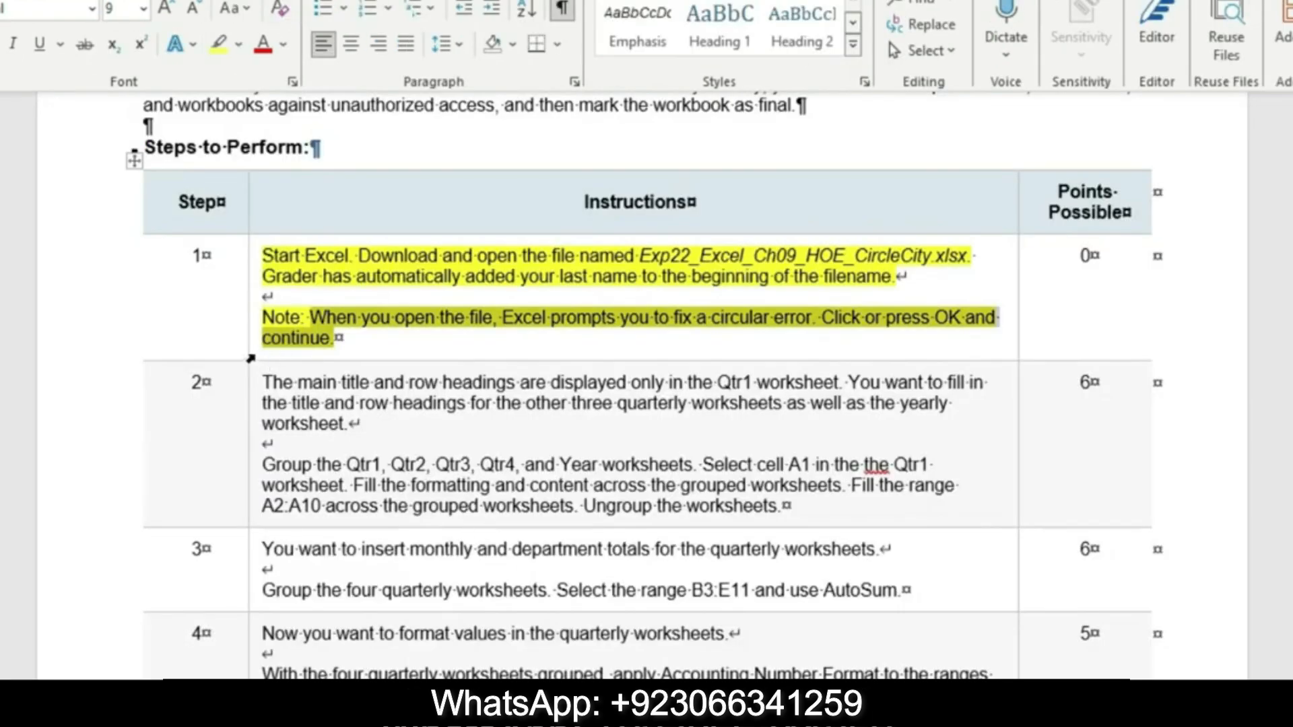
# Remove the highlighting from the step 1 instructions in the Word table
pyautogui.click(270, 357)
pyautogui.click(366, 322)
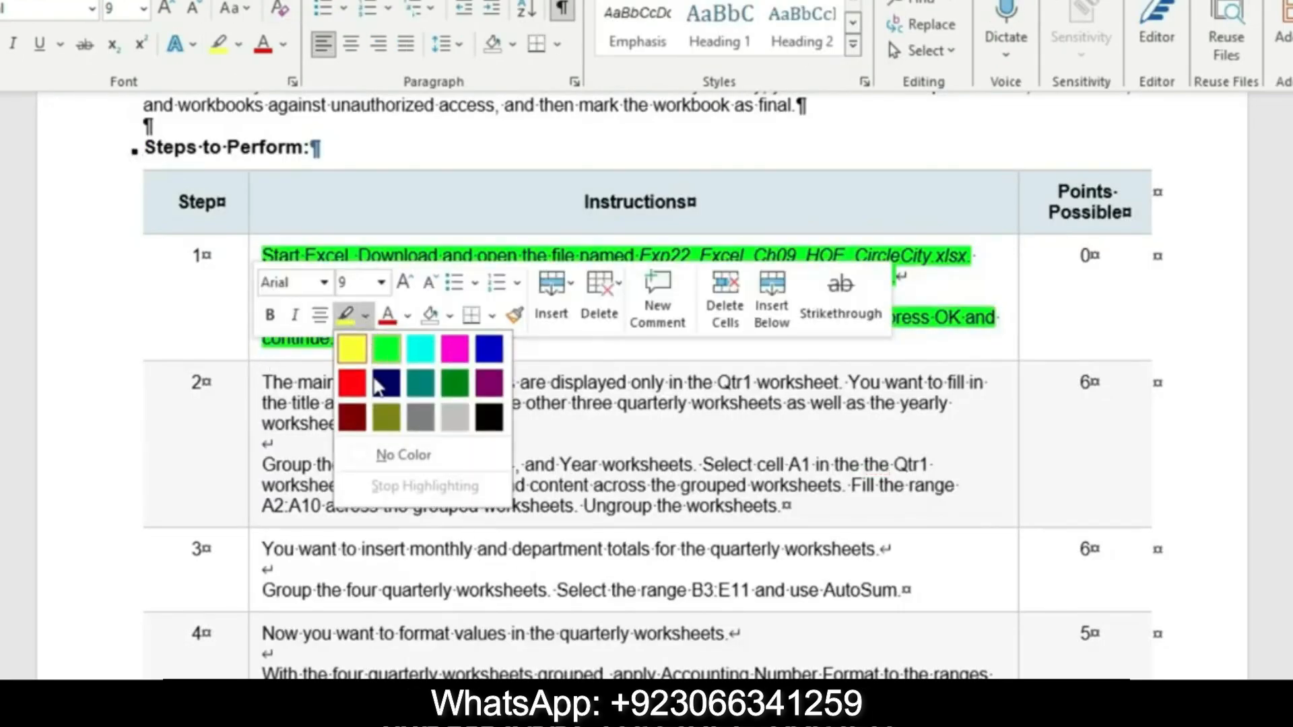
pyautogui.click(384, 444)
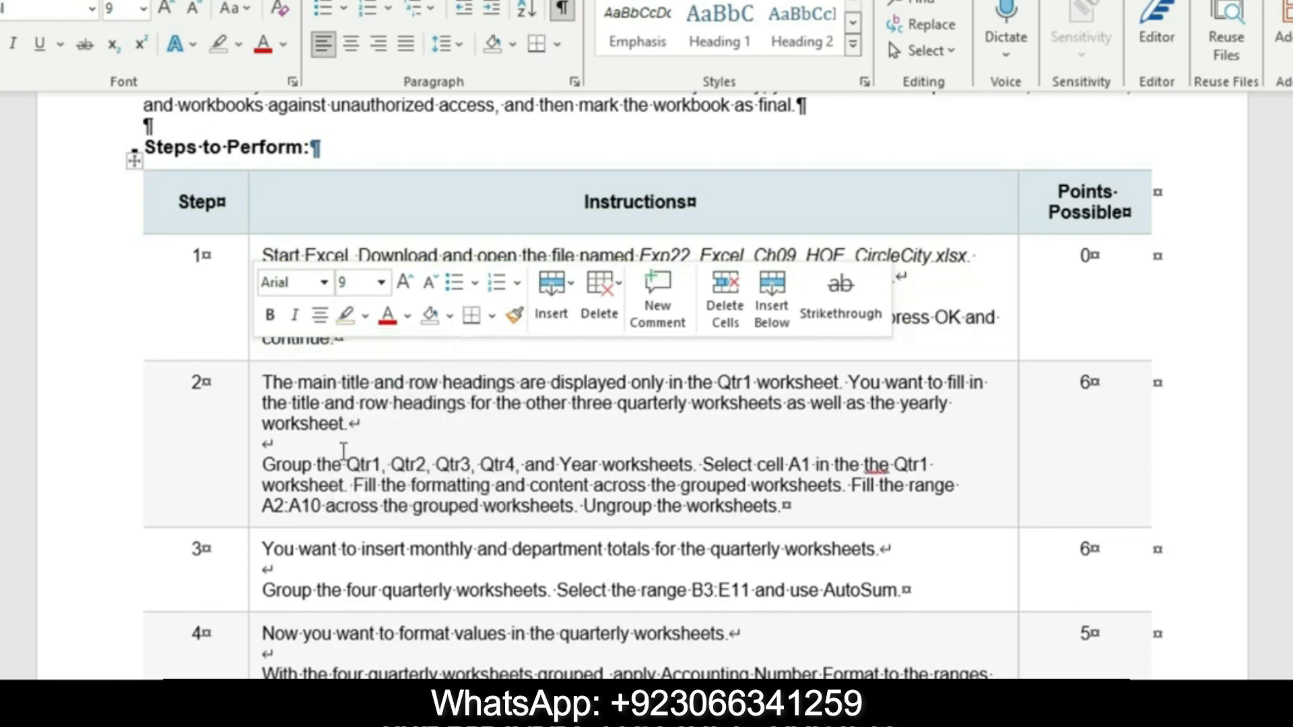
# Enlarge the step 2 instructions to 16 pt and highlight them in yellow
pyautogui.click(248, 447)
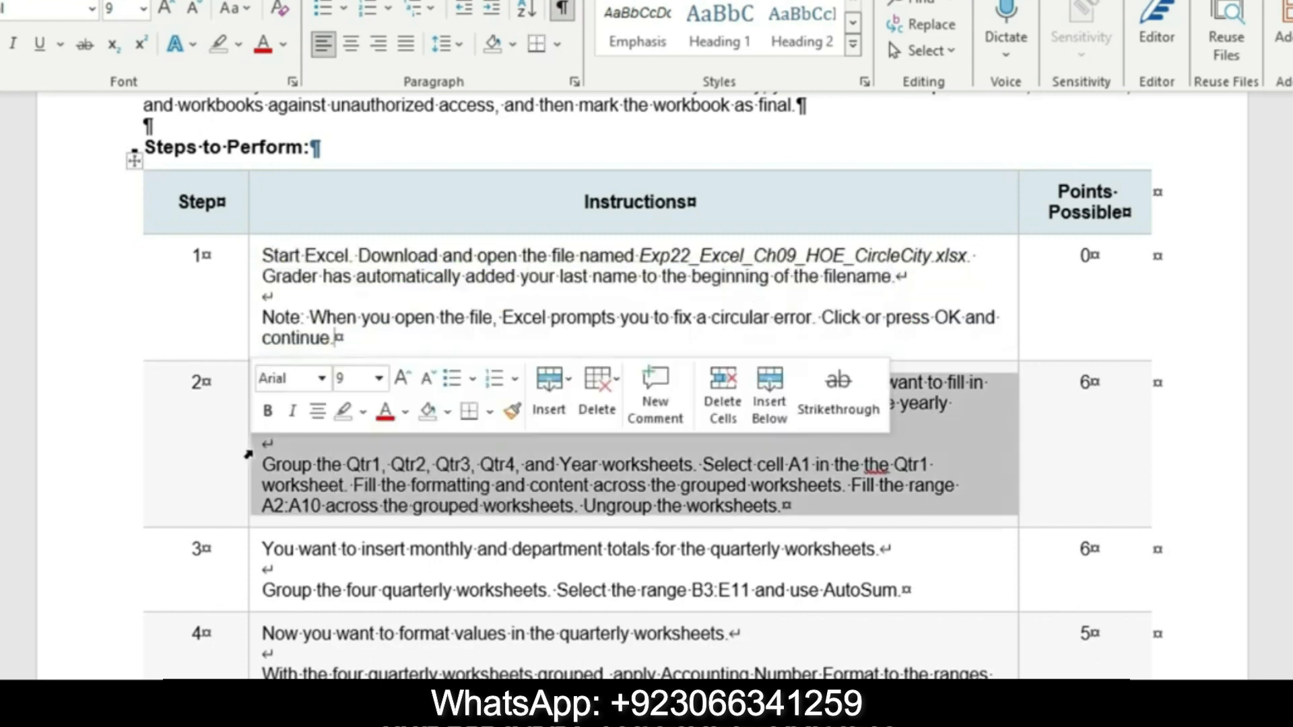
pyautogui.click(379, 377)
pyautogui.click(357, 109)
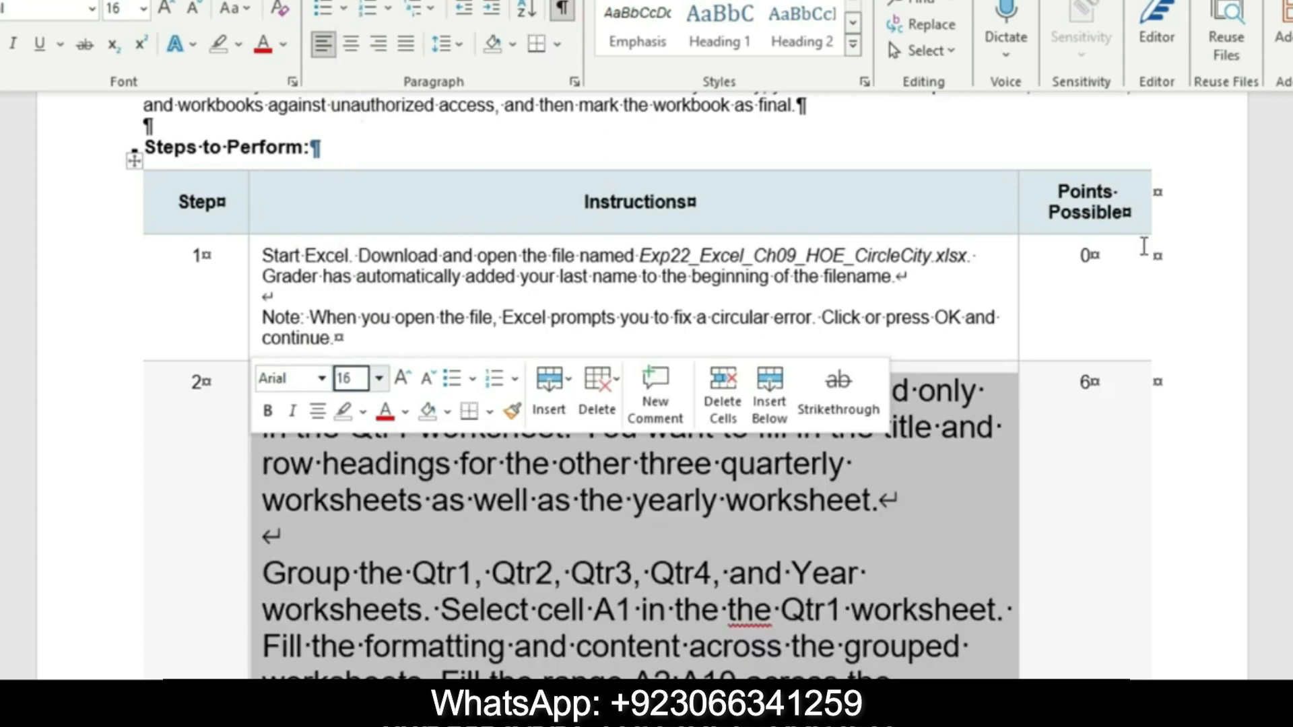
pyautogui.scroll(-3, 646, 384)
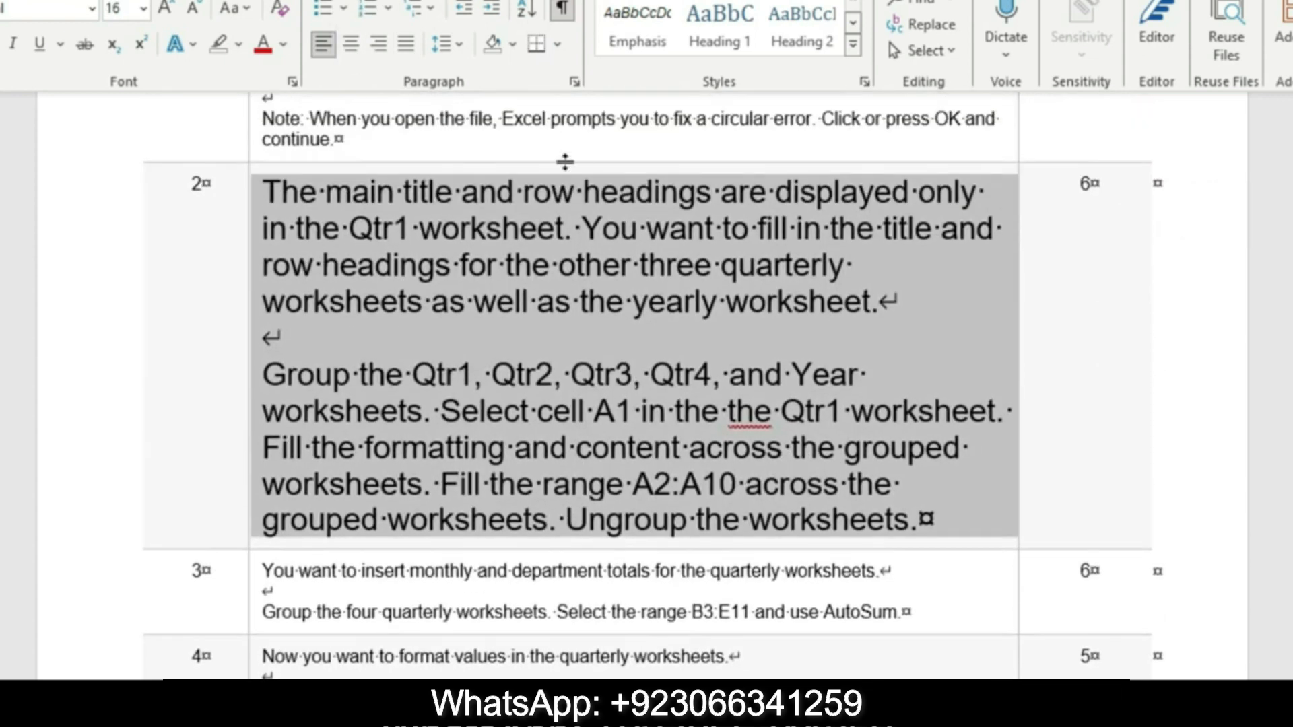
pyautogui.click(238, 44)
pyautogui.click(224, 77)
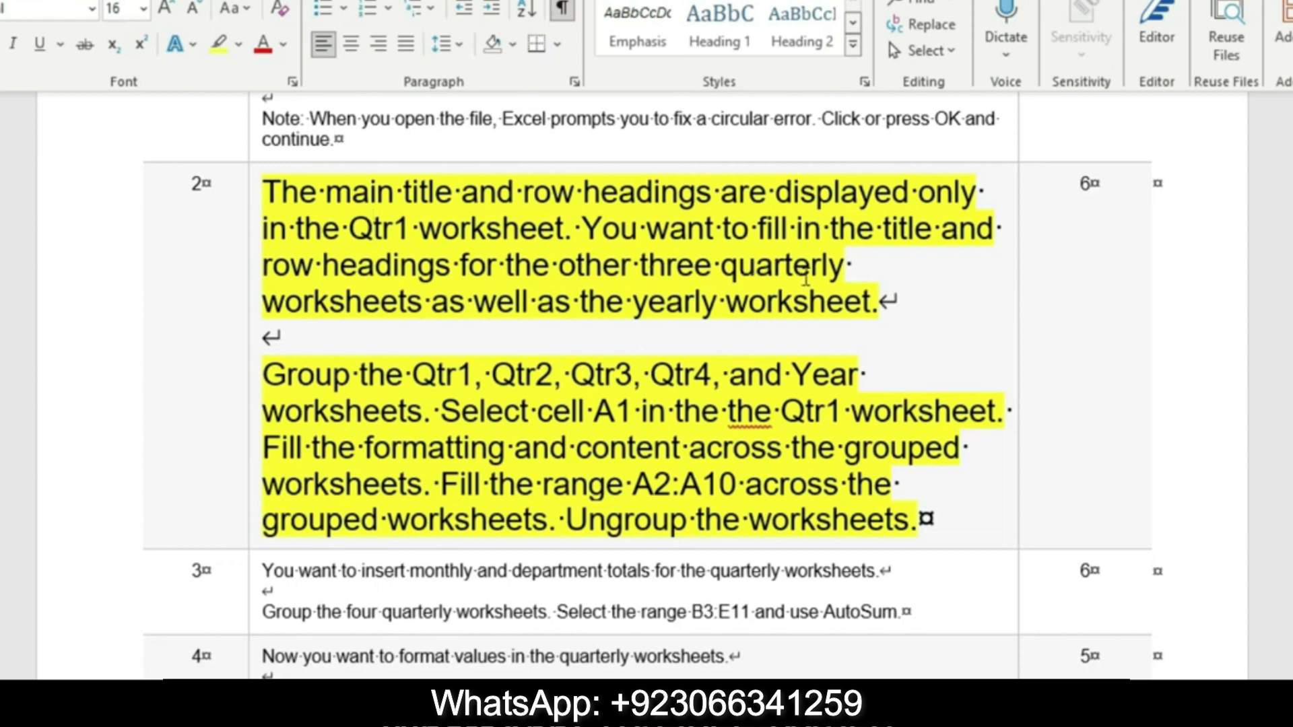
# Highlight the second paragraph of the step 2 instructions, about grouping the worksheets, in turquoise
pyautogui.moveTo(266, 364); pyautogui.dragTo(911, 538)
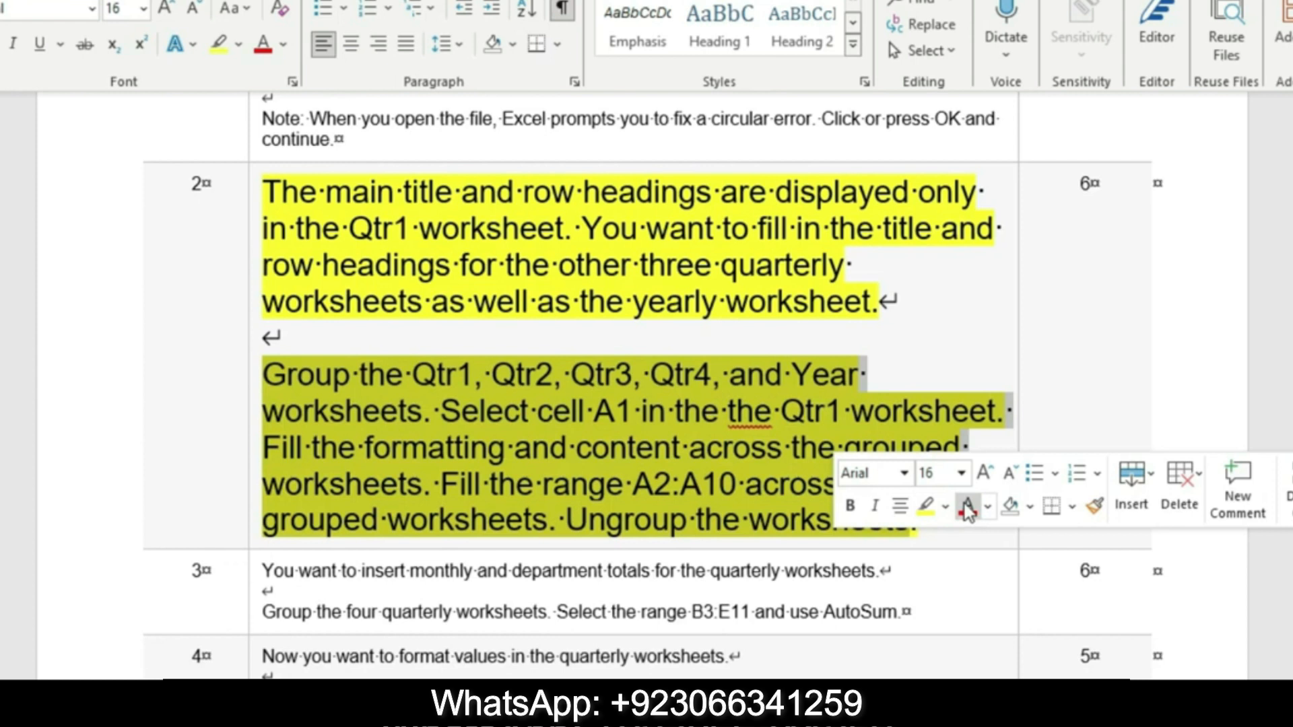
pyautogui.click(946, 506)
pyautogui.click(1000, 539)
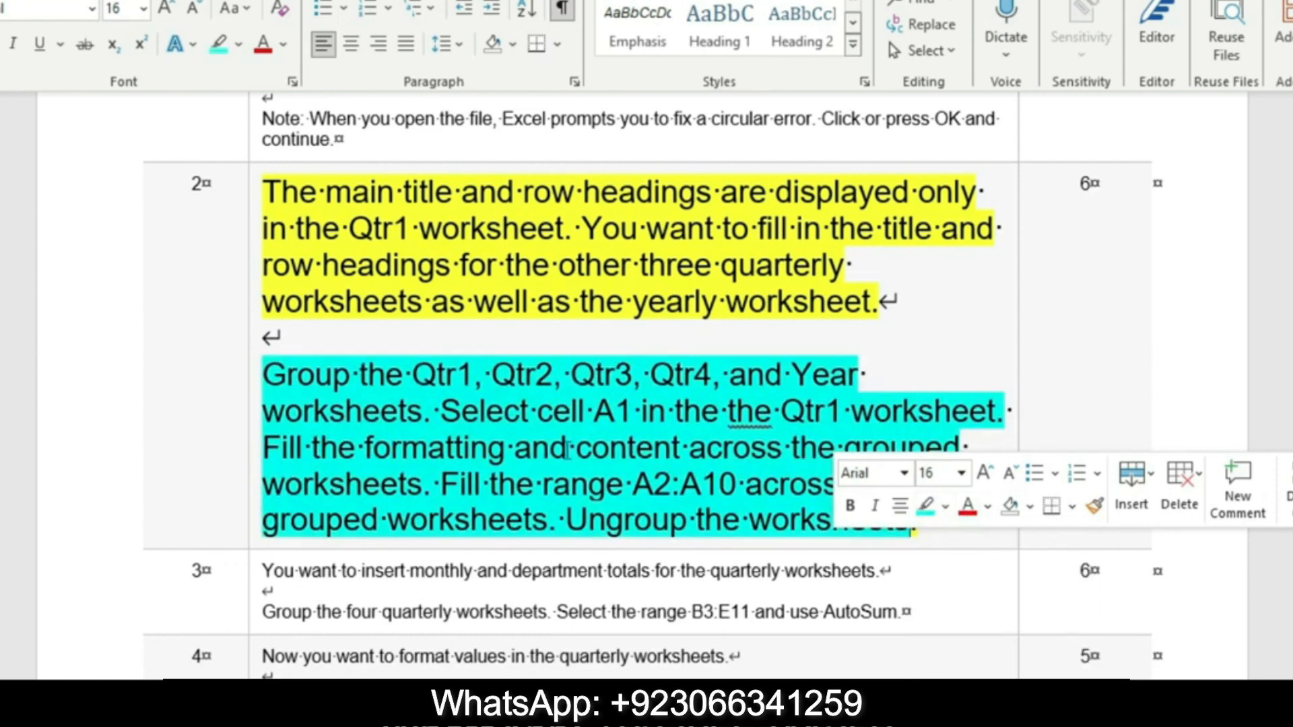
pyautogui.click(551, 448)
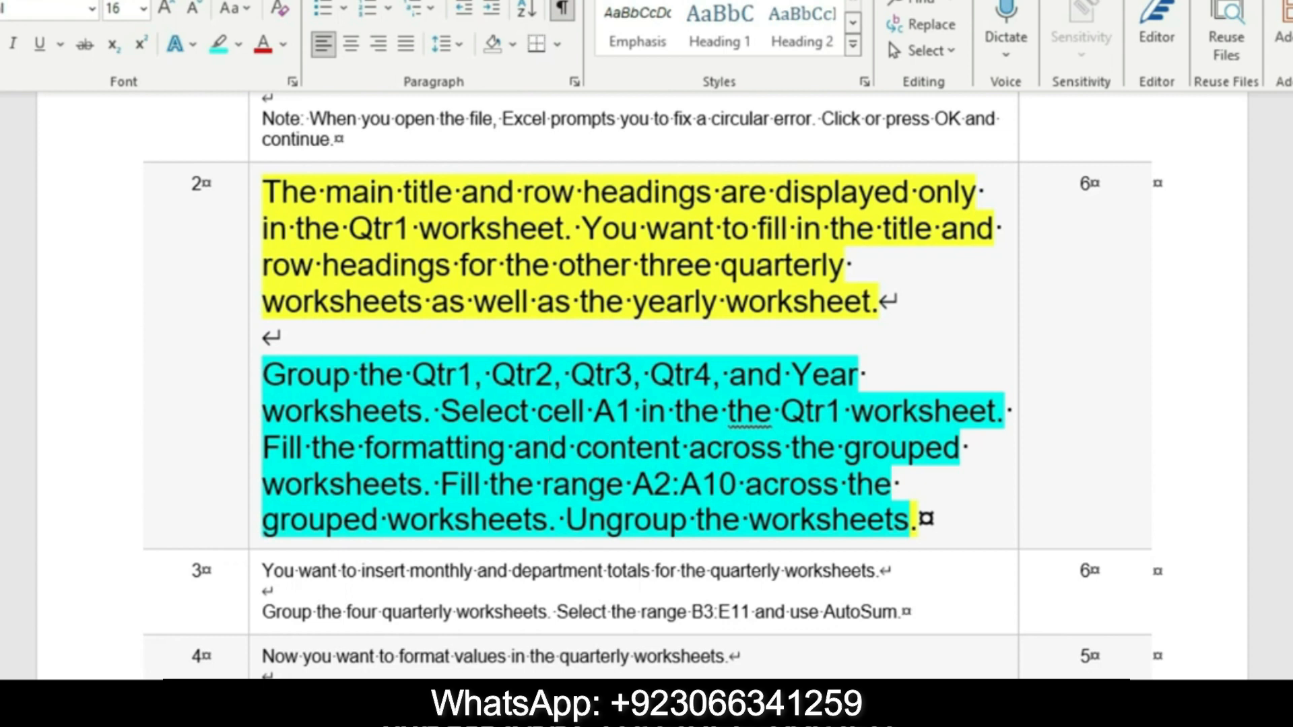
# Switch to the Excel workbook, group the Qtr1 through Year worksheets and select title cell A1 on Qtr1
pyautogui.click(666, 713)
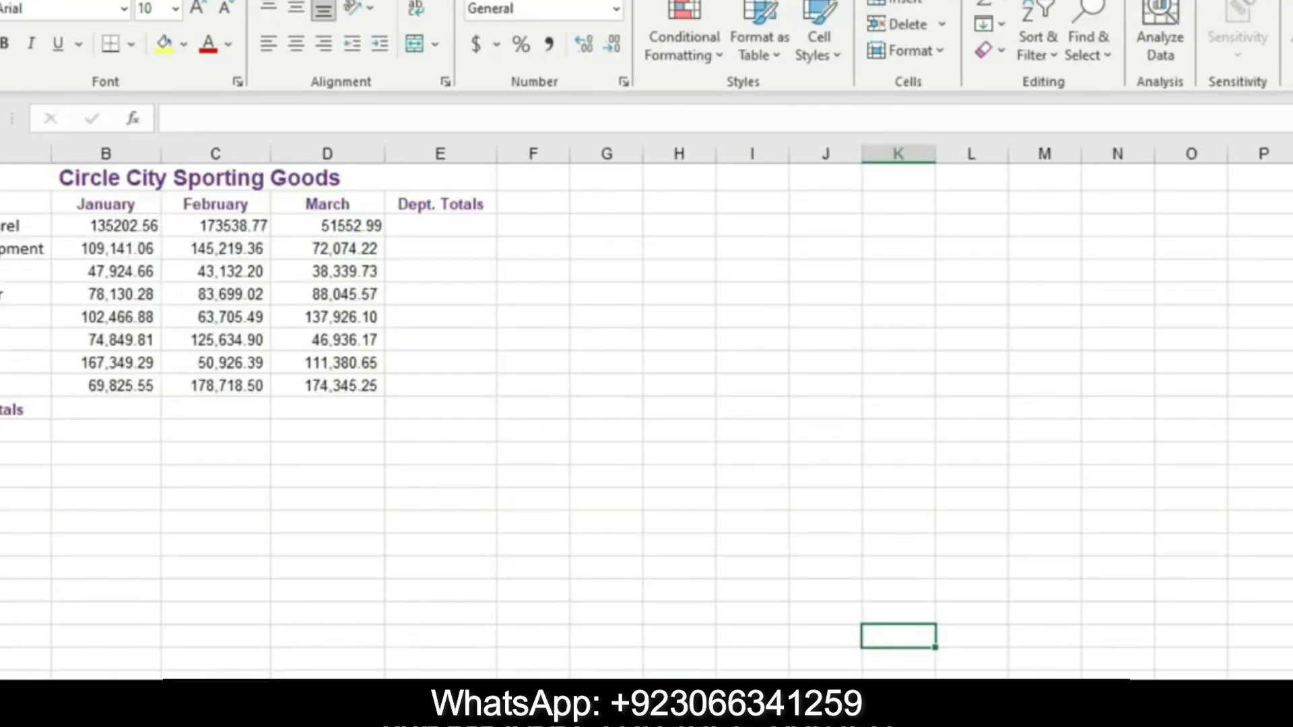
pyautogui.keyDown('shift'); pyautogui.click(202, 693); pyautogui.keyUp('shift')
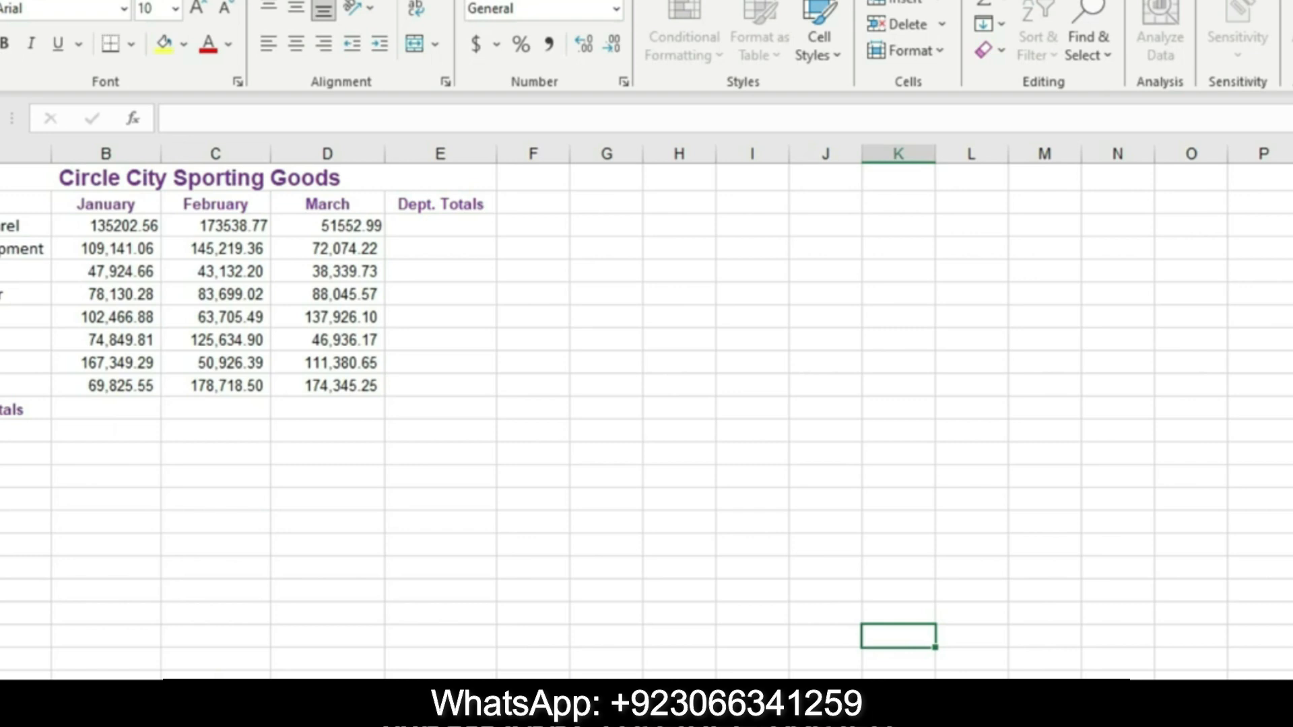
pyautogui.click(643, 714)
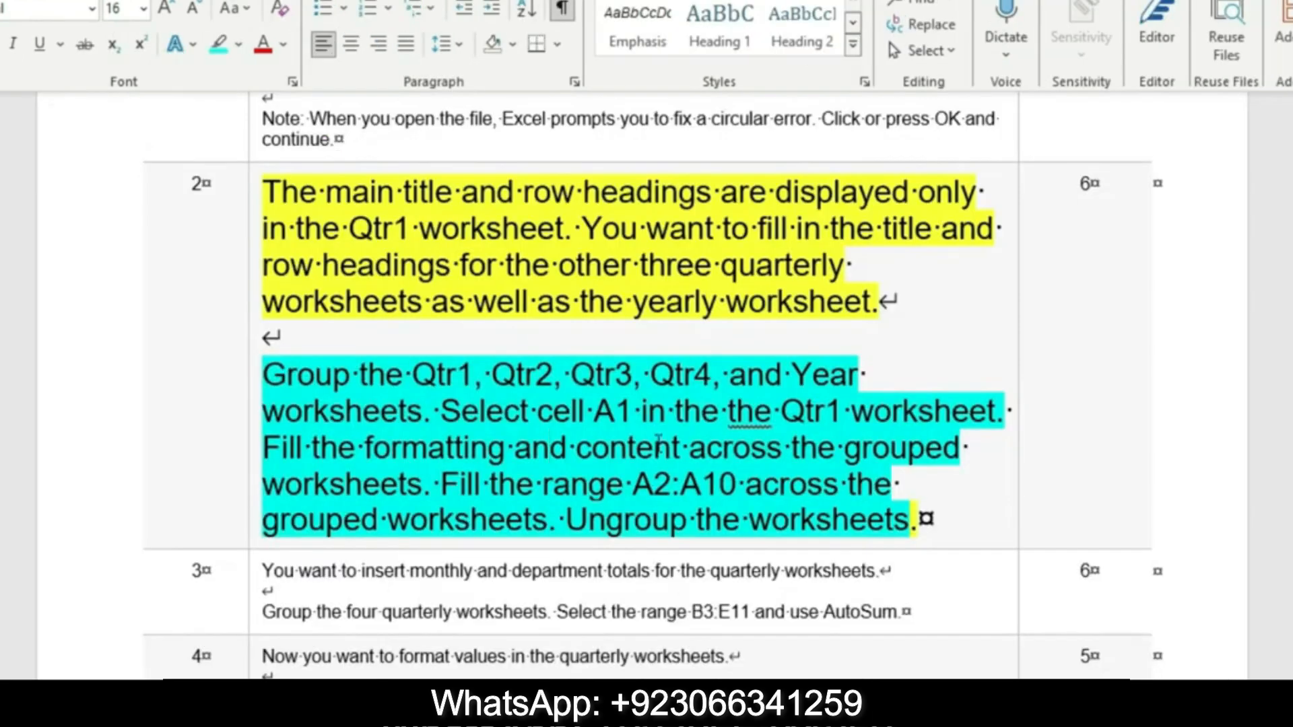
pyautogui.moveTo(593, 410); pyautogui.dragTo(889, 411)
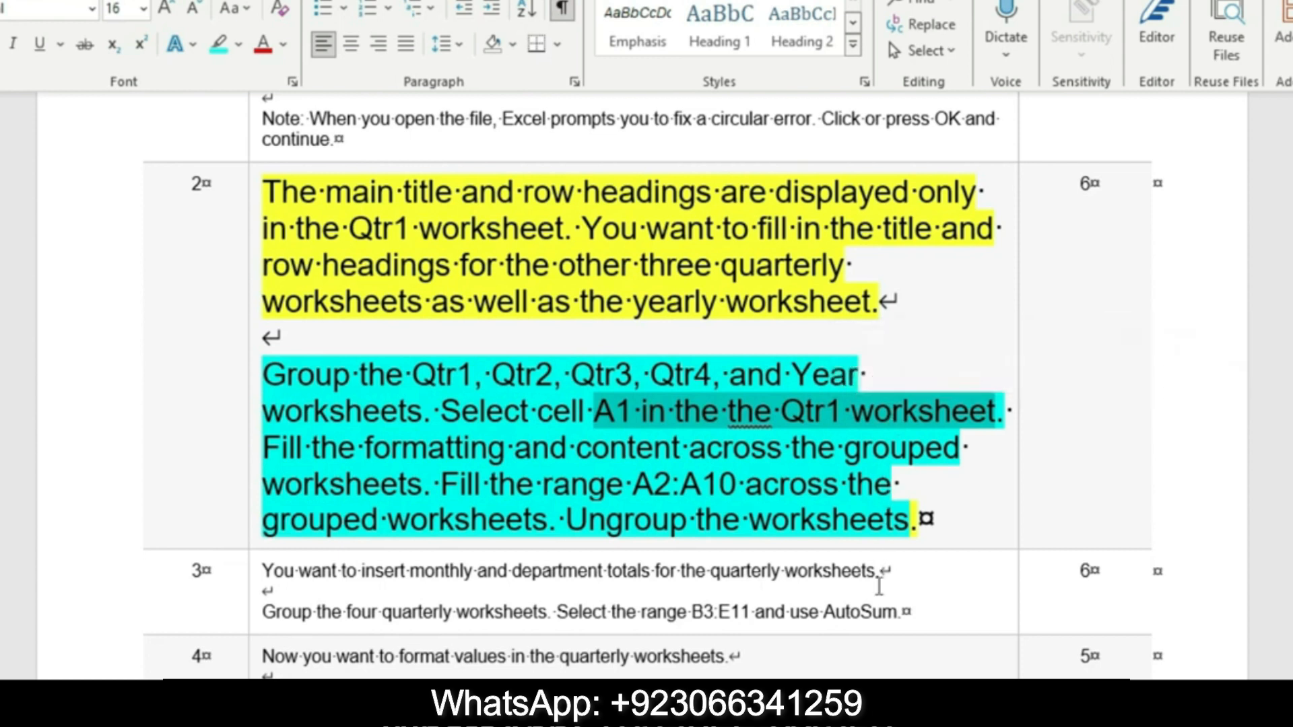
pyautogui.hotkey('alt', 'Tab')
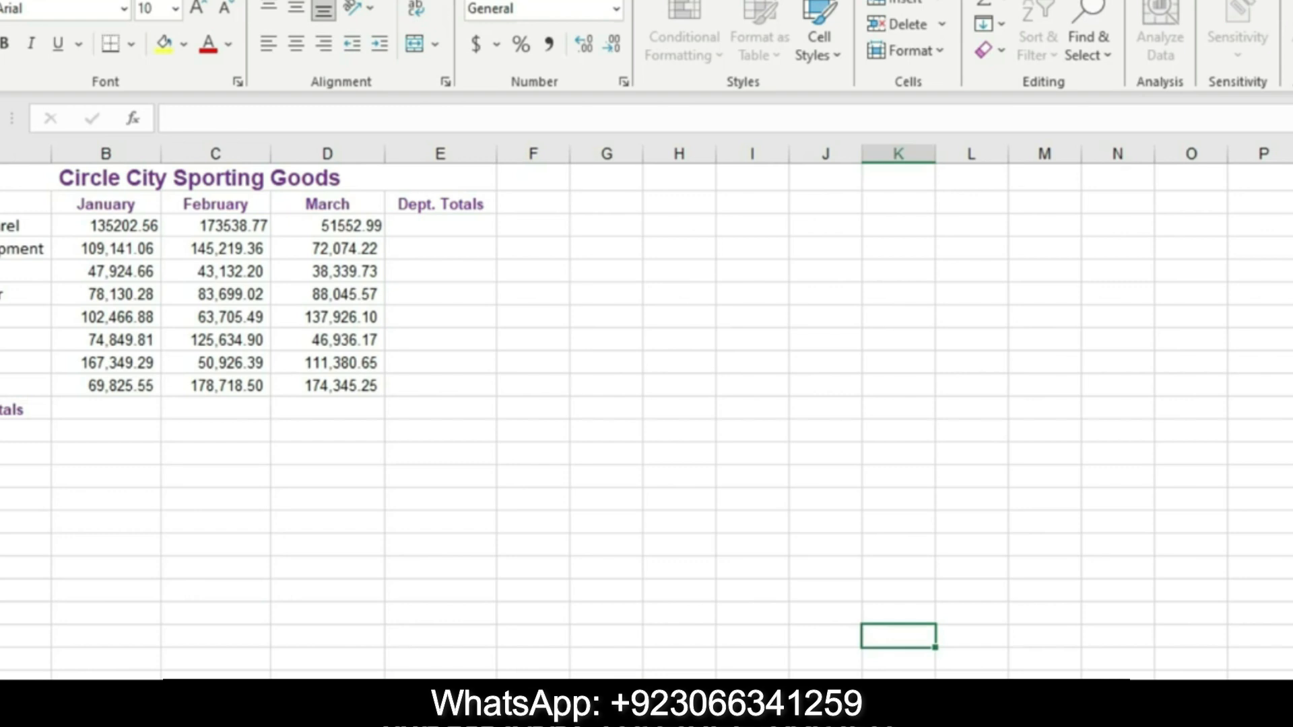
pyautogui.click(3, 177)
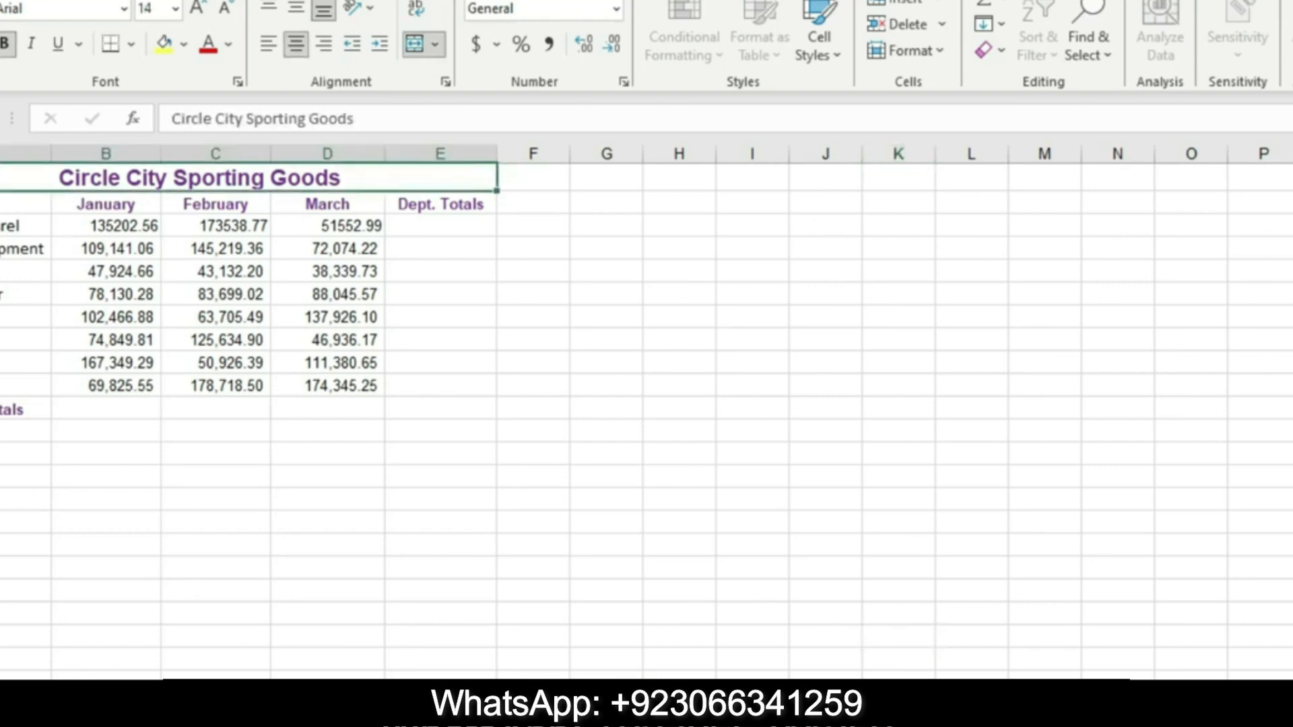
pyautogui.hotkey('alt', 'Tab')
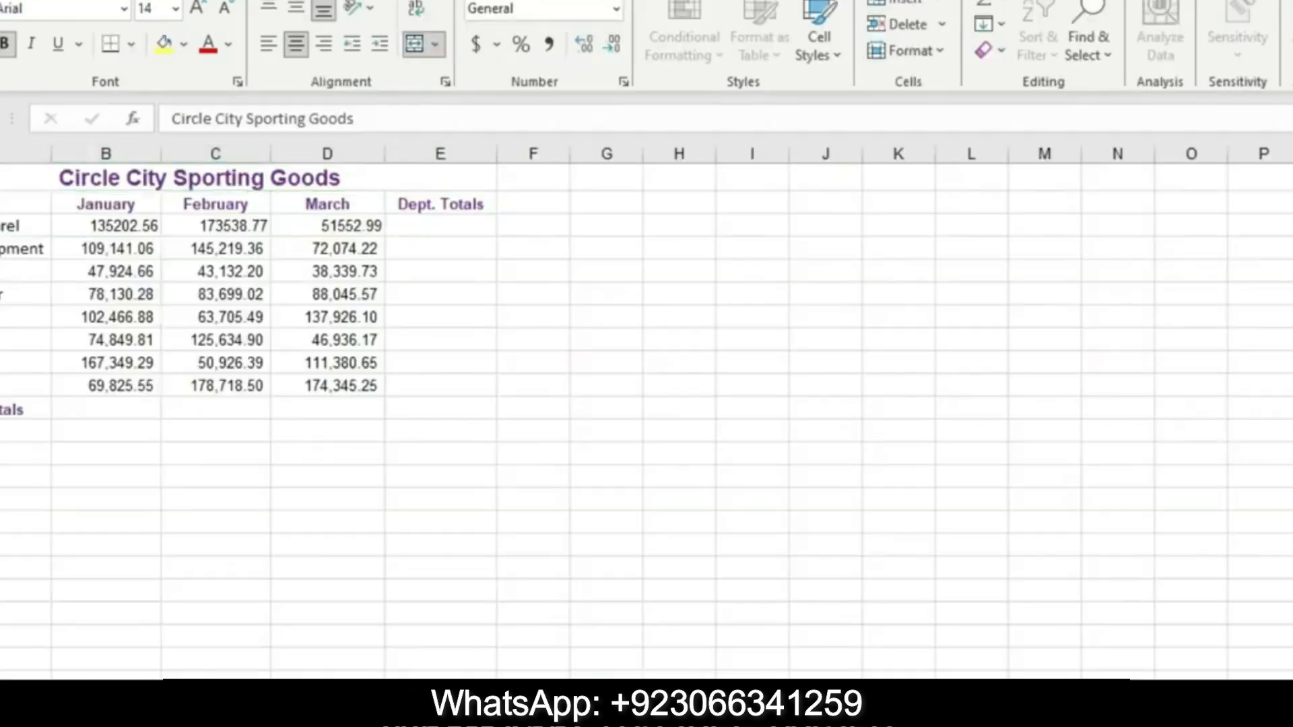
pyautogui.hotkey('ctrl', 'Home')
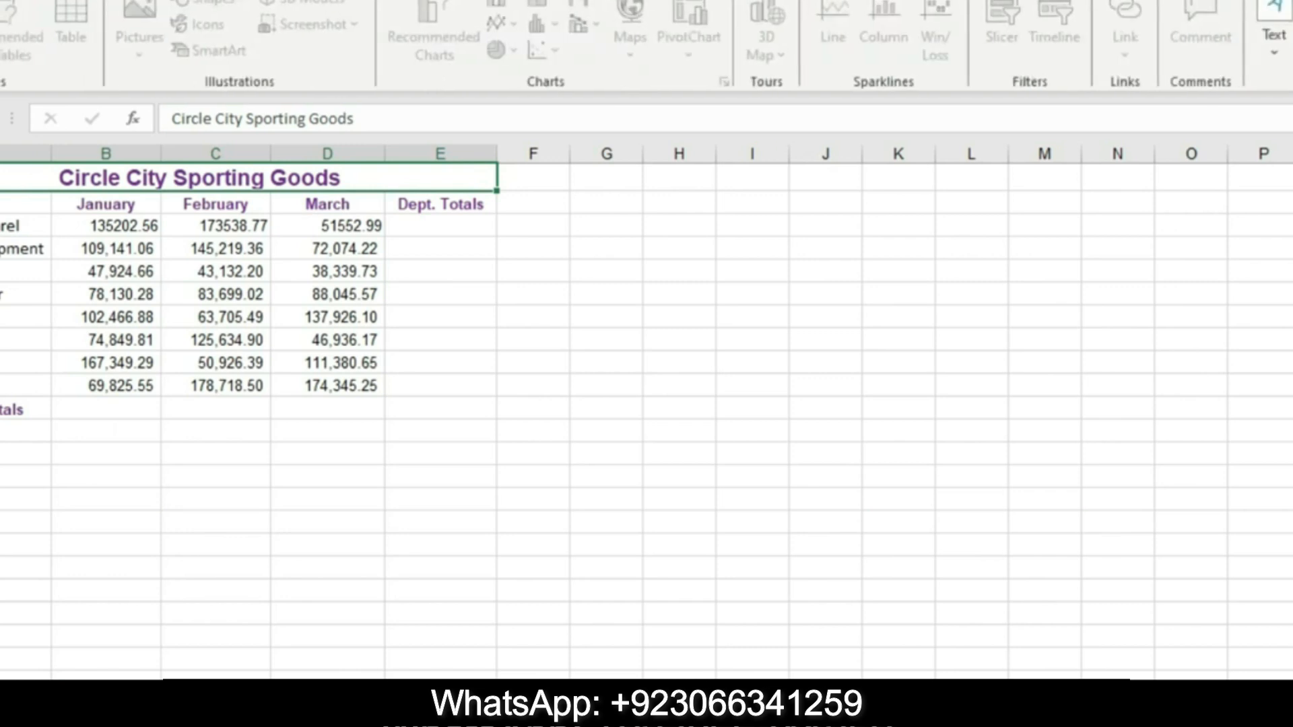
pyautogui.hotkey('alt', 'a')
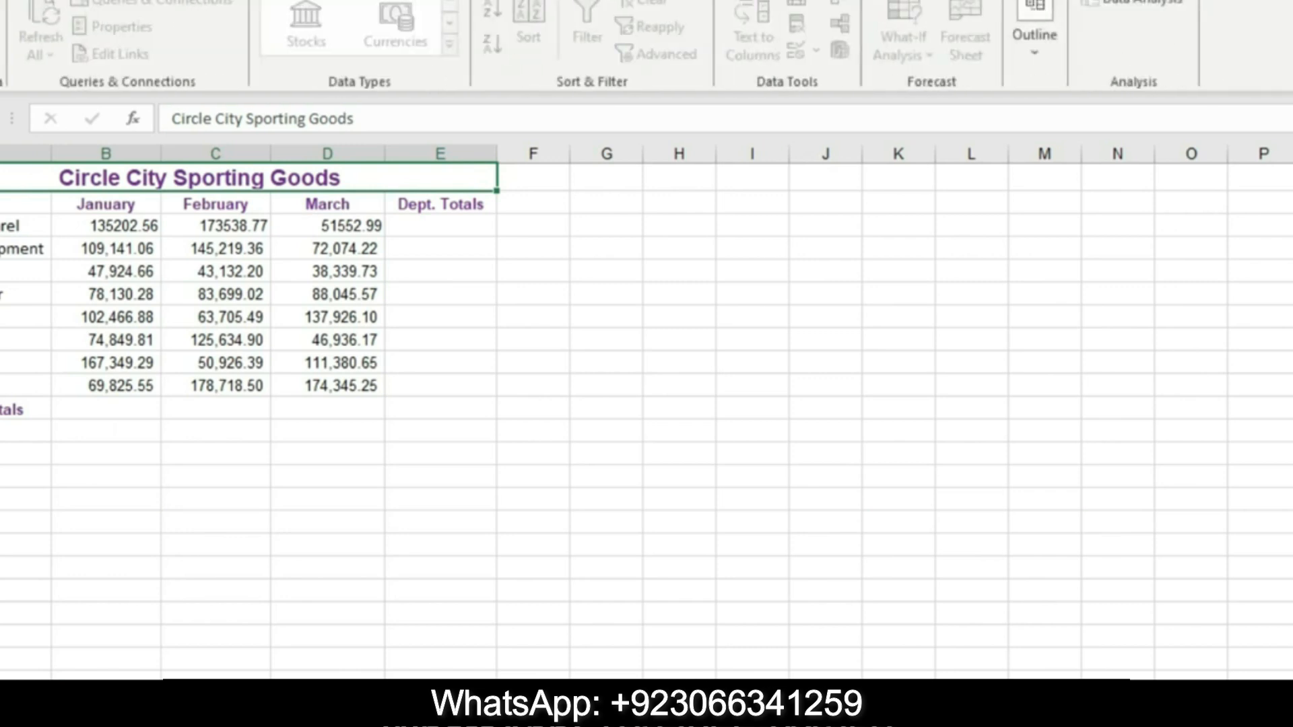
pyautogui.hotkey('alt', 'r')
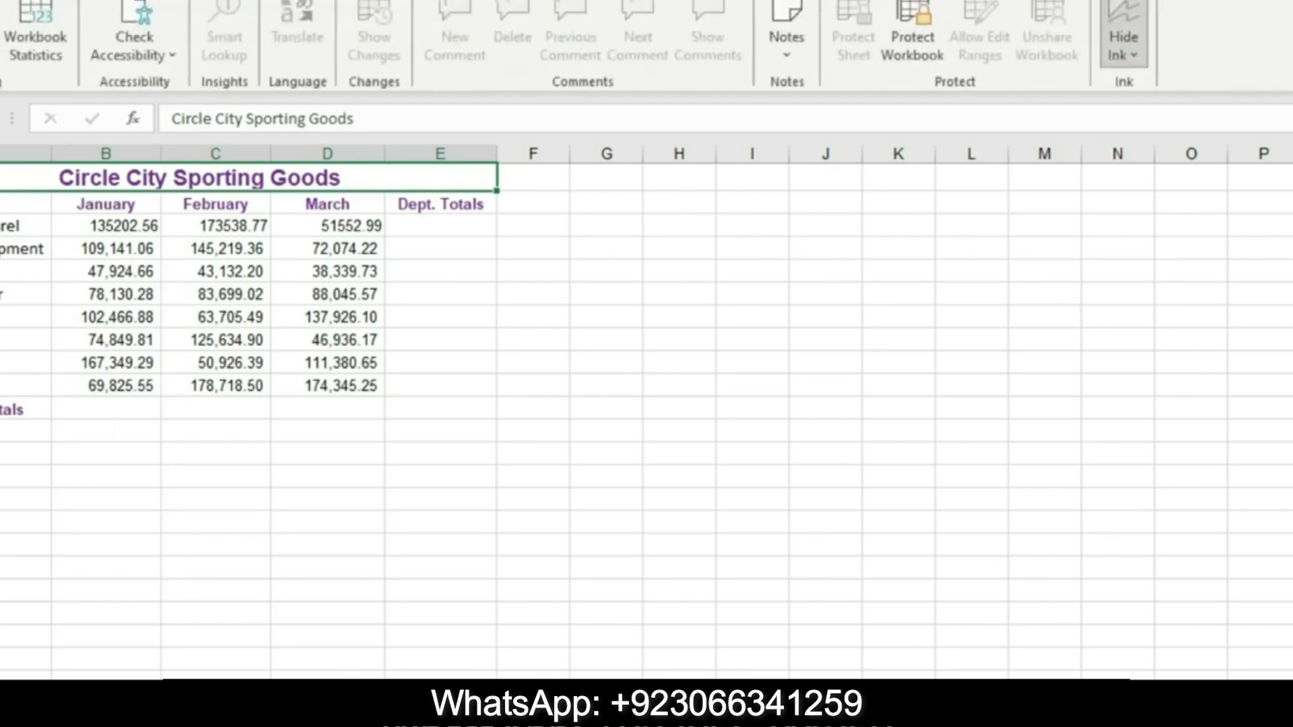
pyautogui.hotkey('alt', 'w')
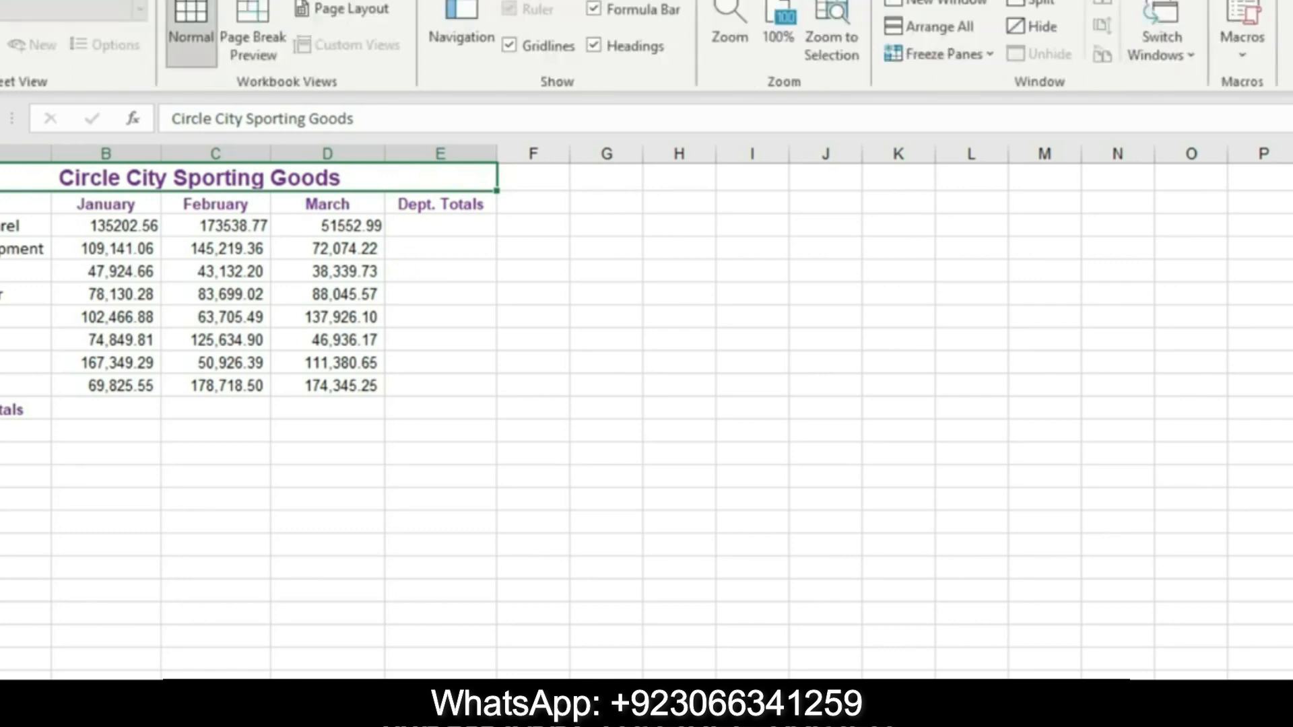
pyautogui.hotkey('alt', 'u')
pyautogui.hotkey('alt', 'l')
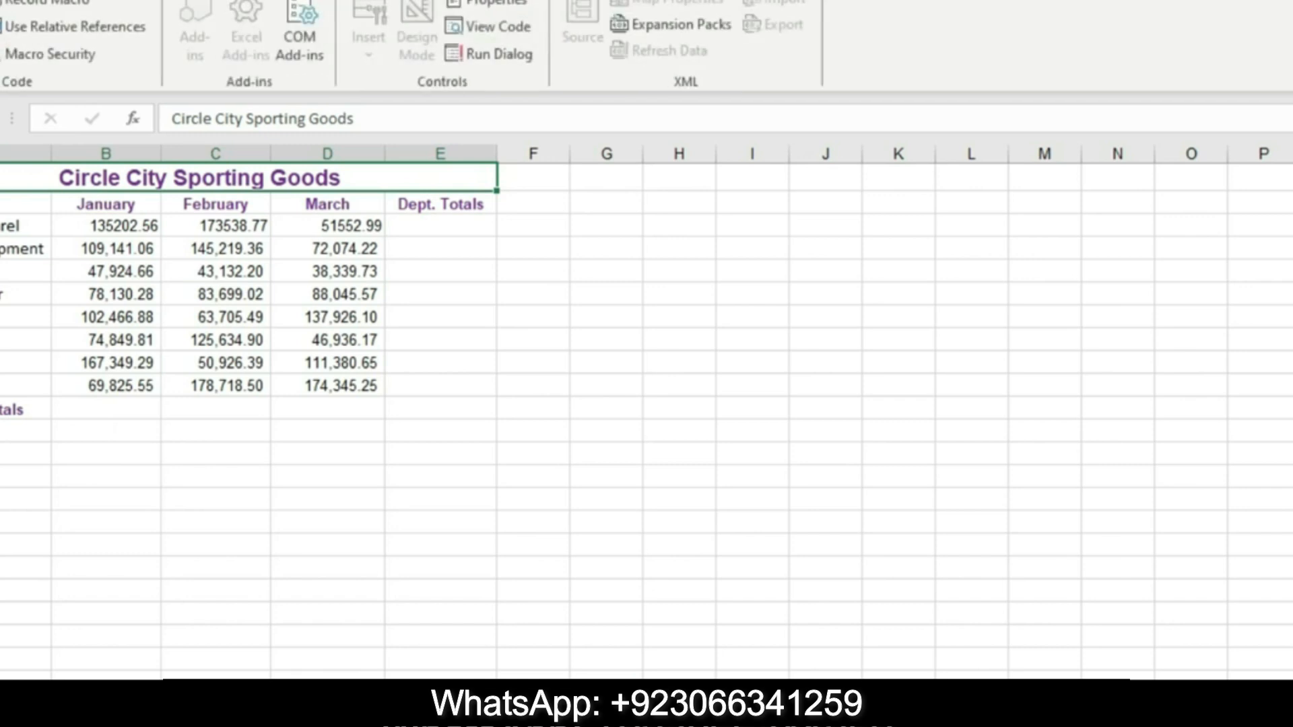
pyautogui.click(446, 1)
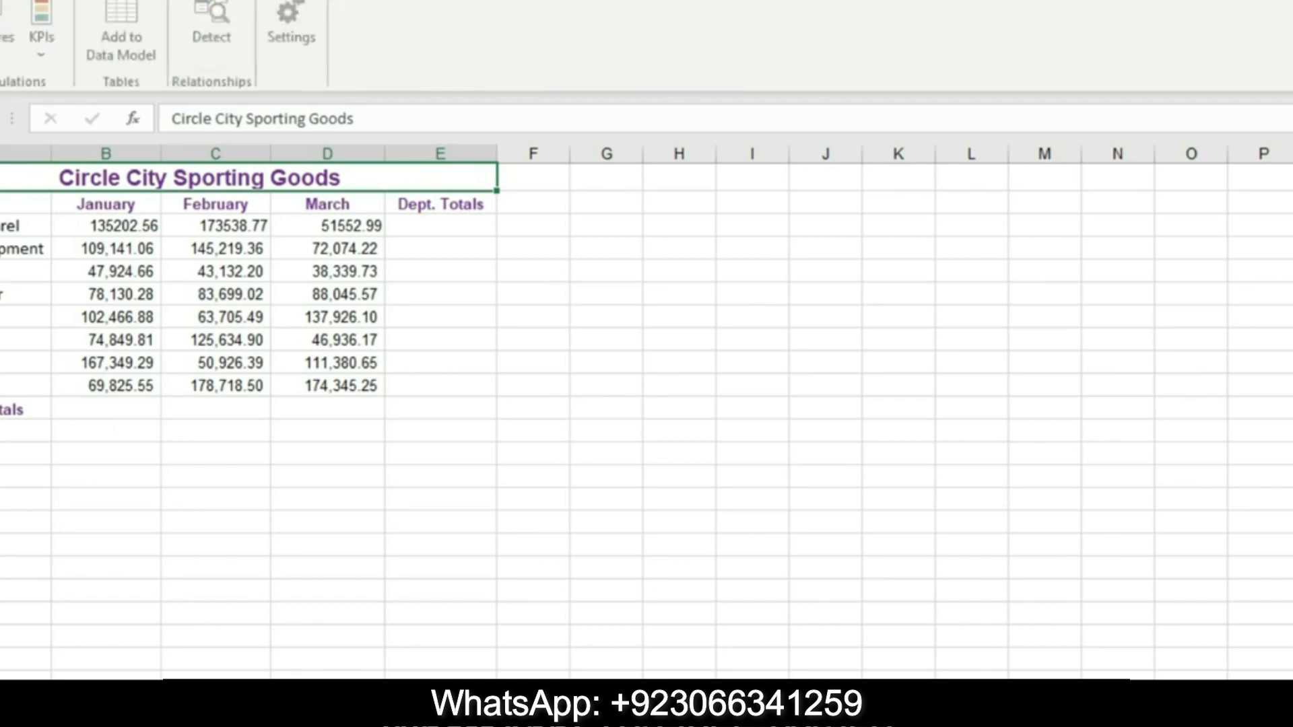
pyautogui.hotkey('alt', 'p')
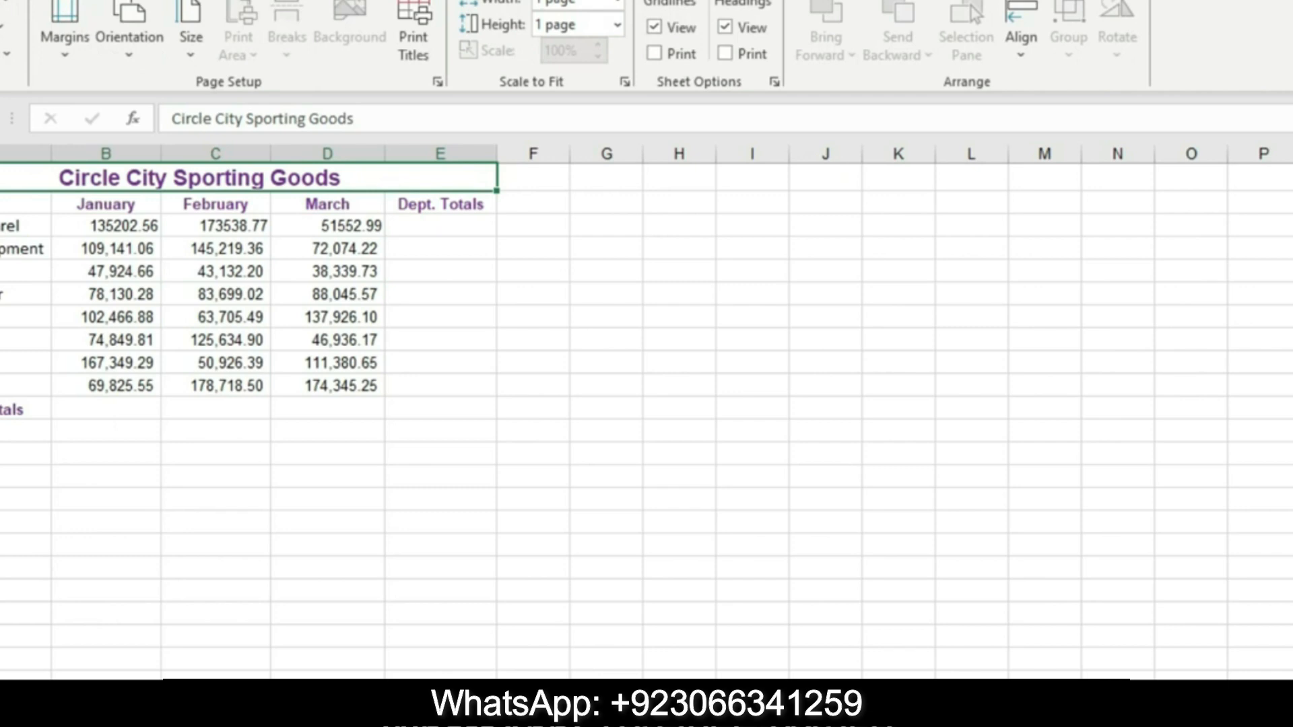
pyautogui.hotkey('alt', 'm')
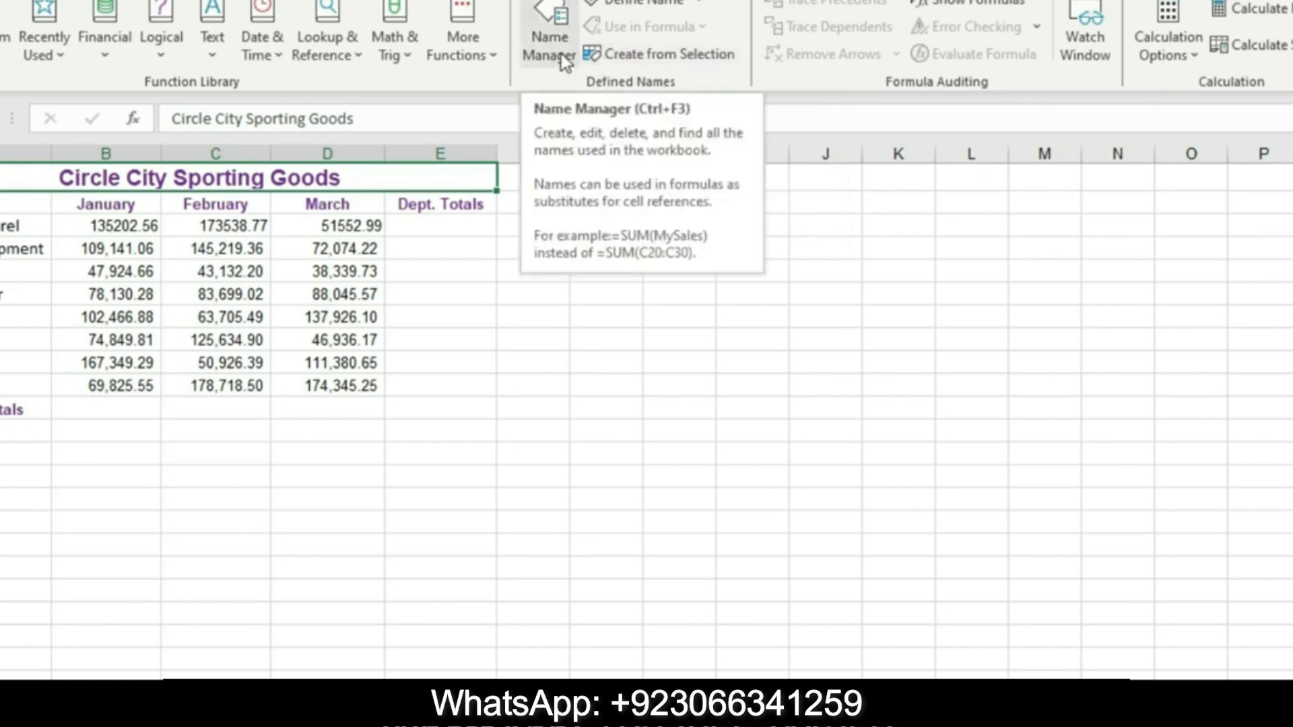
pyautogui.click(631, 55)
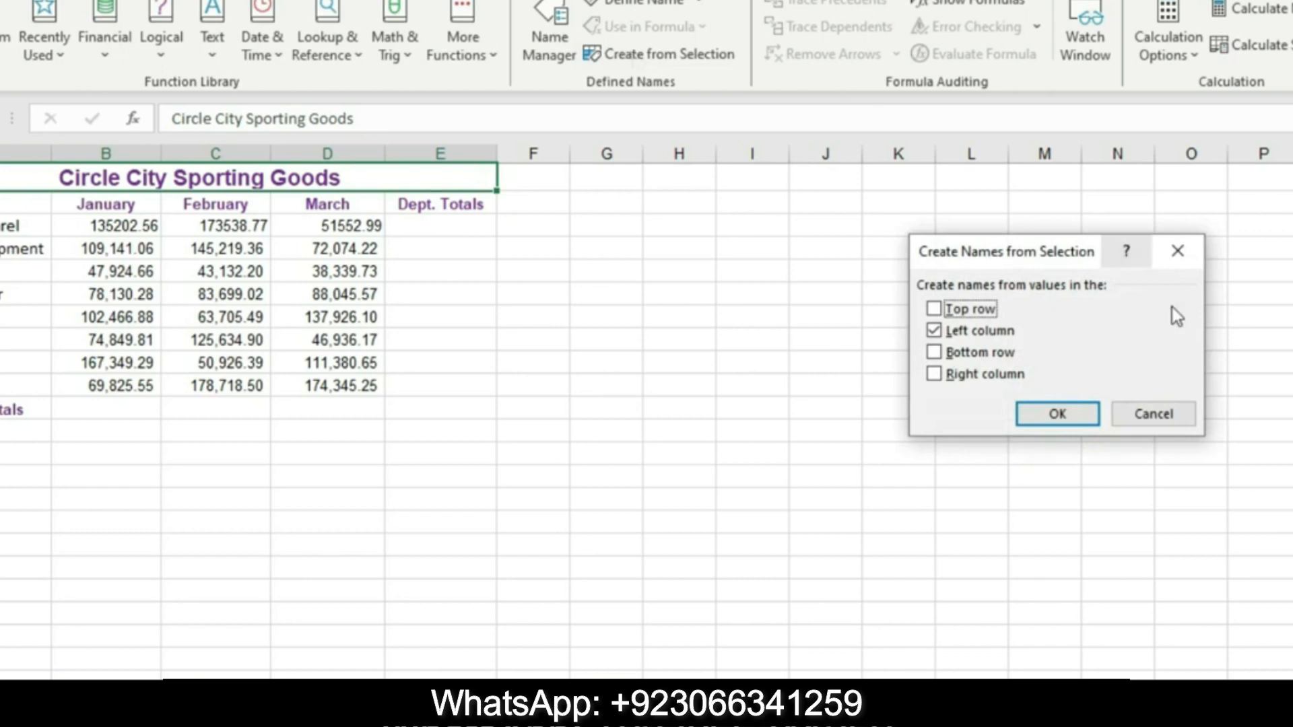
pyautogui.click(1155, 415)
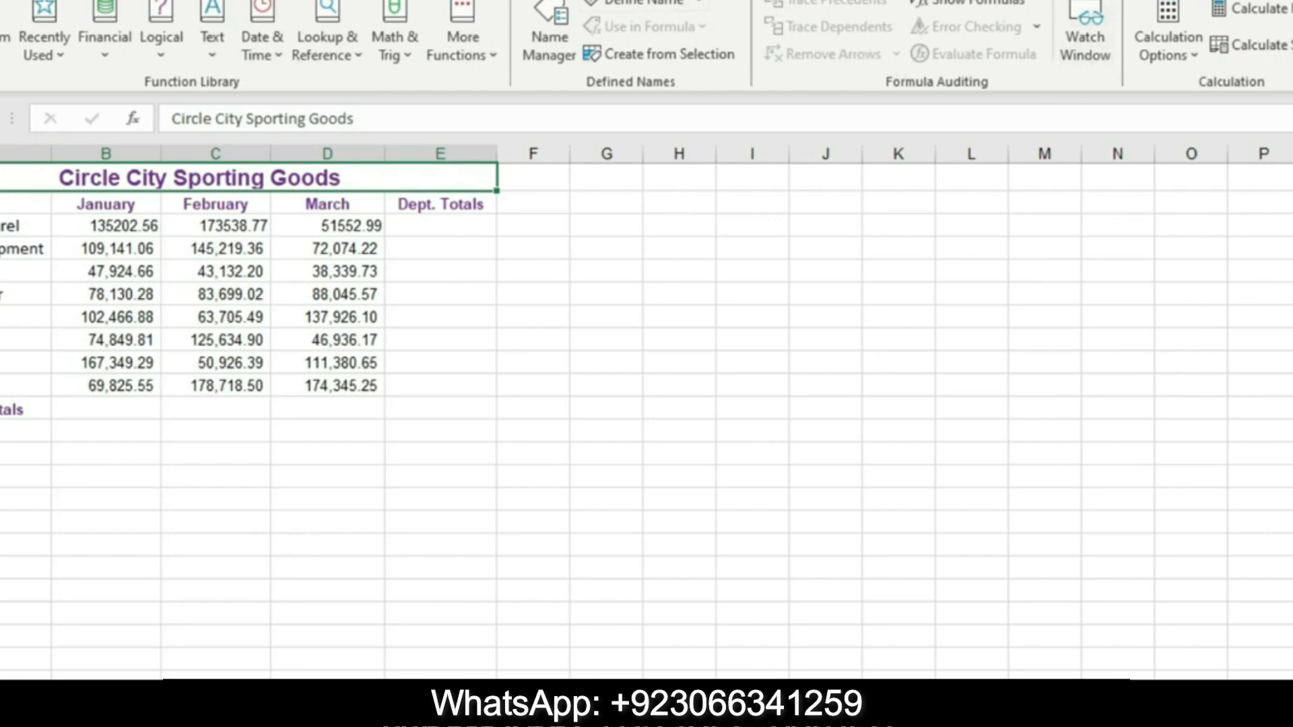
pyautogui.click(370, 1)
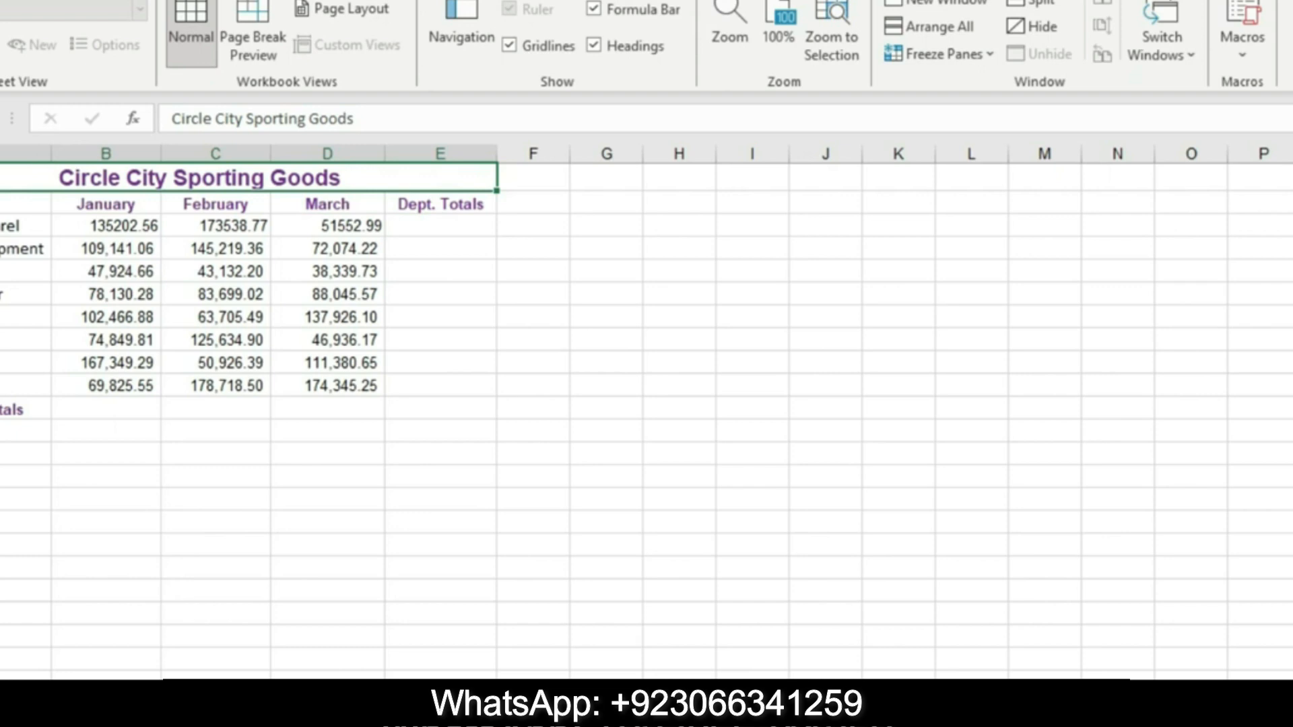
pyautogui.click(465, 0)
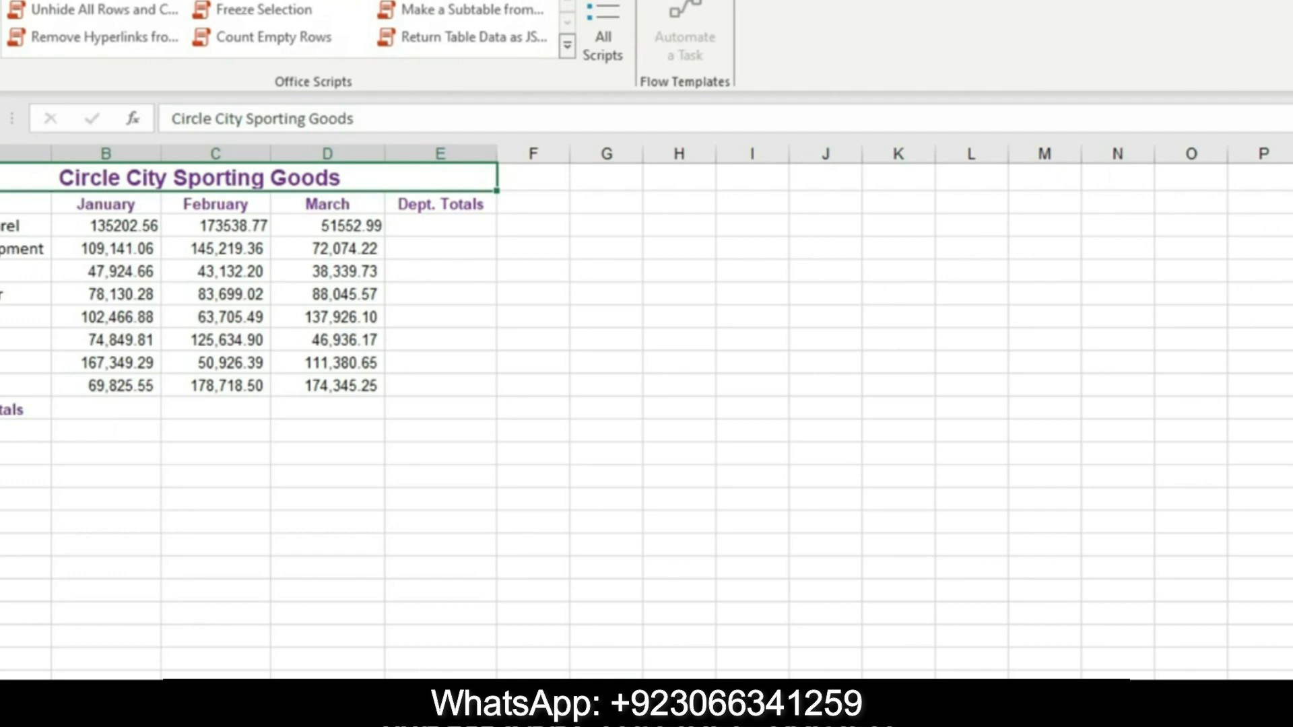
pyautogui.click(340, 0)
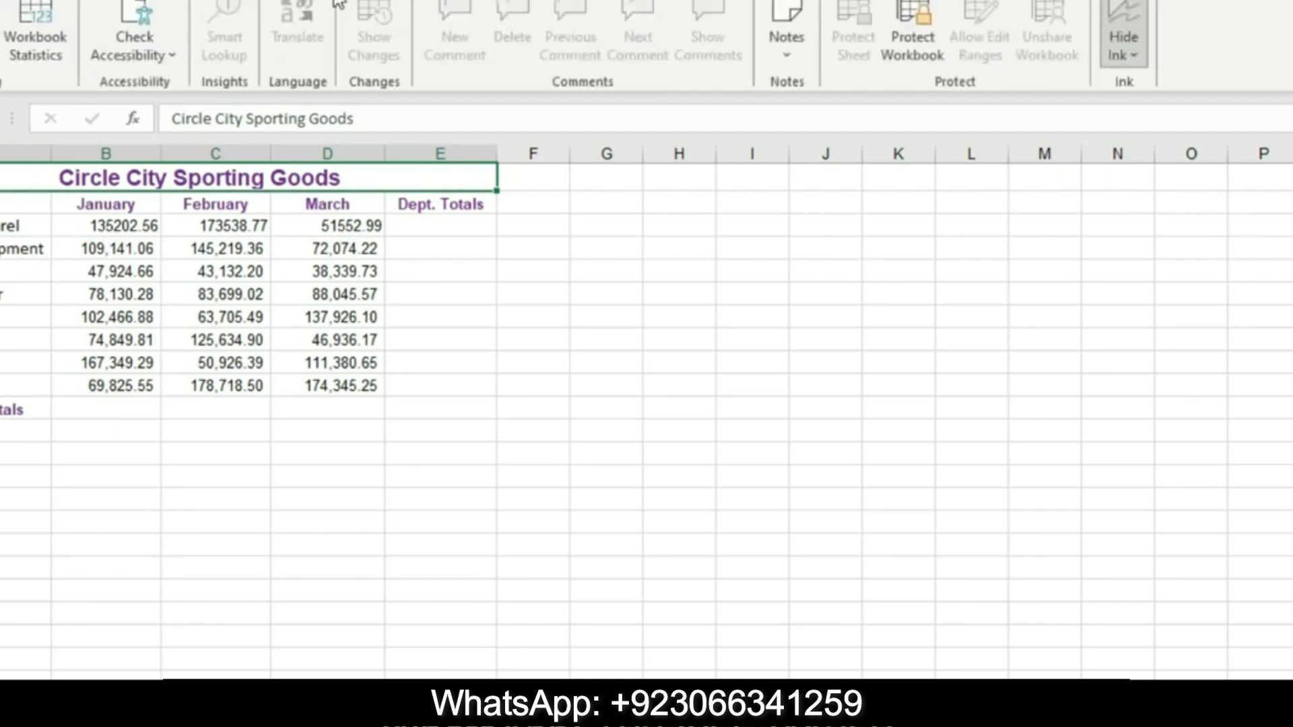
pyautogui.click(283, 0)
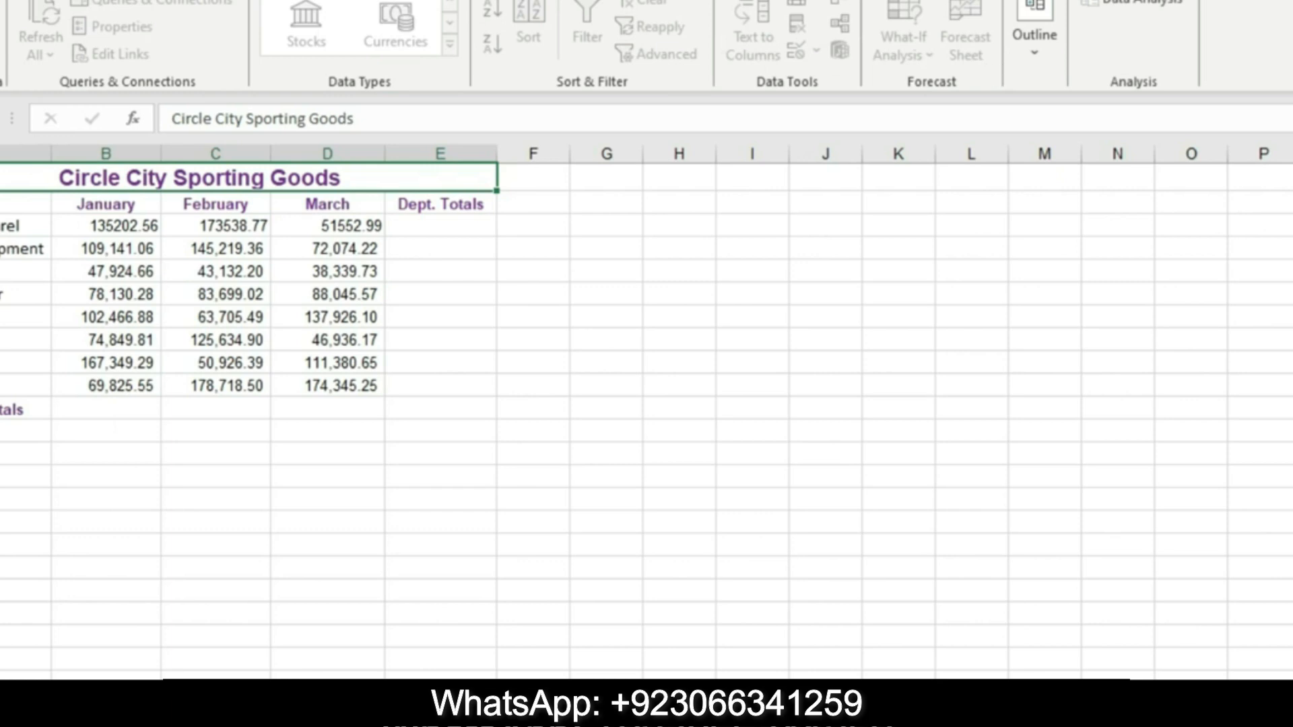
pyautogui.click(214, 2)
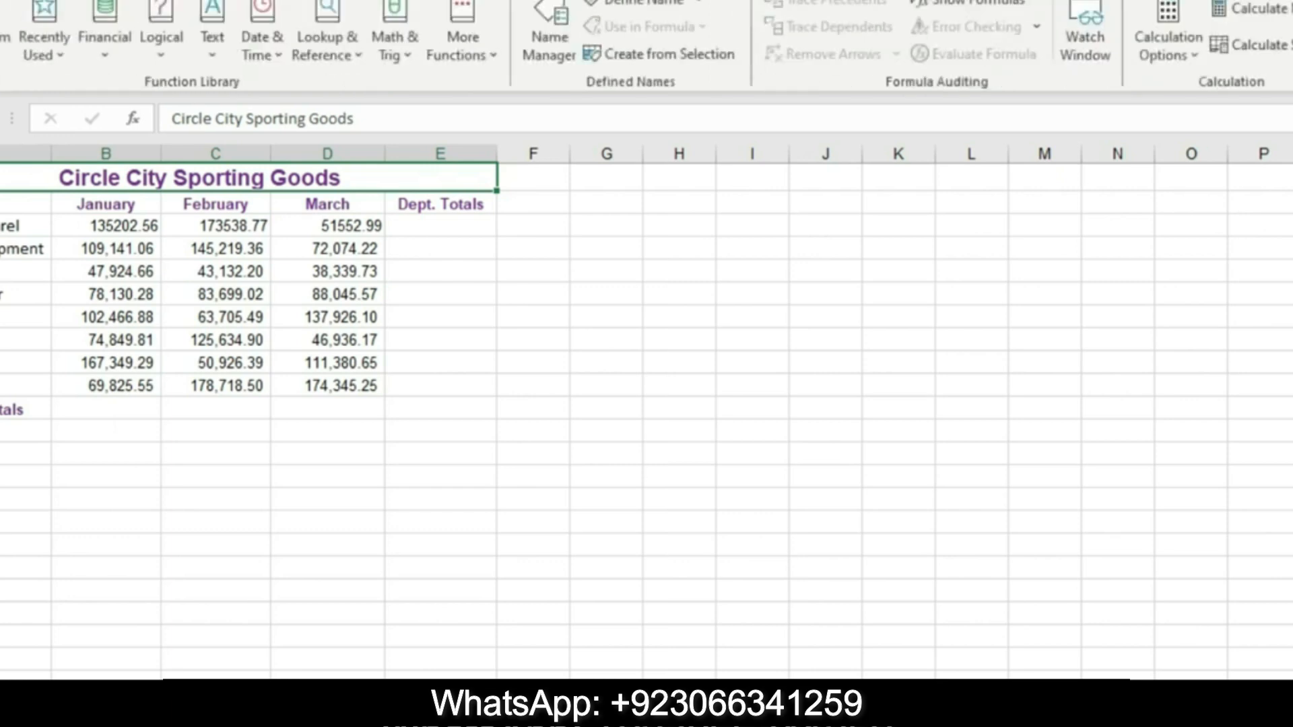
pyautogui.click(128, 1)
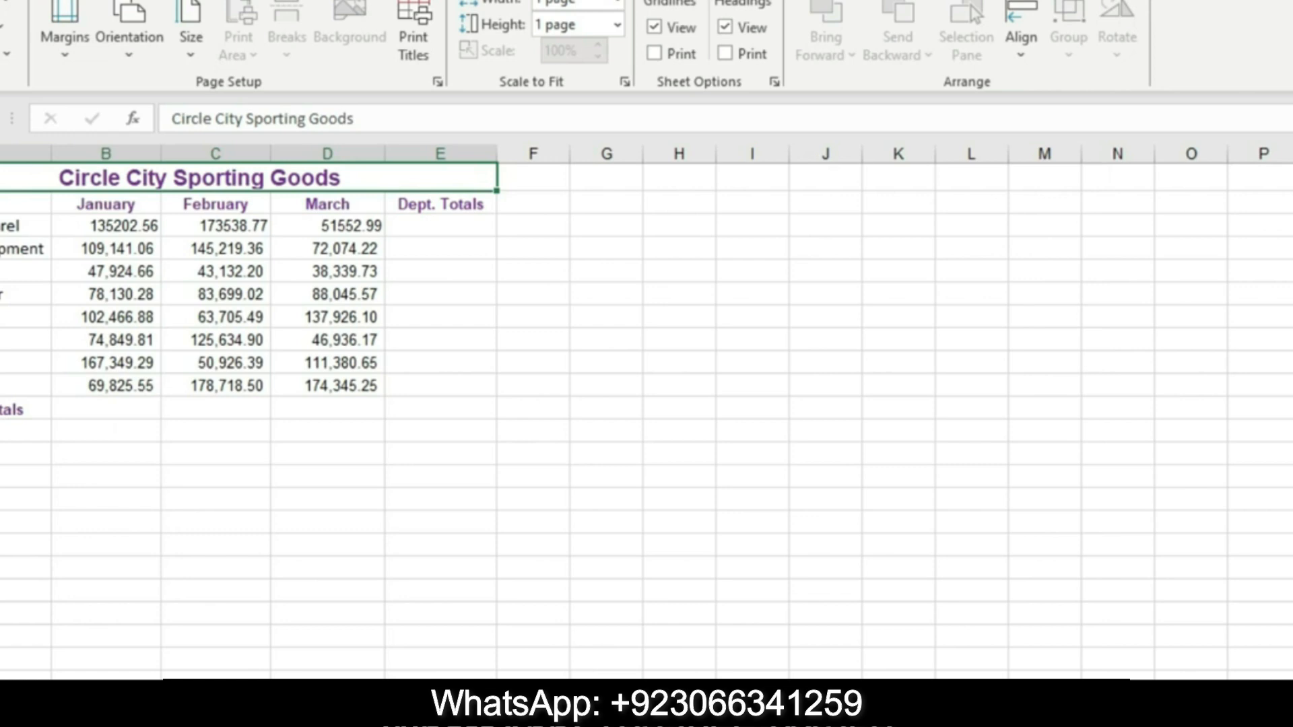
pyautogui.click(55, 1)
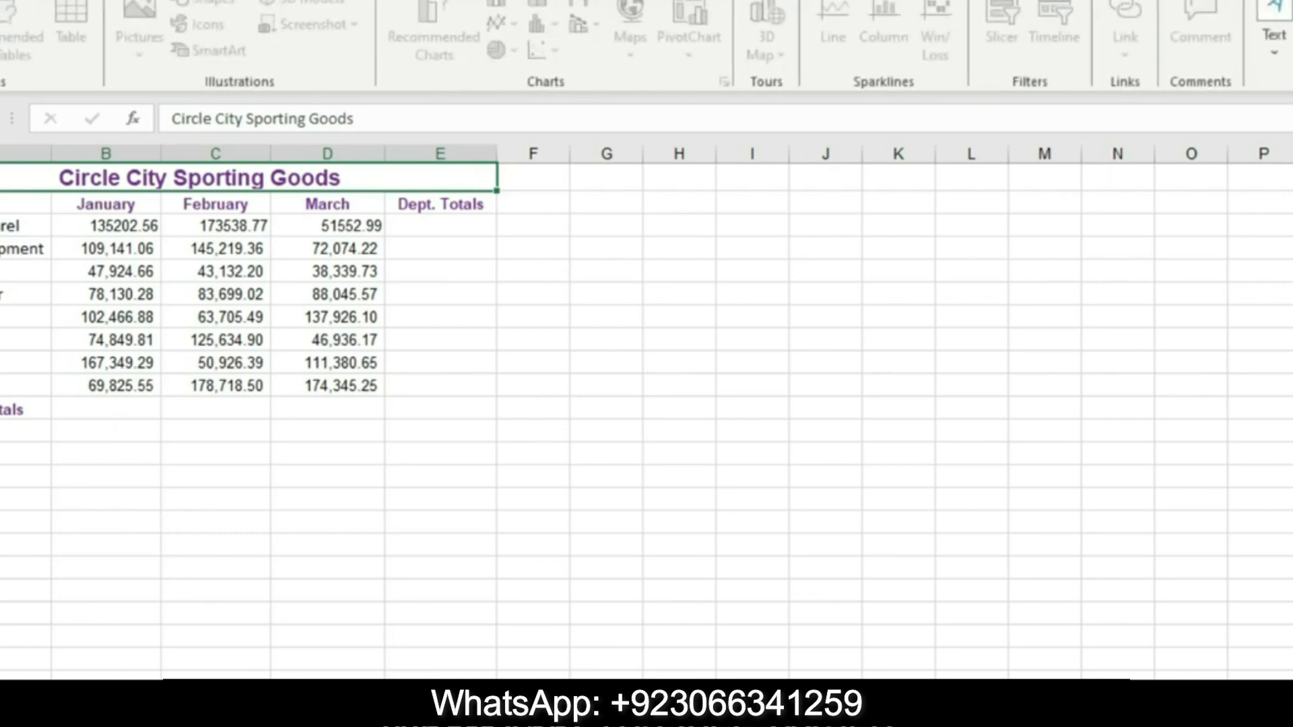
pyautogui.click(5, 1)
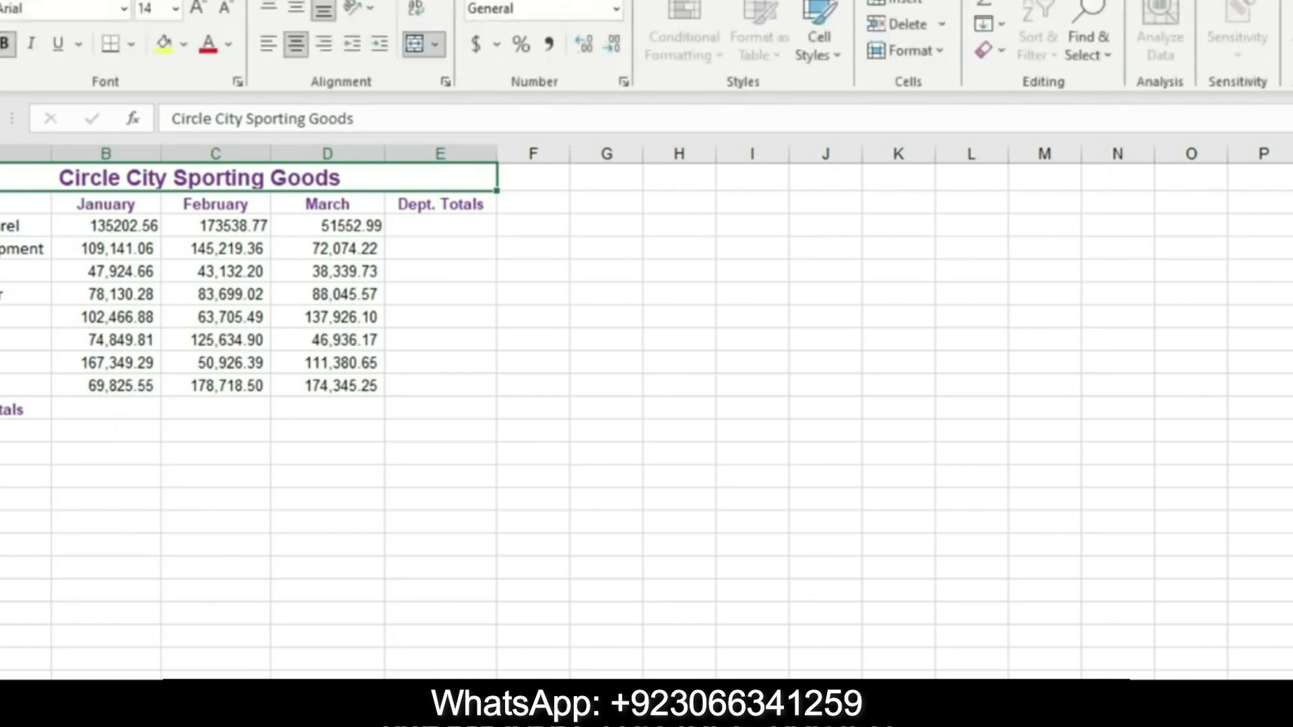
pyautogui.click(942, 51)
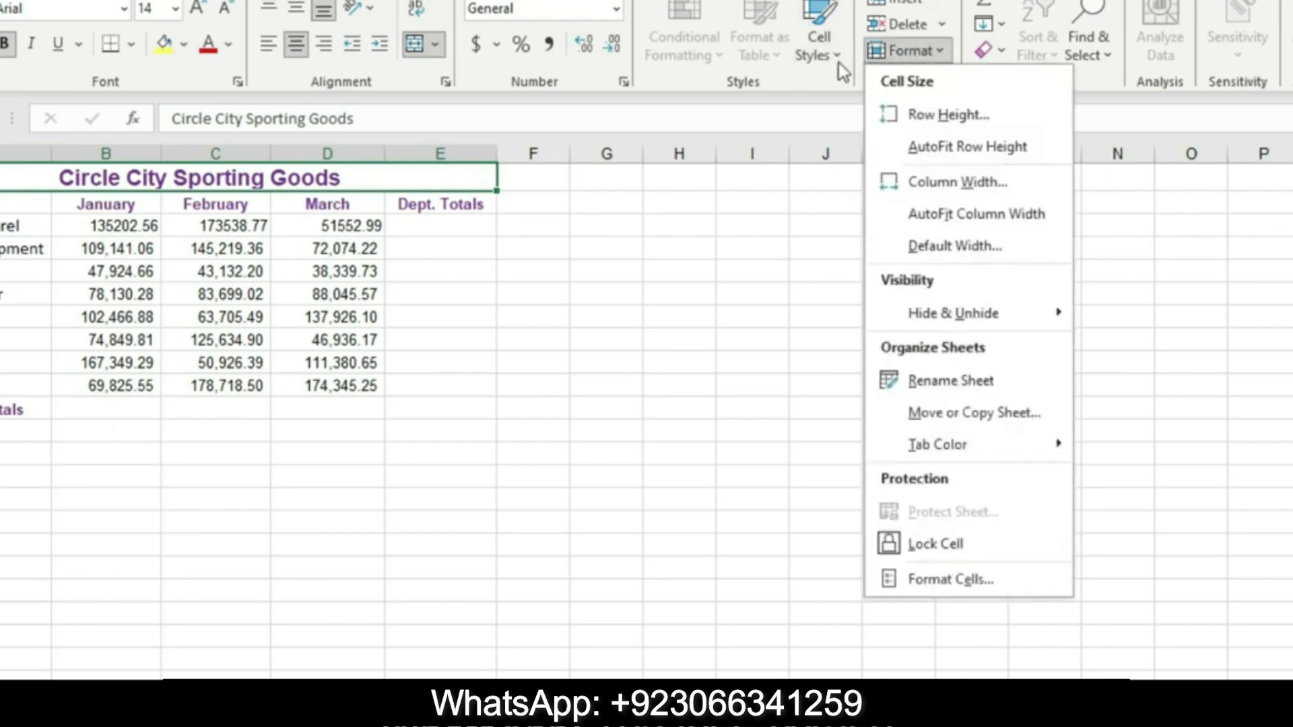
pyautogui.click(823, 94)
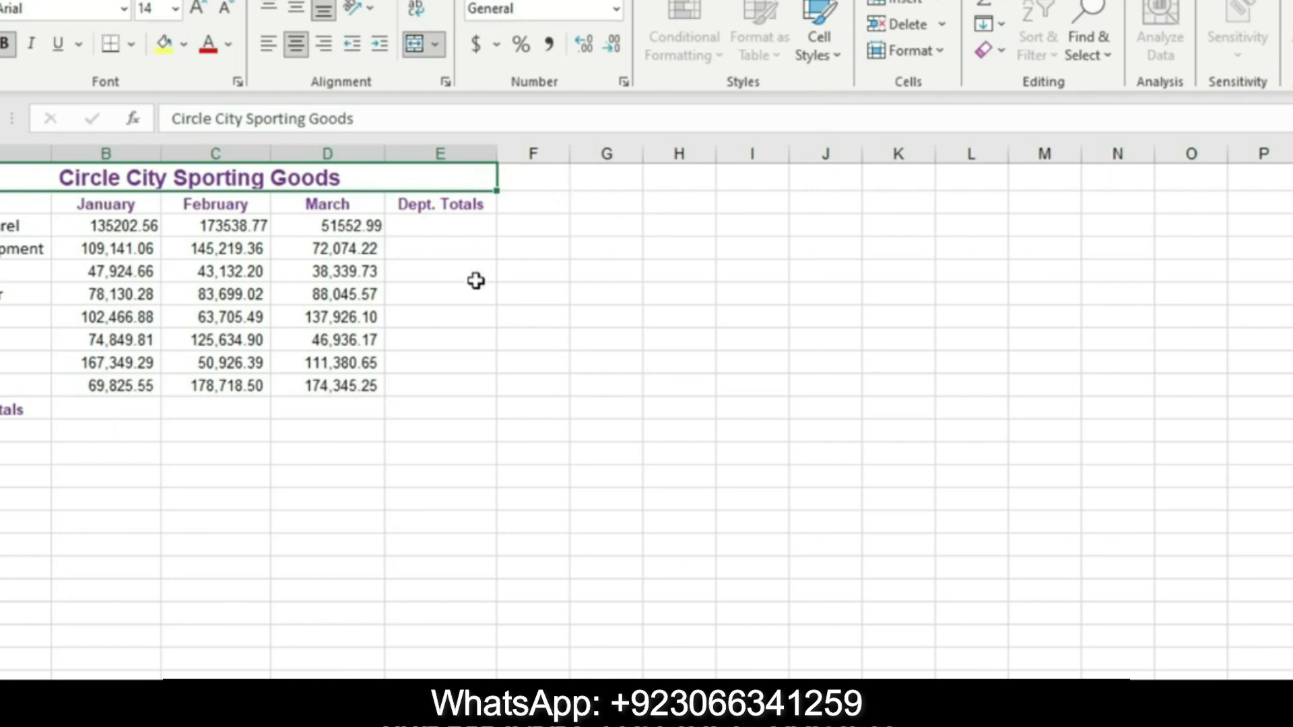
pyautogui.rightClick(327, 185)
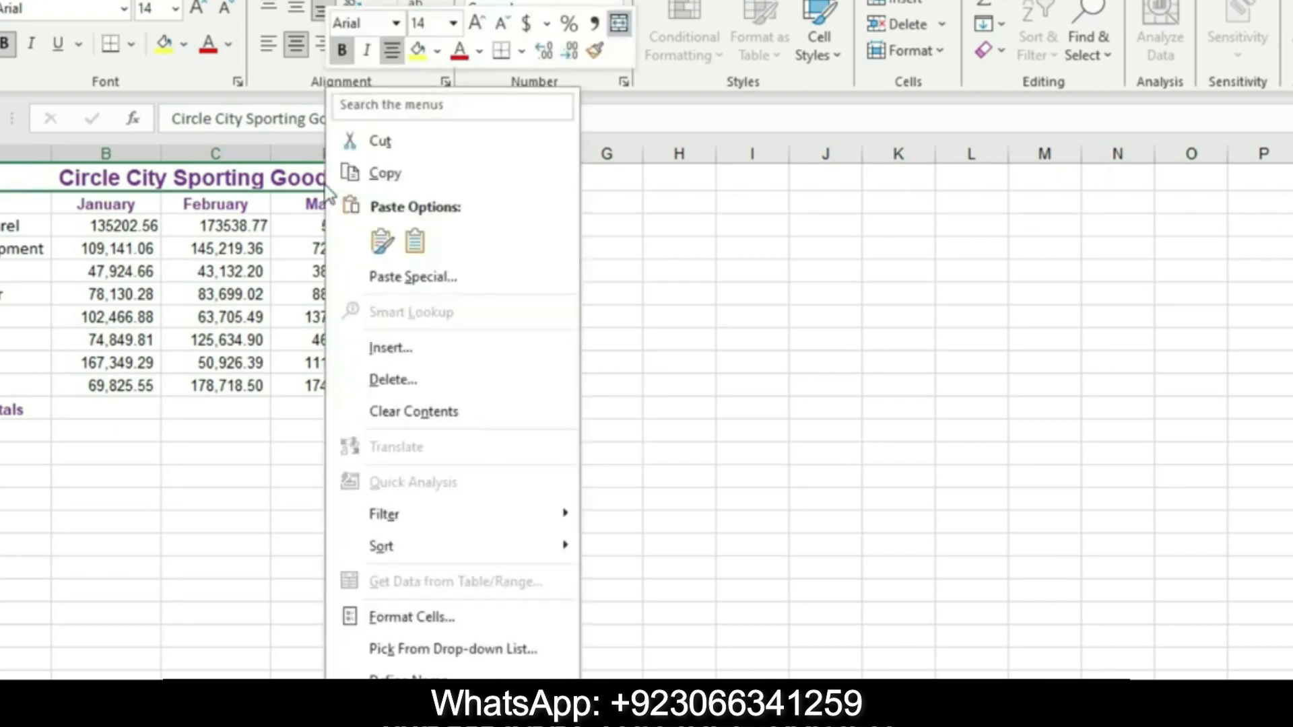
pyautogui.moveTo(433, 549)
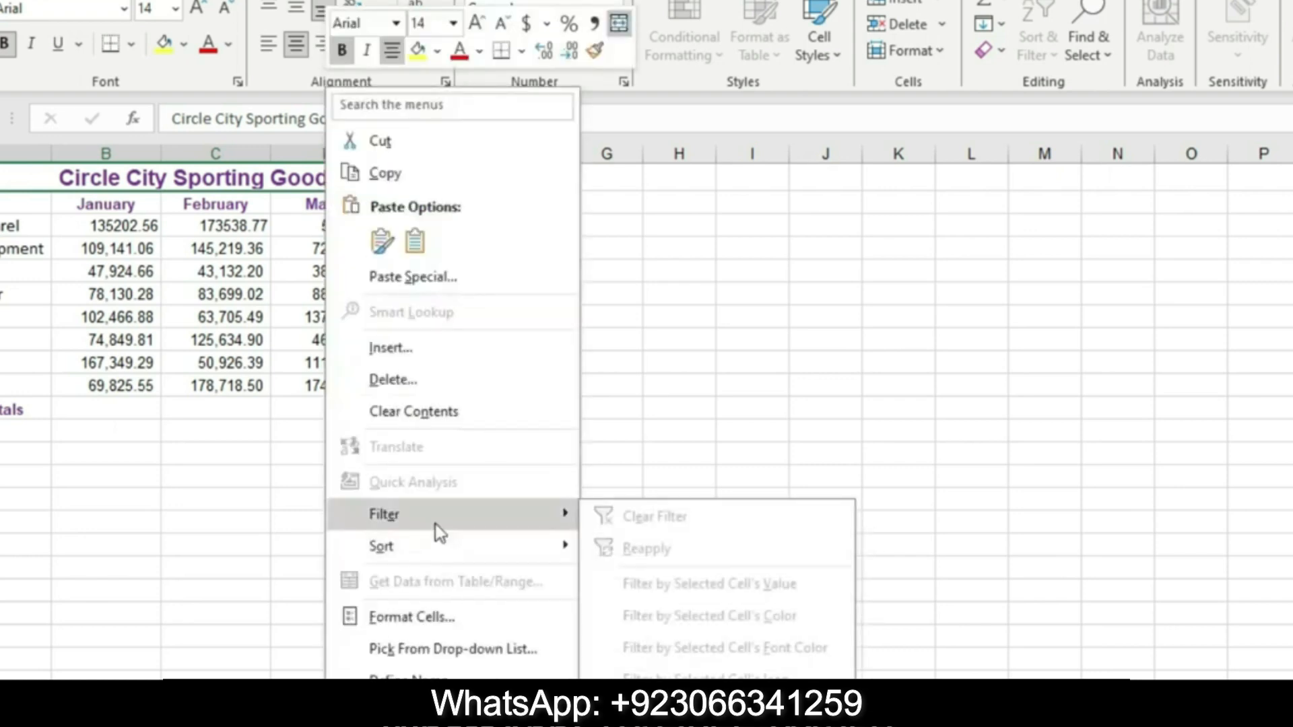
pyautogui.click(455, 629)
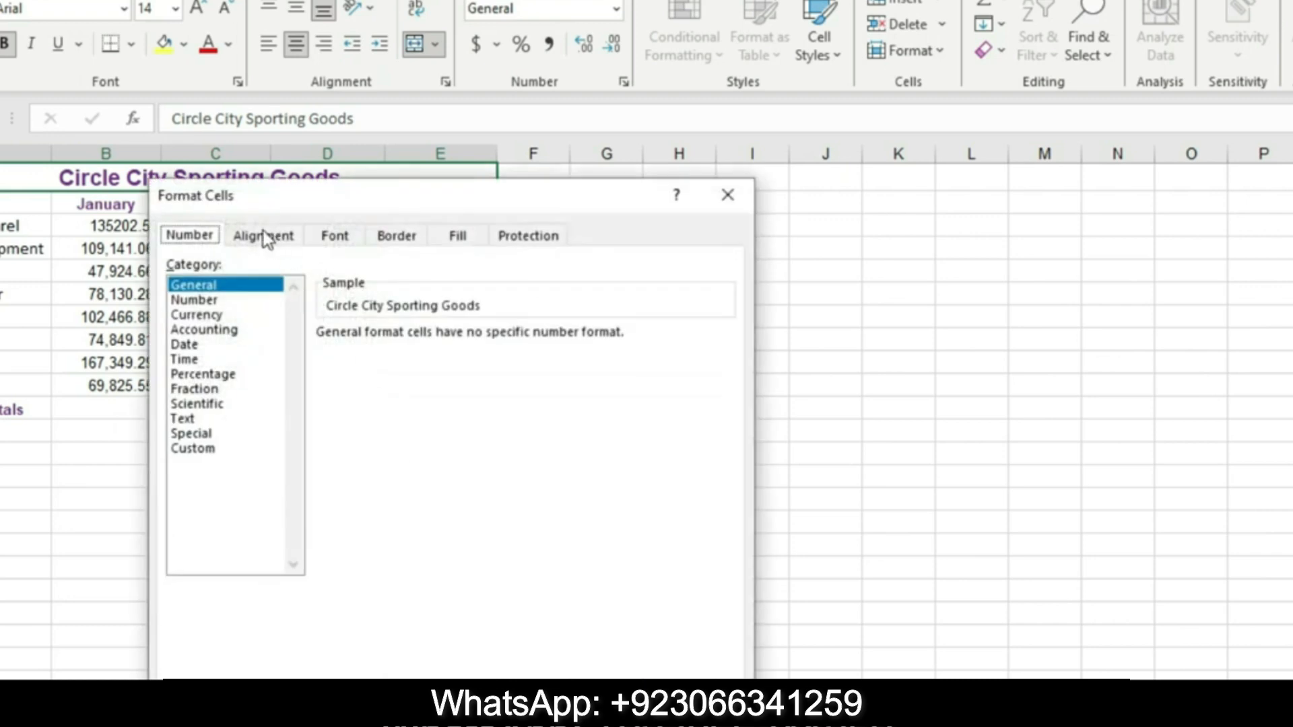
pyautogui.click(283, 239)
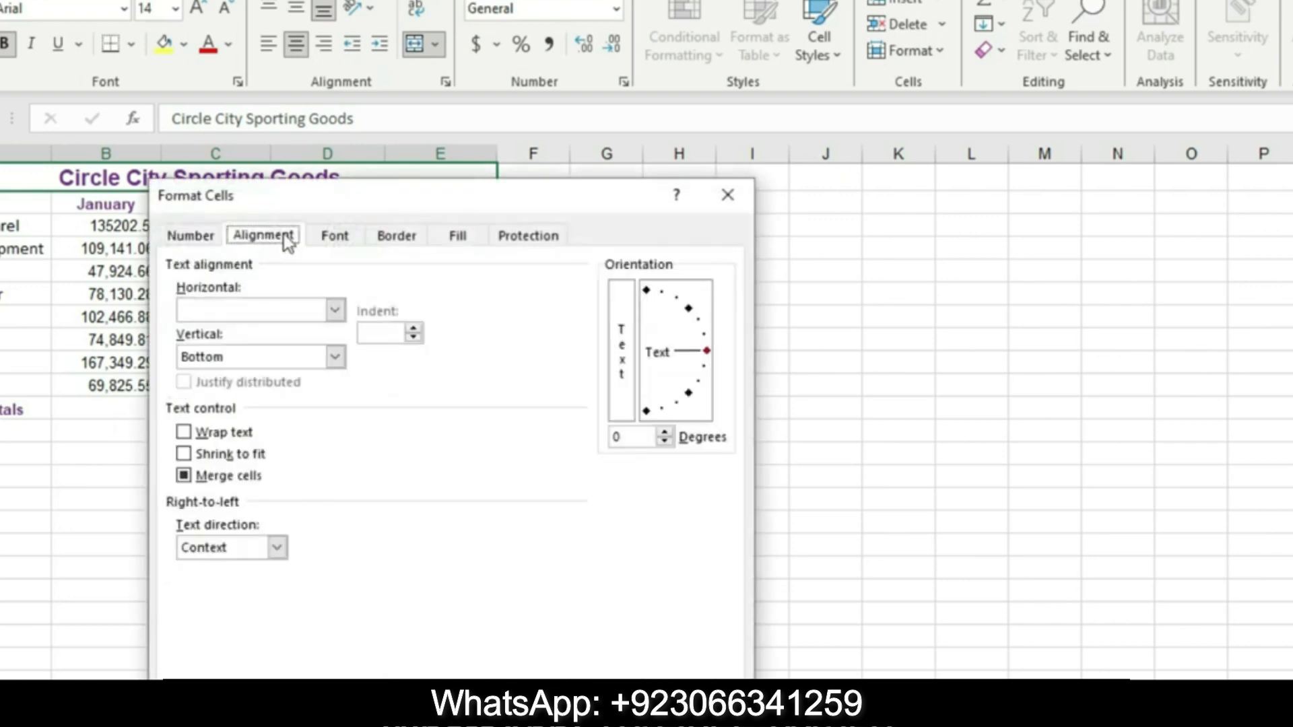
pyautogui.click(352, 235)
pyautogui.click(403, 230)
pyautogui.click(457, 236)
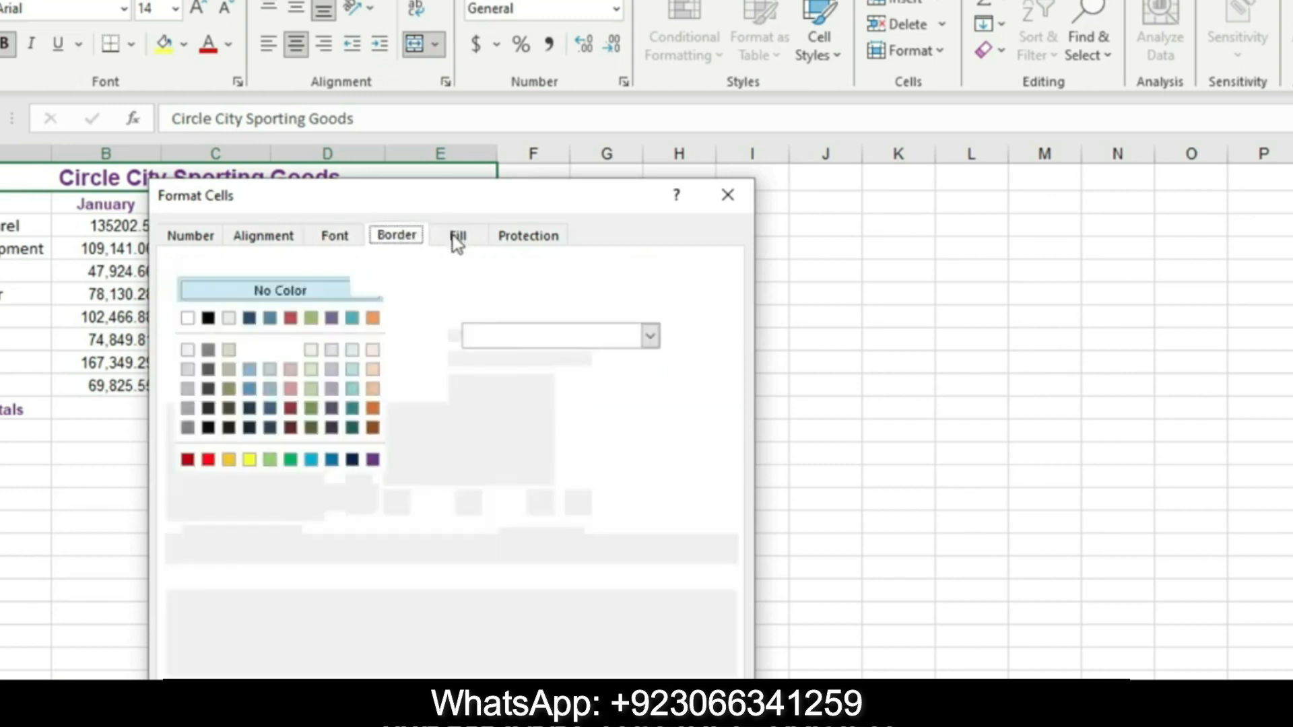
pyautogui.click(513, 236)
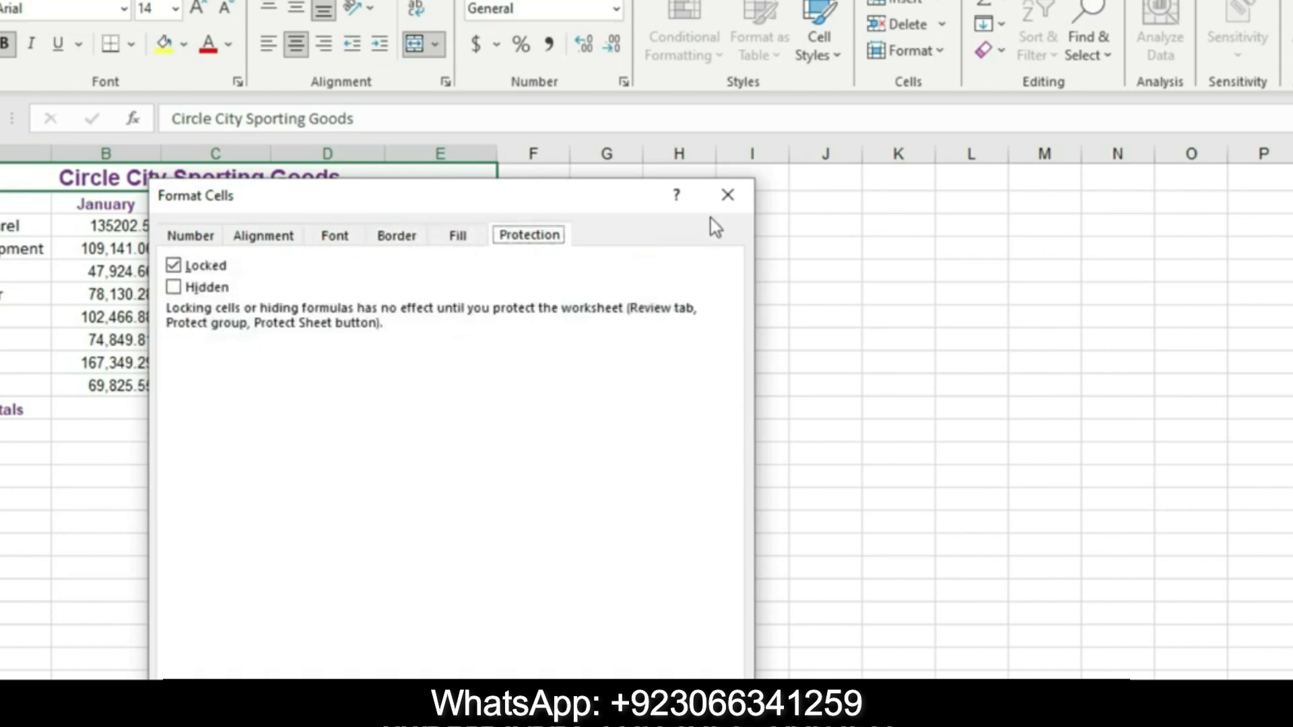
pyautogui.click(727, 197)
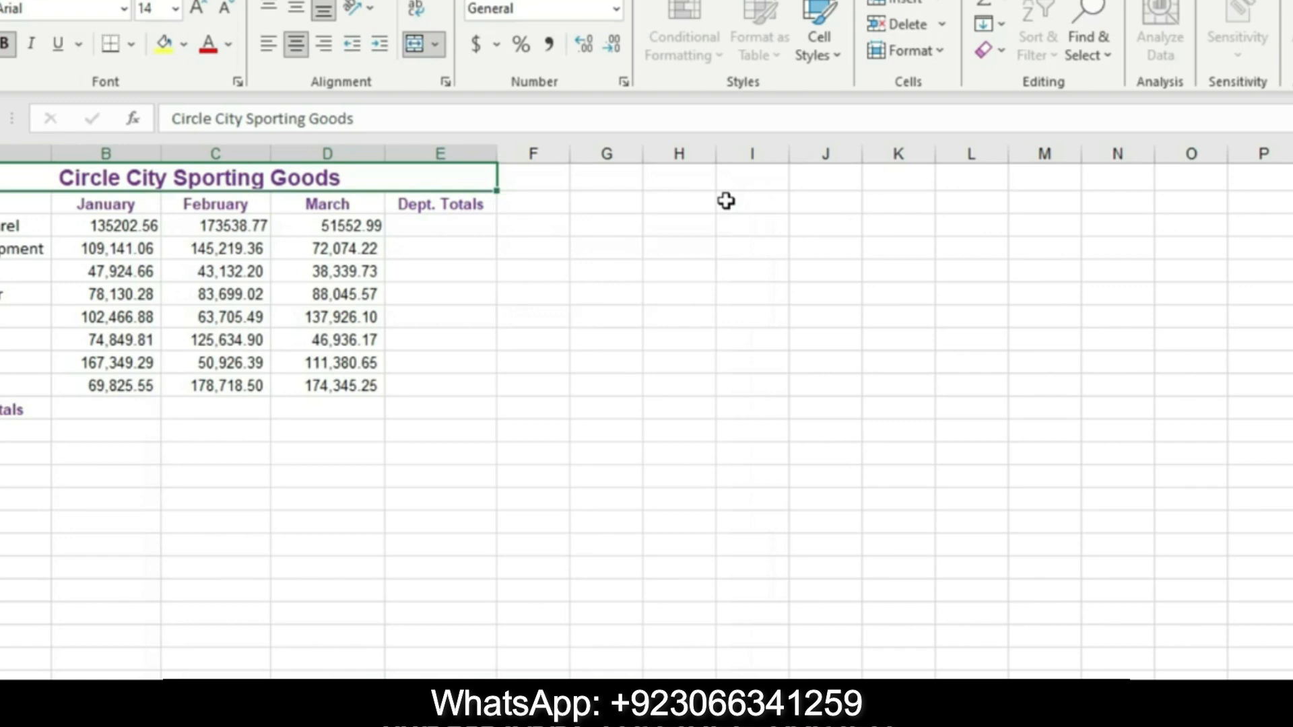
# Fill the title in cell A1 across the grouped worksheets with the Formats option
pyautogui.click(1002, 26)
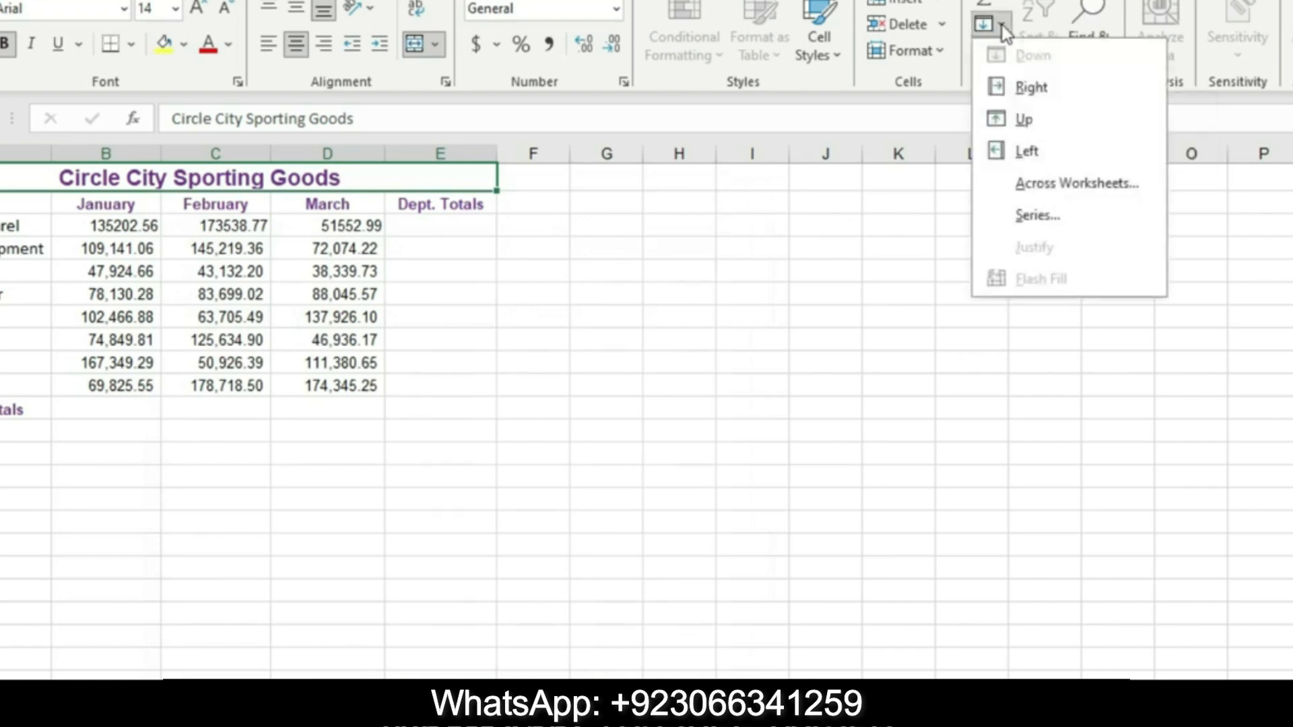
pyautogui.click(1080, 184)
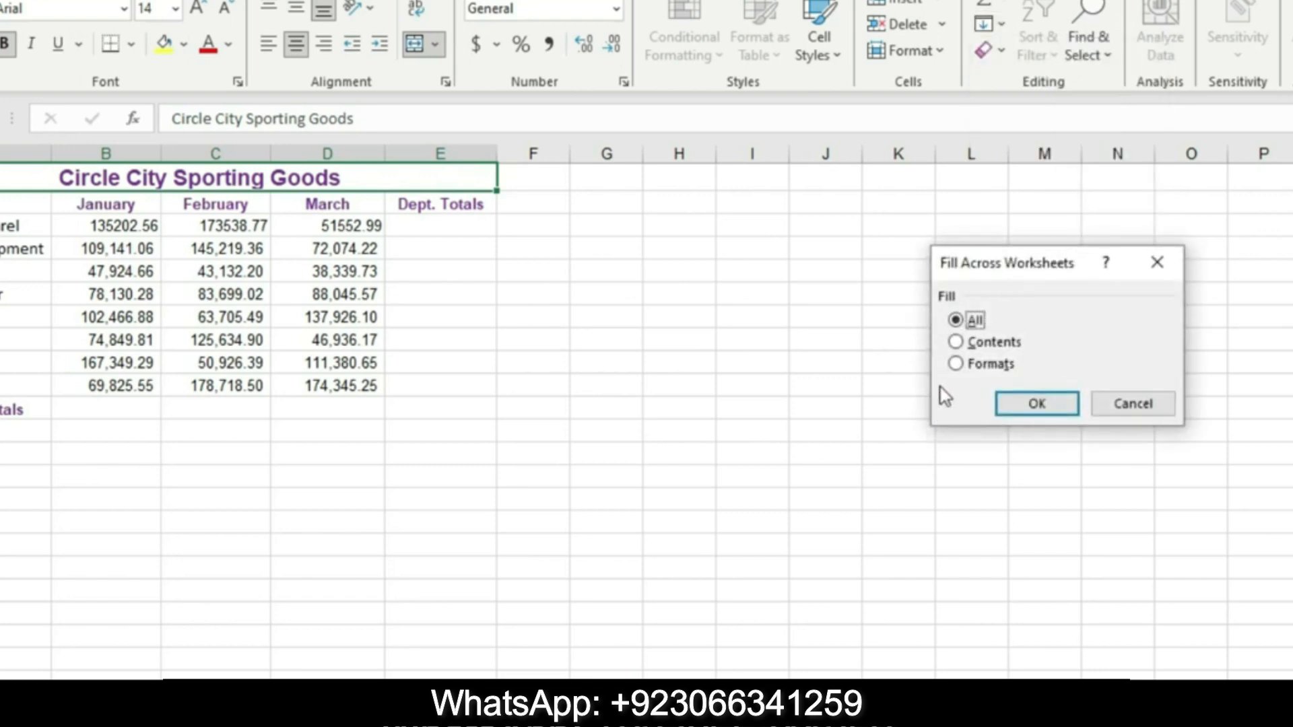
pyautogui.click(956, 364)
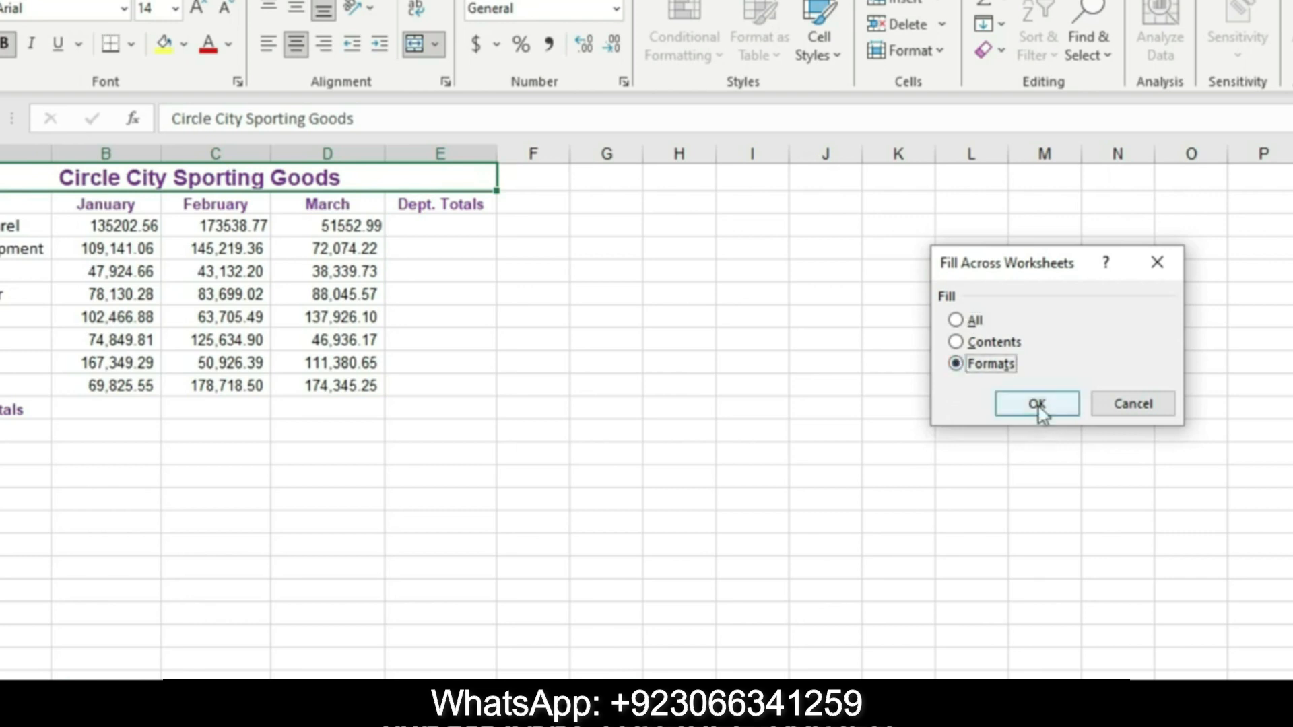
pyautogui.click(1036, 403)
# Check the range in the Word instructions, then fill A2:A10 across the grouped Excel worksheets with the Formats option
pyautogui.hotkey('alt', 'Tab')
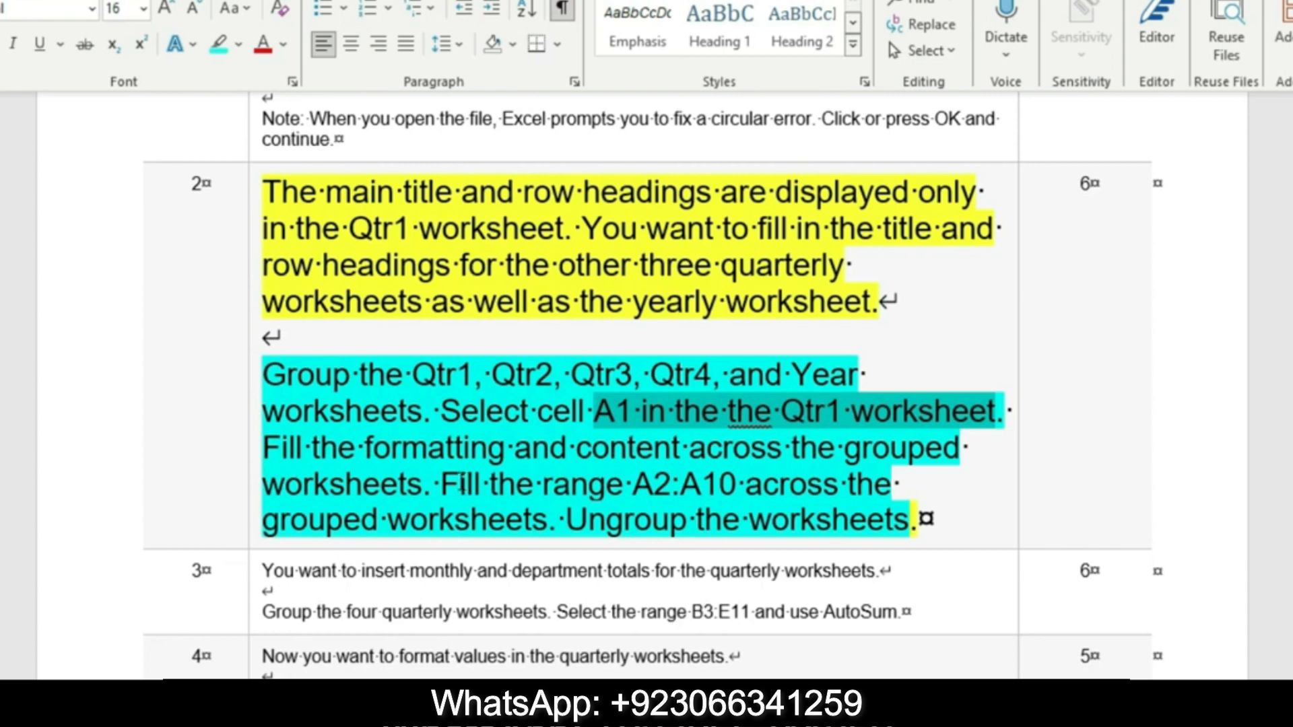
pyautogui.moveTo(633, 484); pyautogui.dragTo(742, 483)
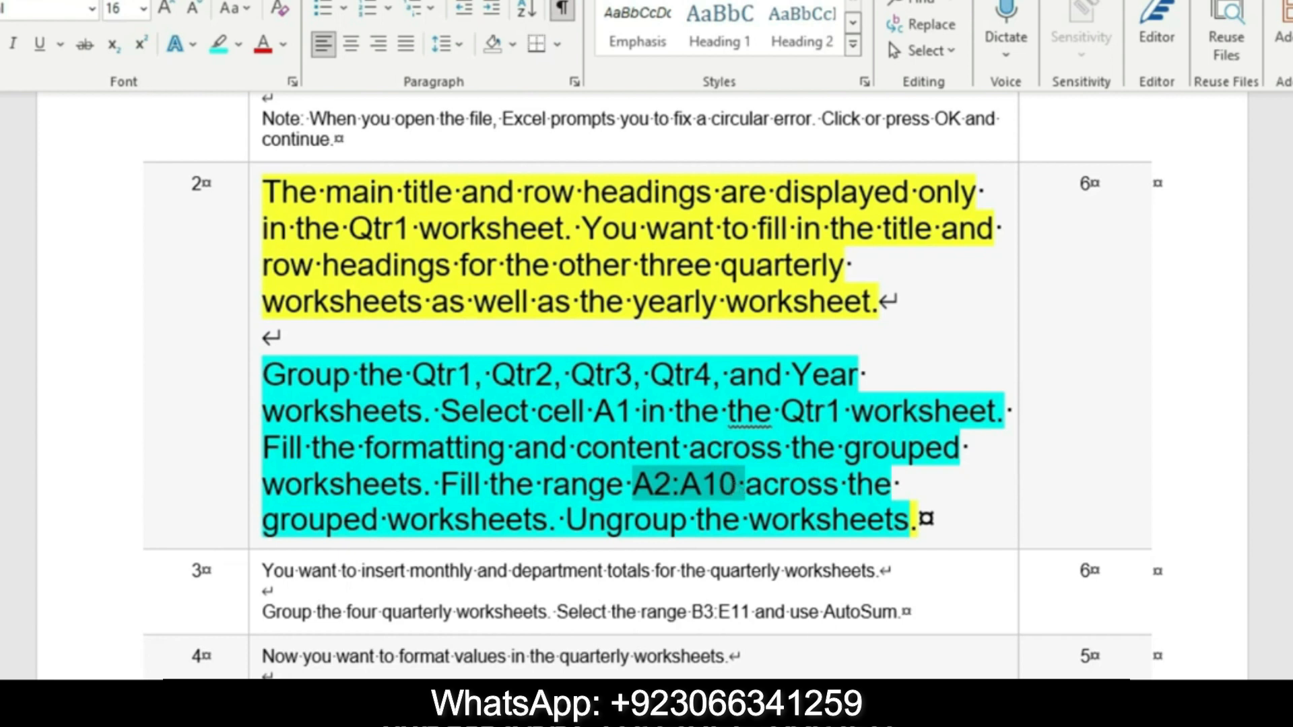
pyautogui.click(848, 710)
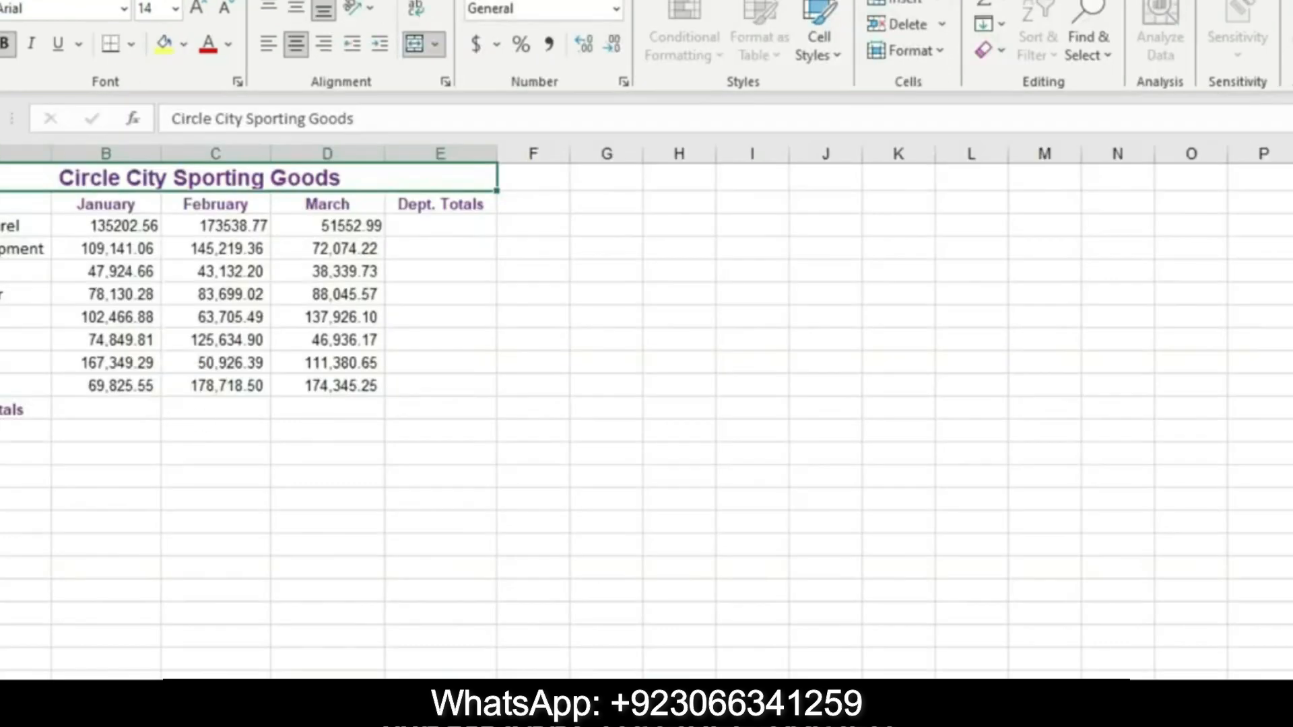
pyautogui.moveTo(5, 204); pyautogui.dragTo(5, 386)
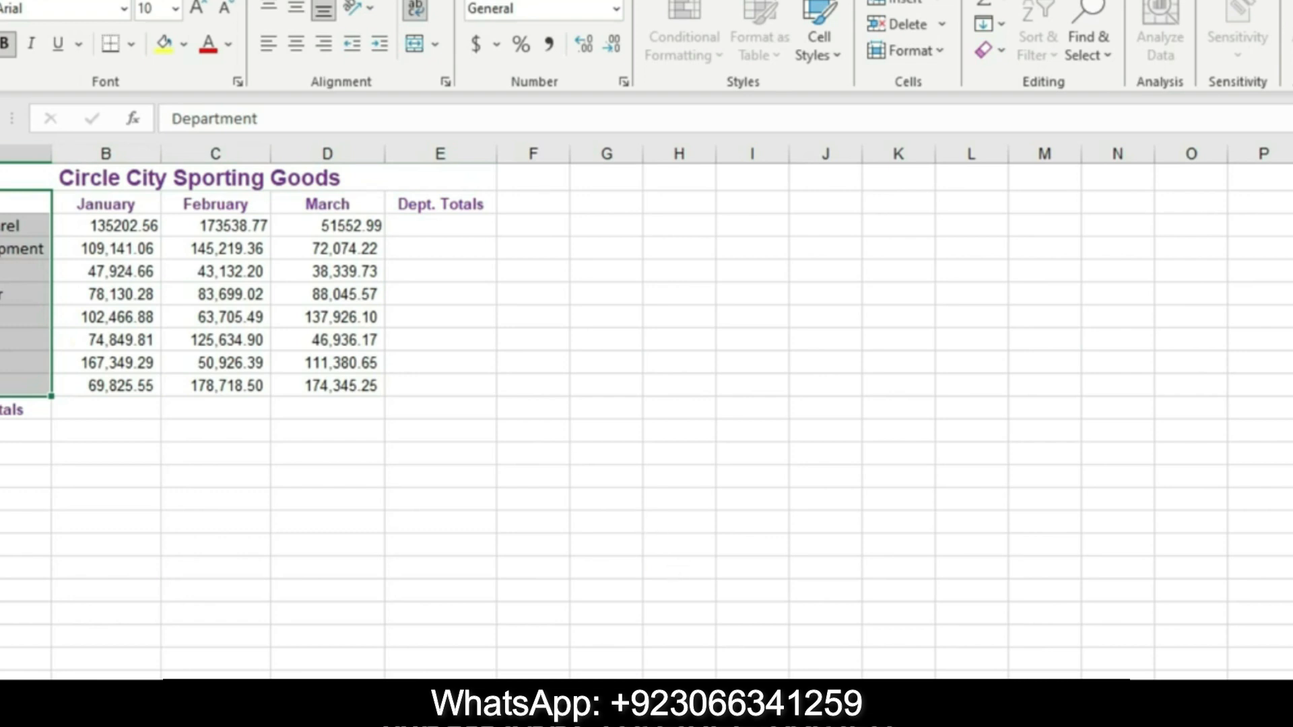
pyautogui.click(775, 710)
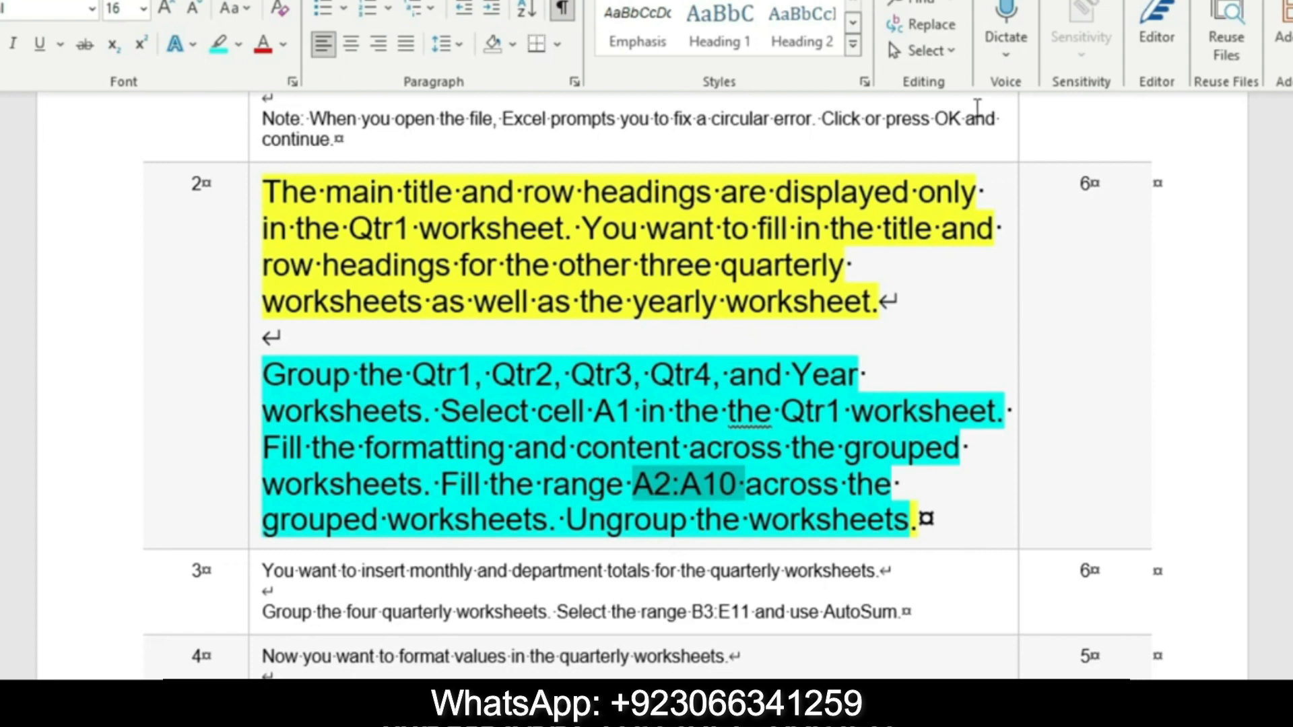
pyautogui.click(899, 710)
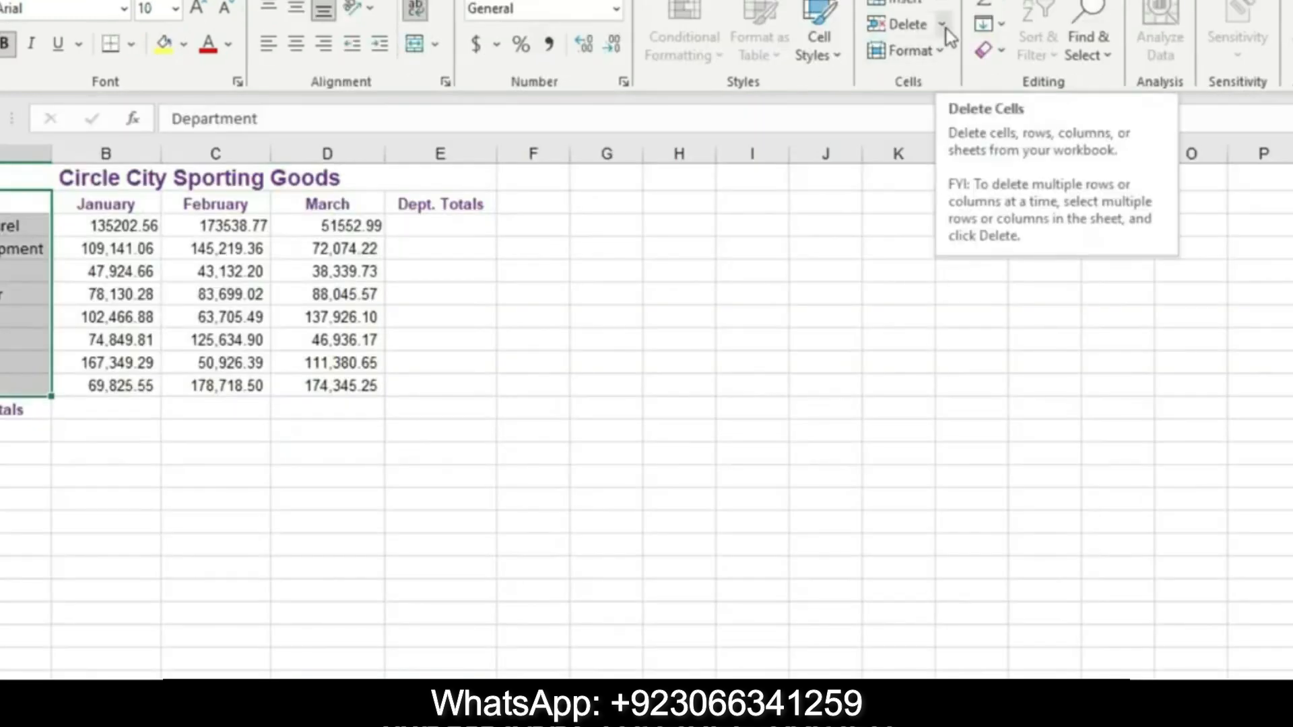
pyautogui.click(949, 50)
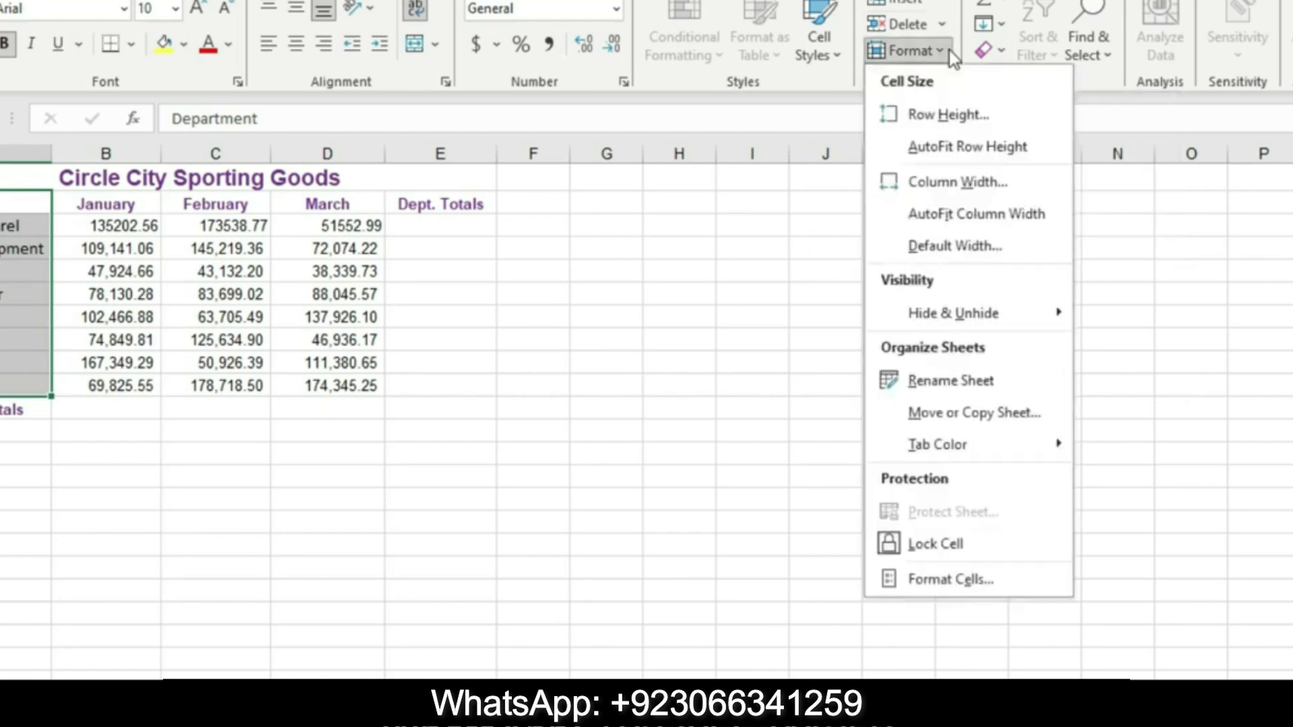
pyautogui.click(1002, 25)
pyautogui.click(1049, 183)
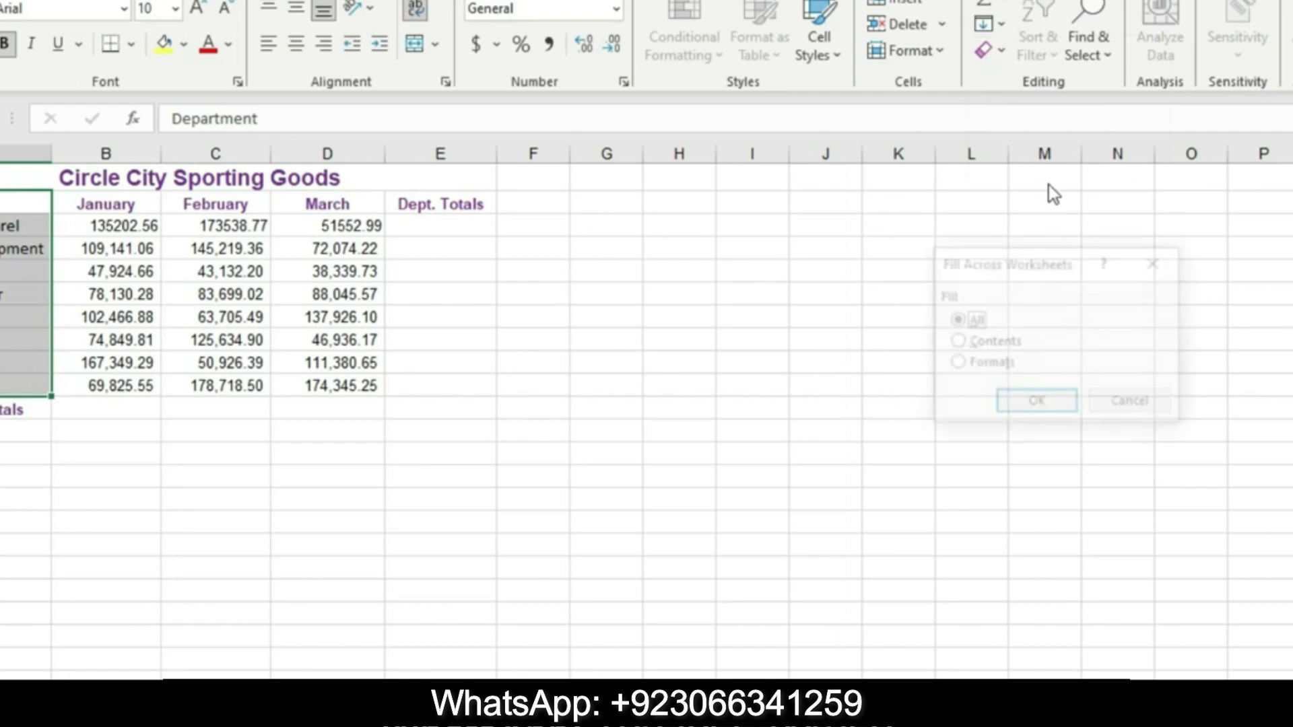
pyautogui.click(956, 363)
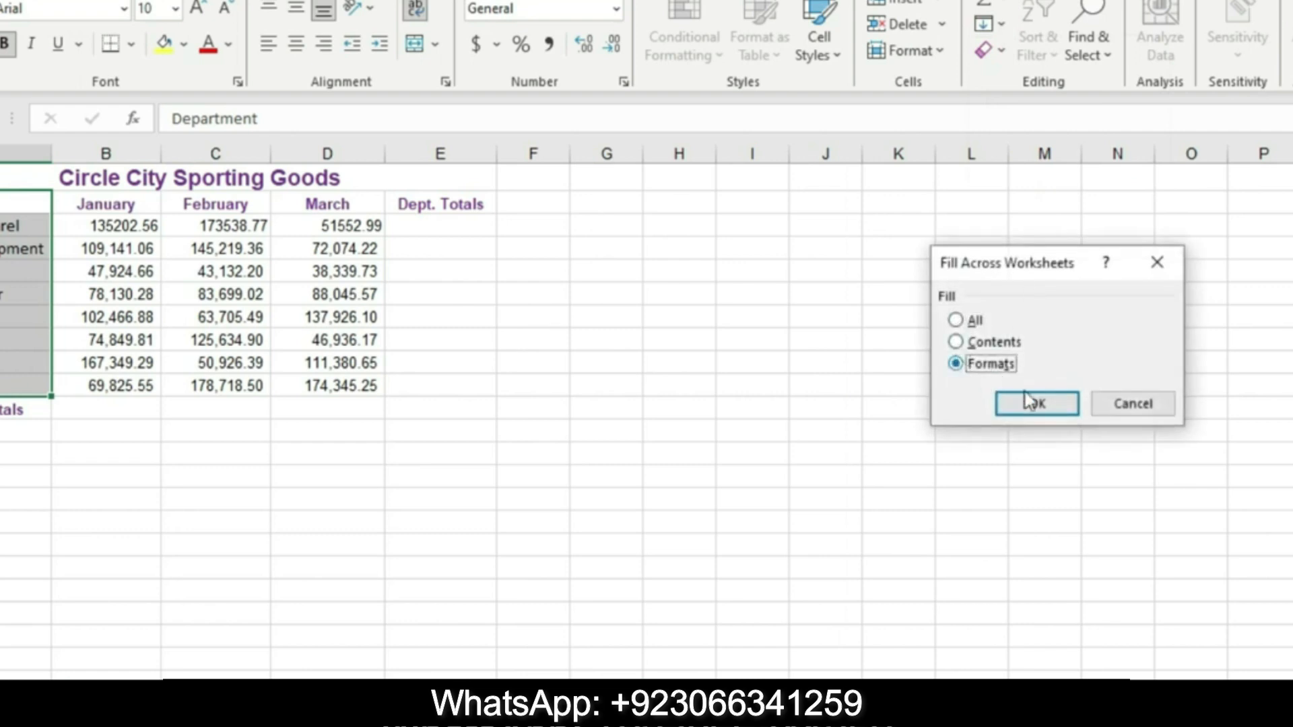
pyautogui.click(1050, 404)
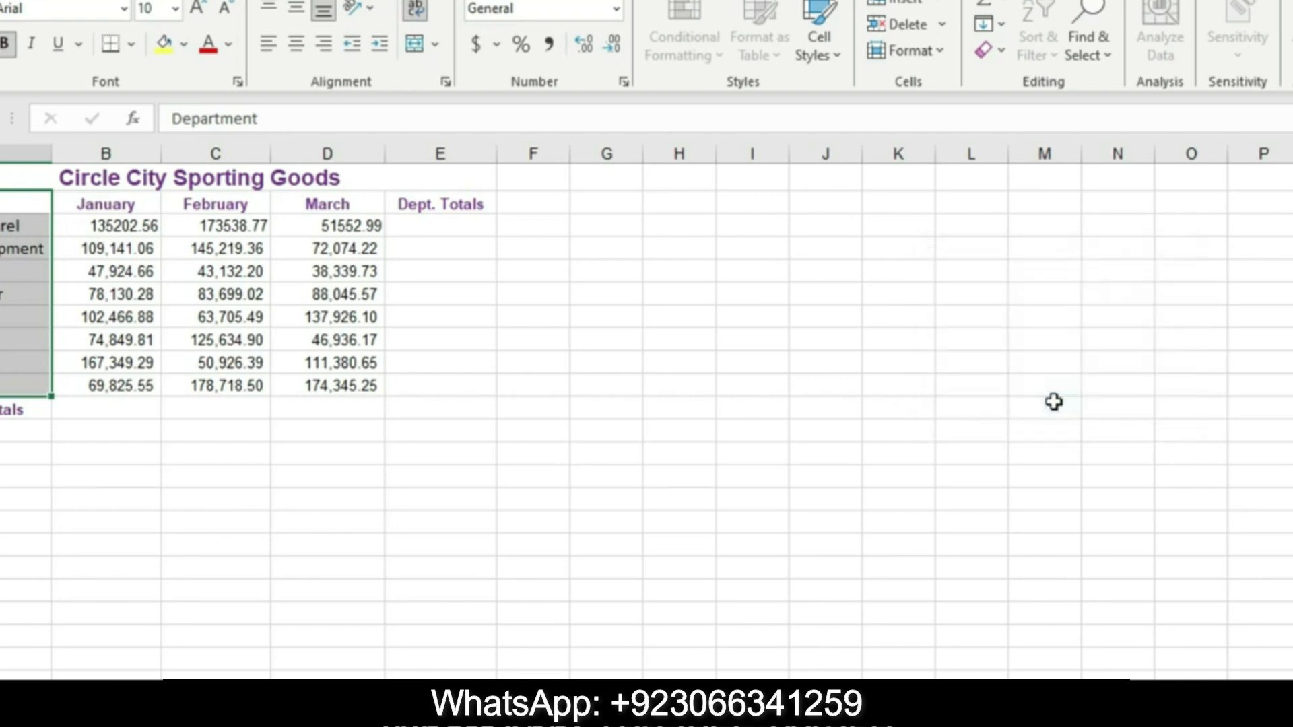
# Switch to the Word instructions, set the step 2 text to 9 pt and remove its highlighting
pyautogui.hotkey('alt', 'Tab')
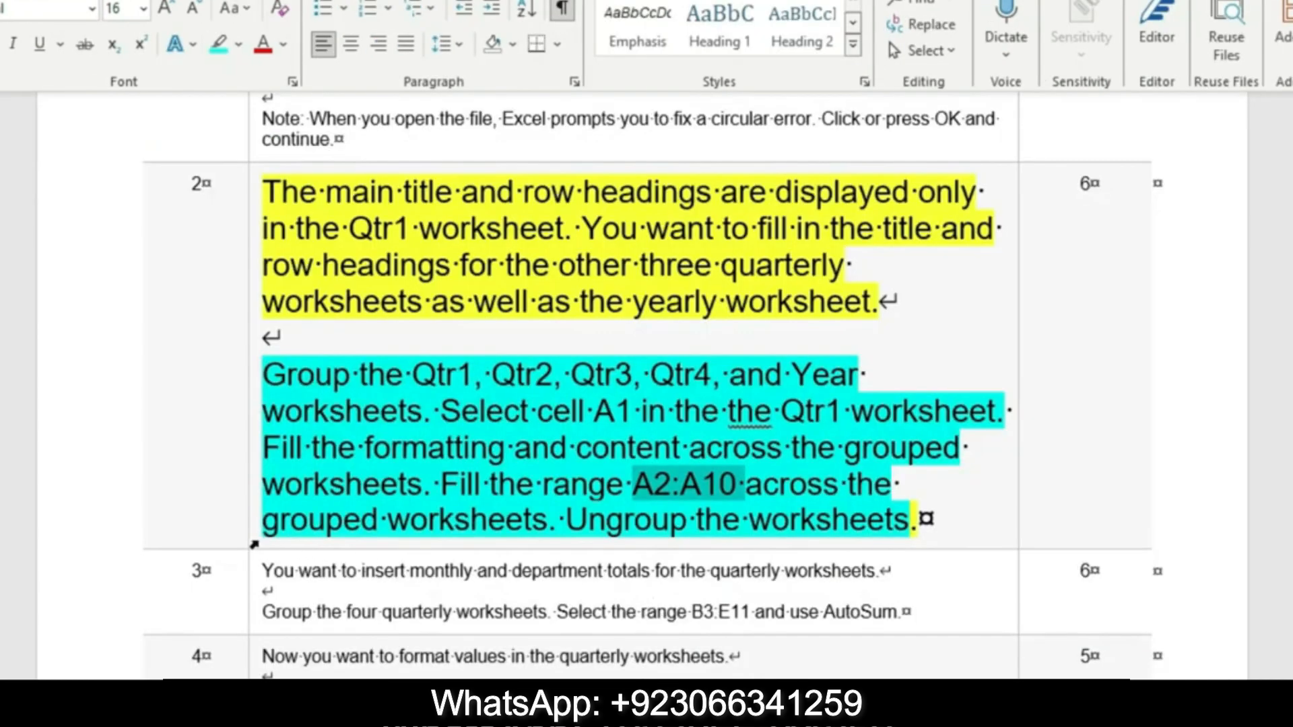
pyautogui.click(247, 542)
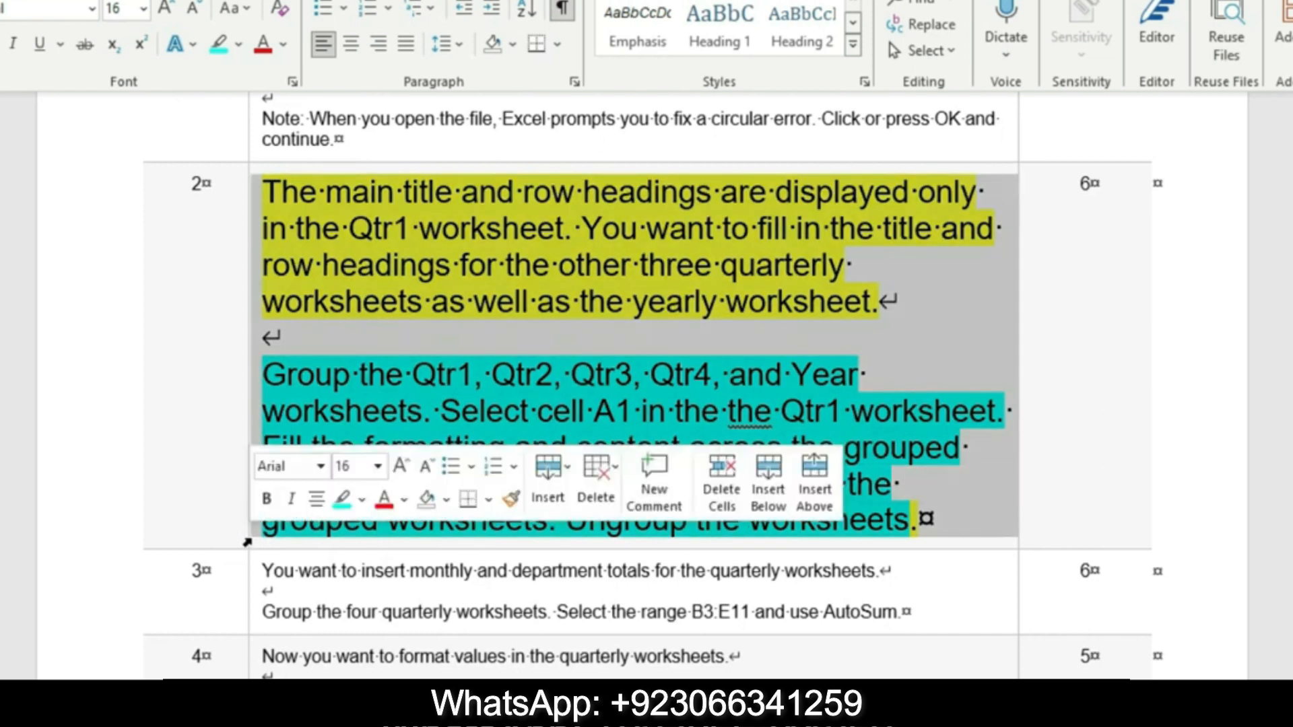
pyautogui.click(377, 466)
pyautogui.click(369, 73)
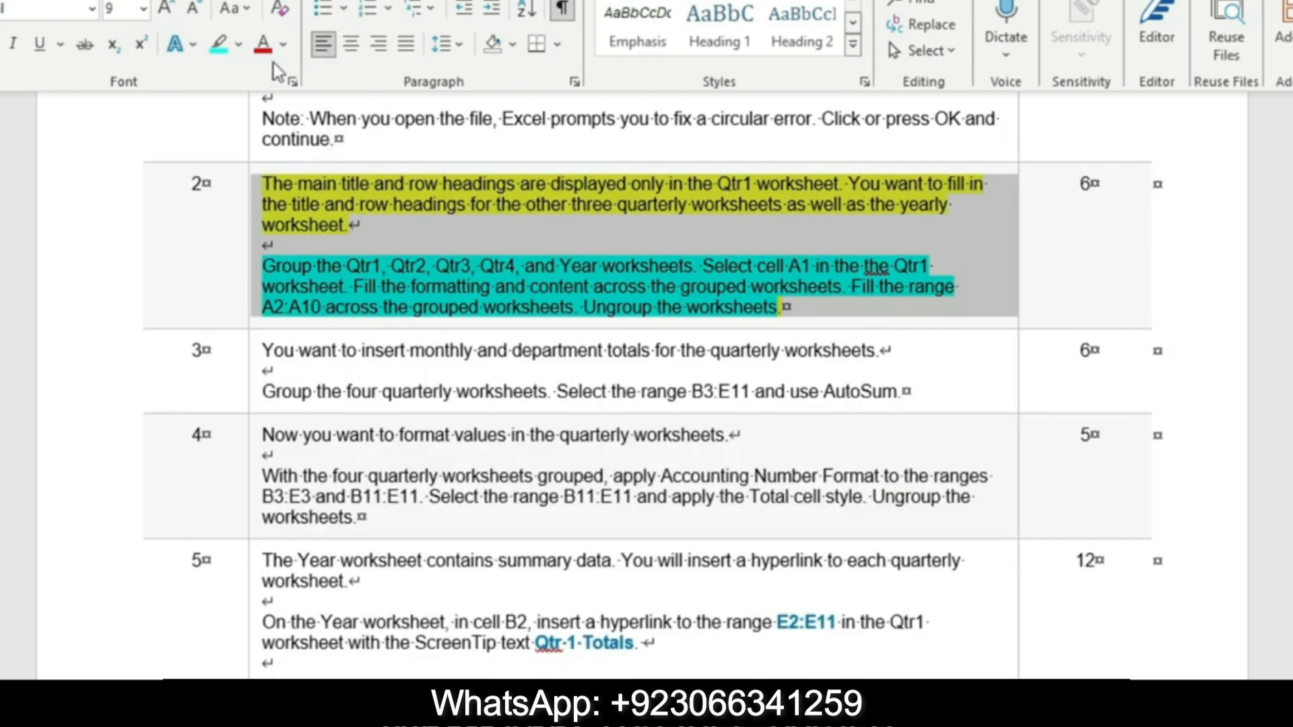
pyautogui.click(239, 44)
pyautogui.click(266, 183)
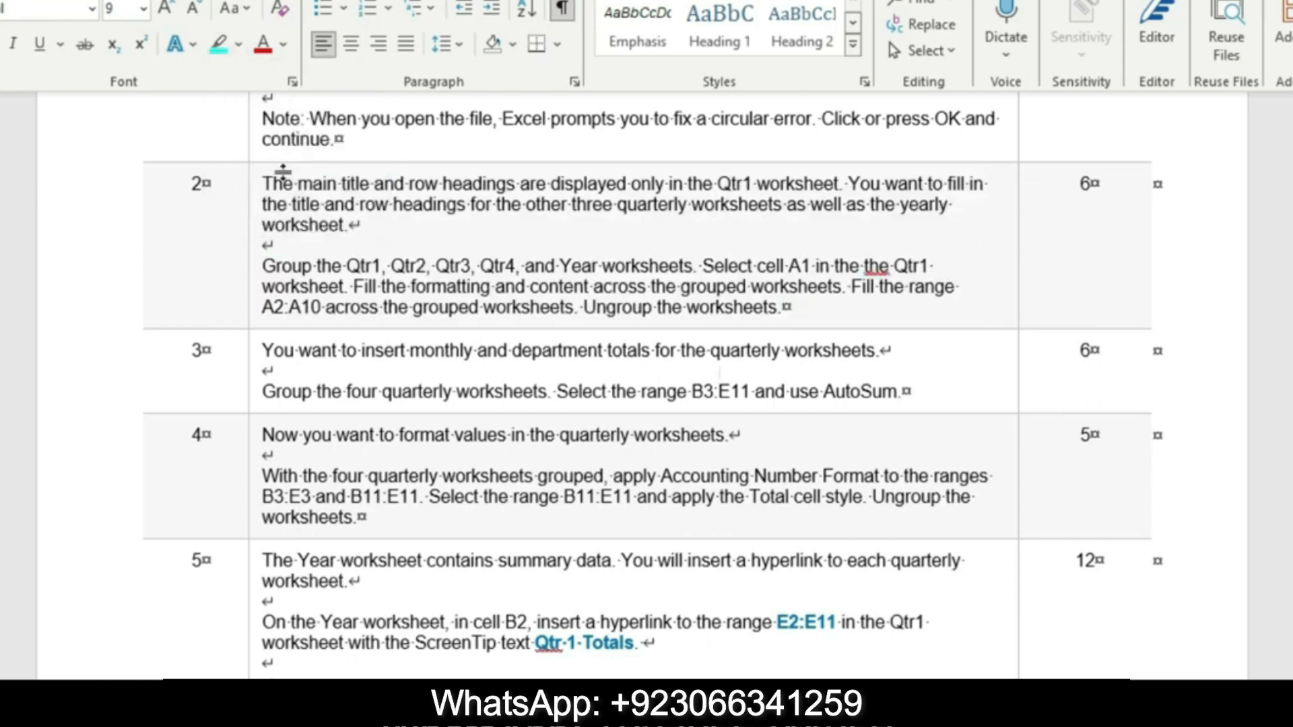
# Enlarge the step 3 instructions to 16 pt and highlight them in yellow
pyautogui.click(253, 401)
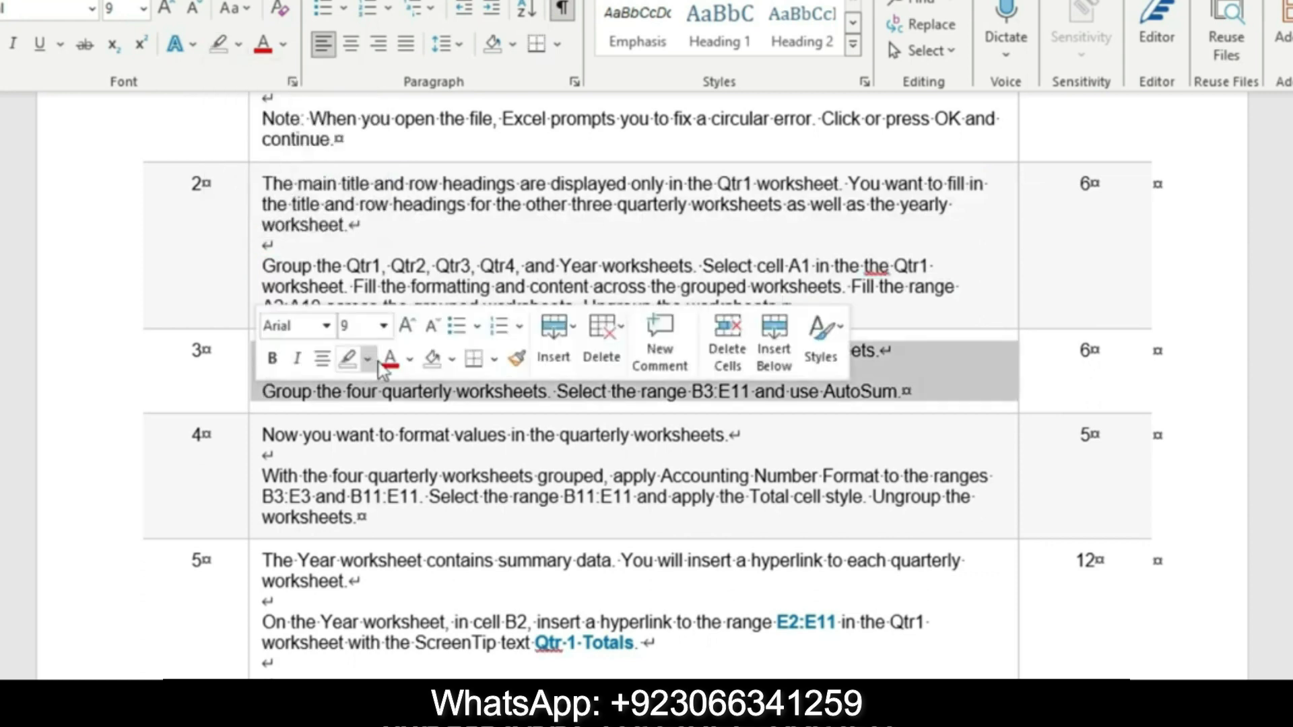
pyautogui.click(383, 326)
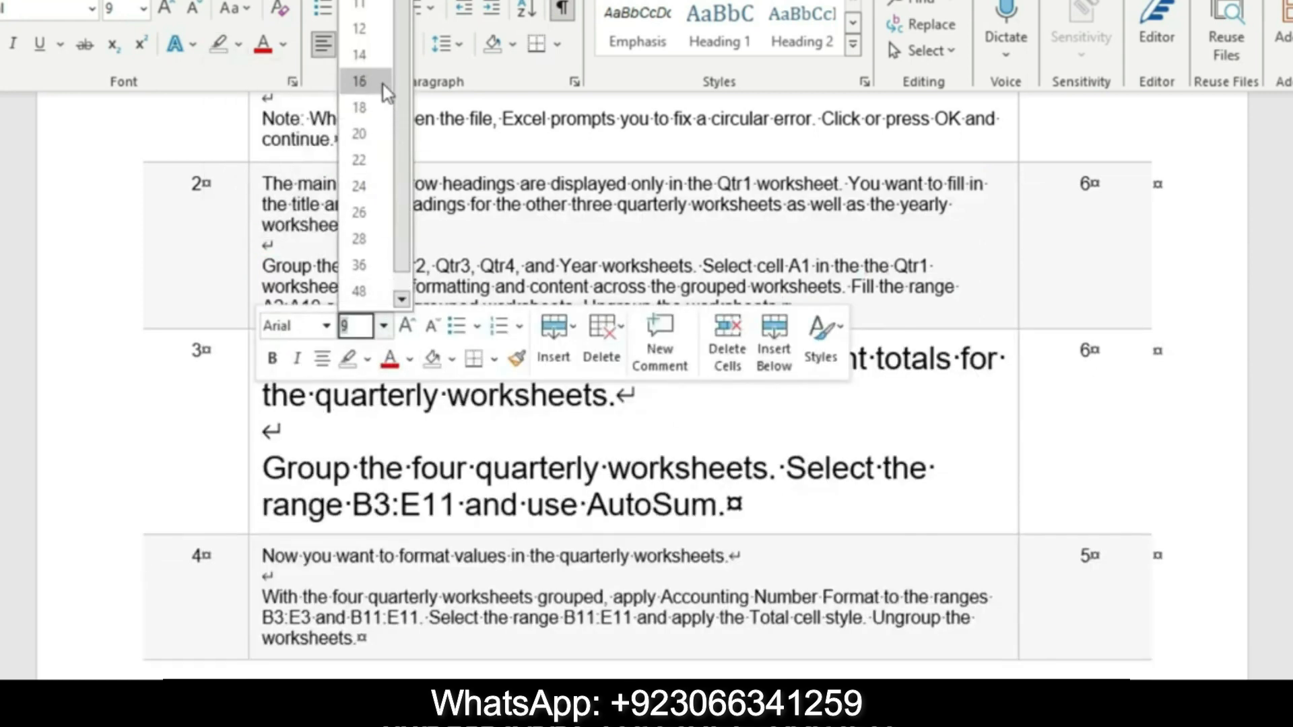
pyautogui.click(383, 86)
pyautogui.click(239, 44)
pyautogui.click(233, 70)
pyautogui.click(262, 356)
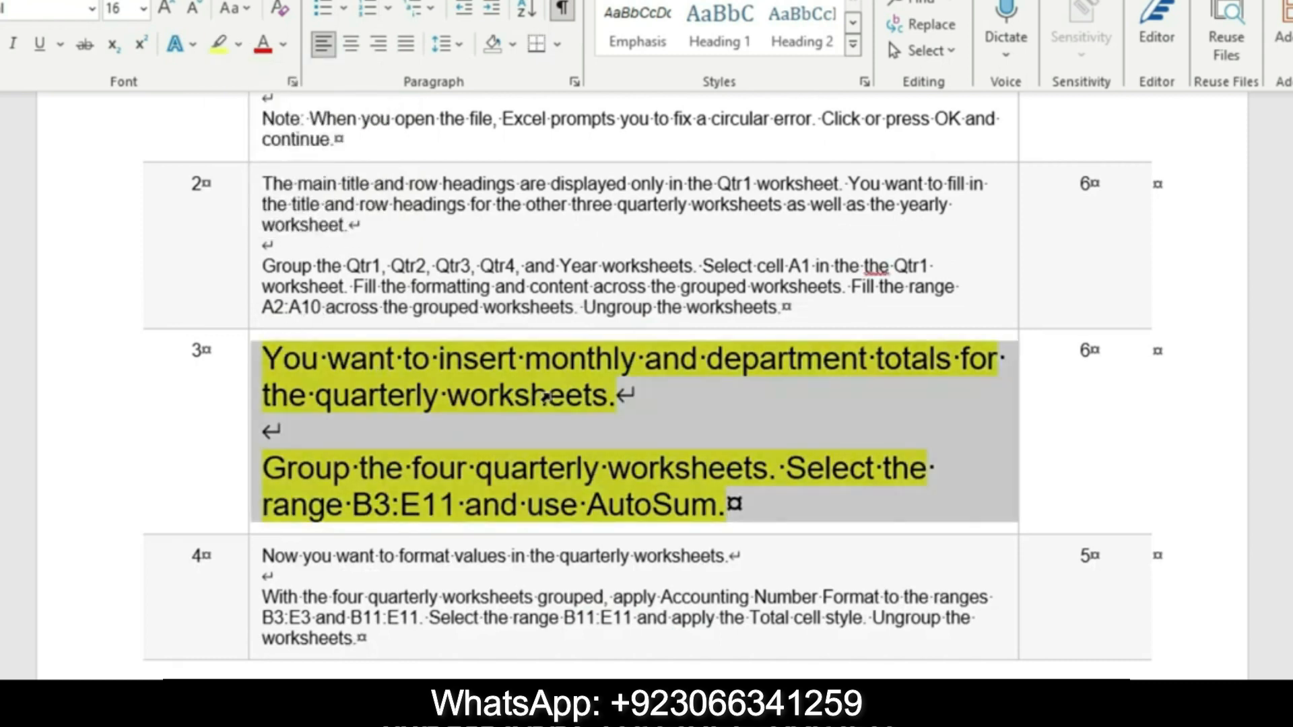
pyautogui.click(539, 396)
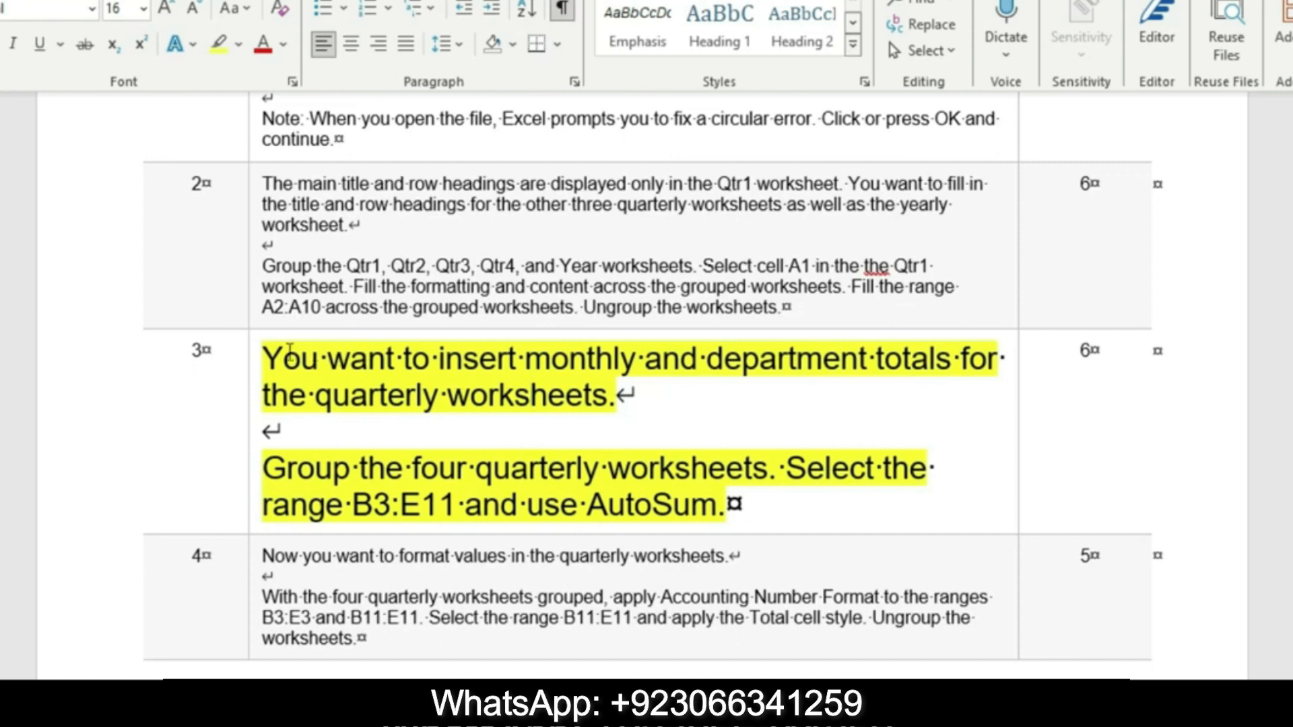
# Highlight the first paragraph of the step 3 instructions, about monthly and department totals, in turquoise
pyautogui.moveTo(263, 357); pyautogui.dragTo(612, 390)
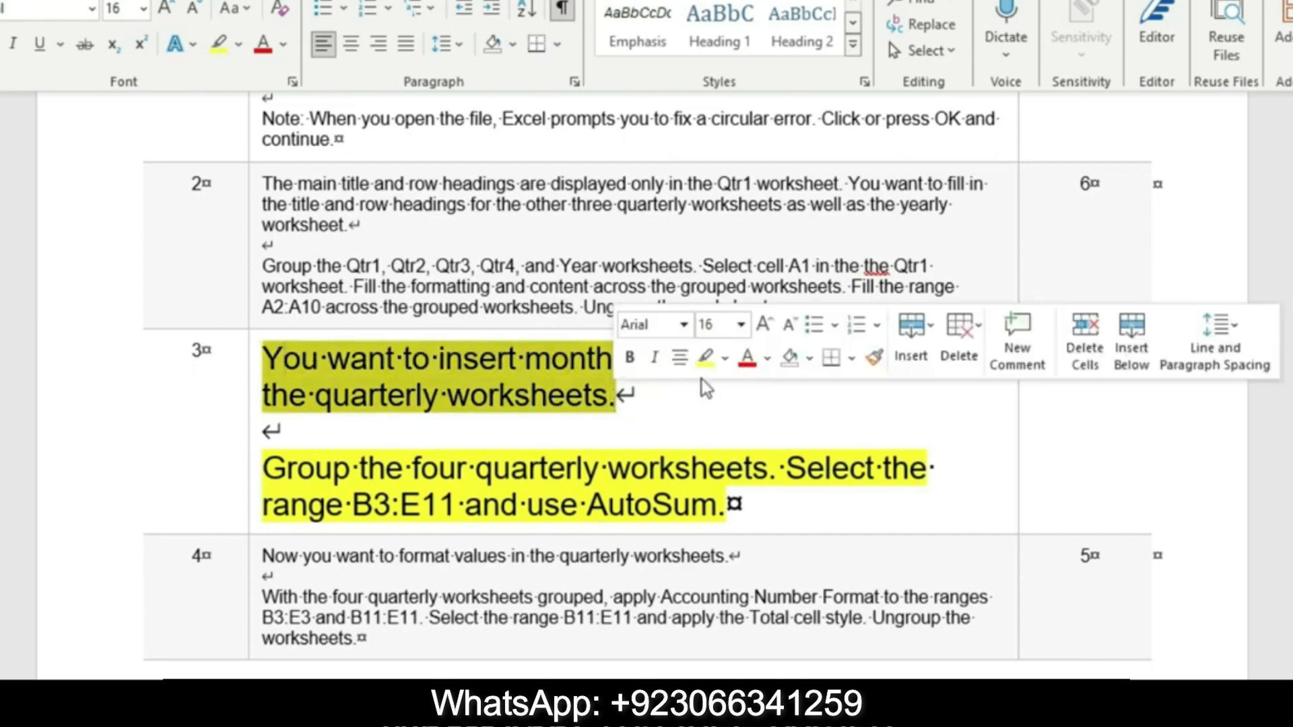
pyautogui.click(727, 366)
pyautogui.click(783, 385)
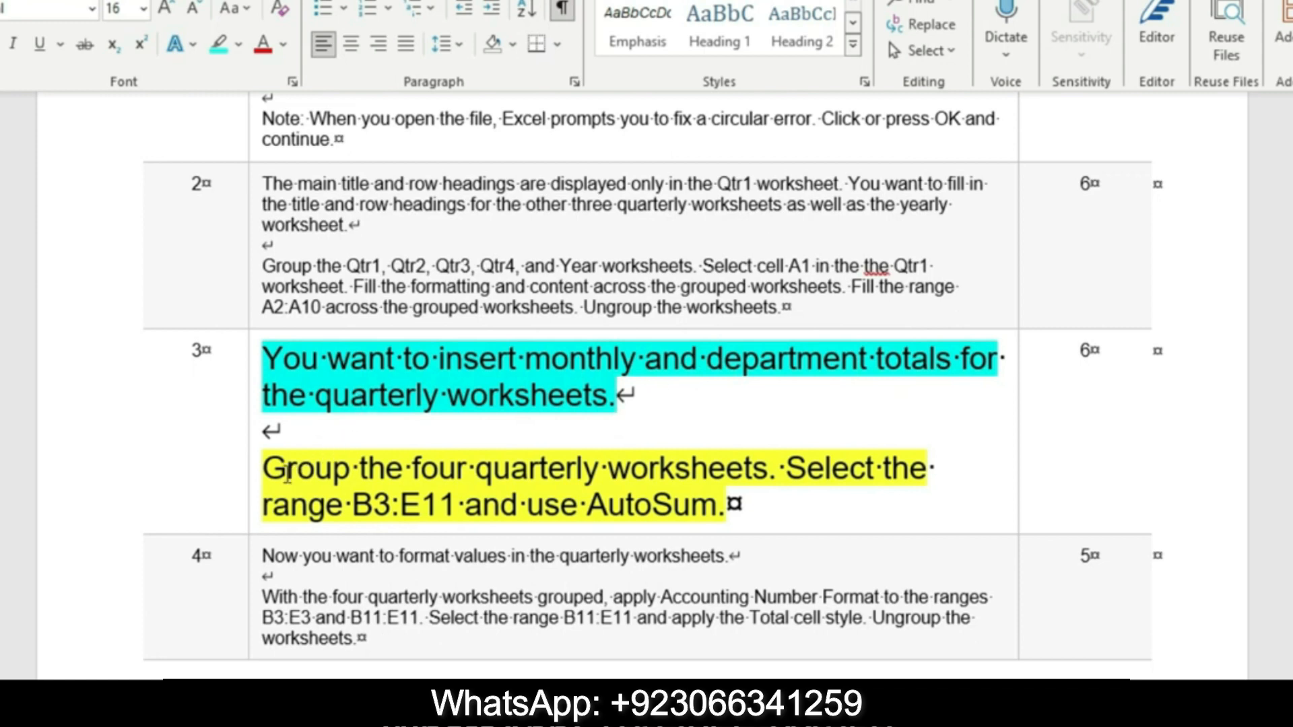
# Highlight the second paragraph of the step 3 instructions, about grouping the quarterly worksheets and using AutoSum, in turquoise
pyautogui.moveTo(279, 472); pyautogui.dragTo(697, 524)
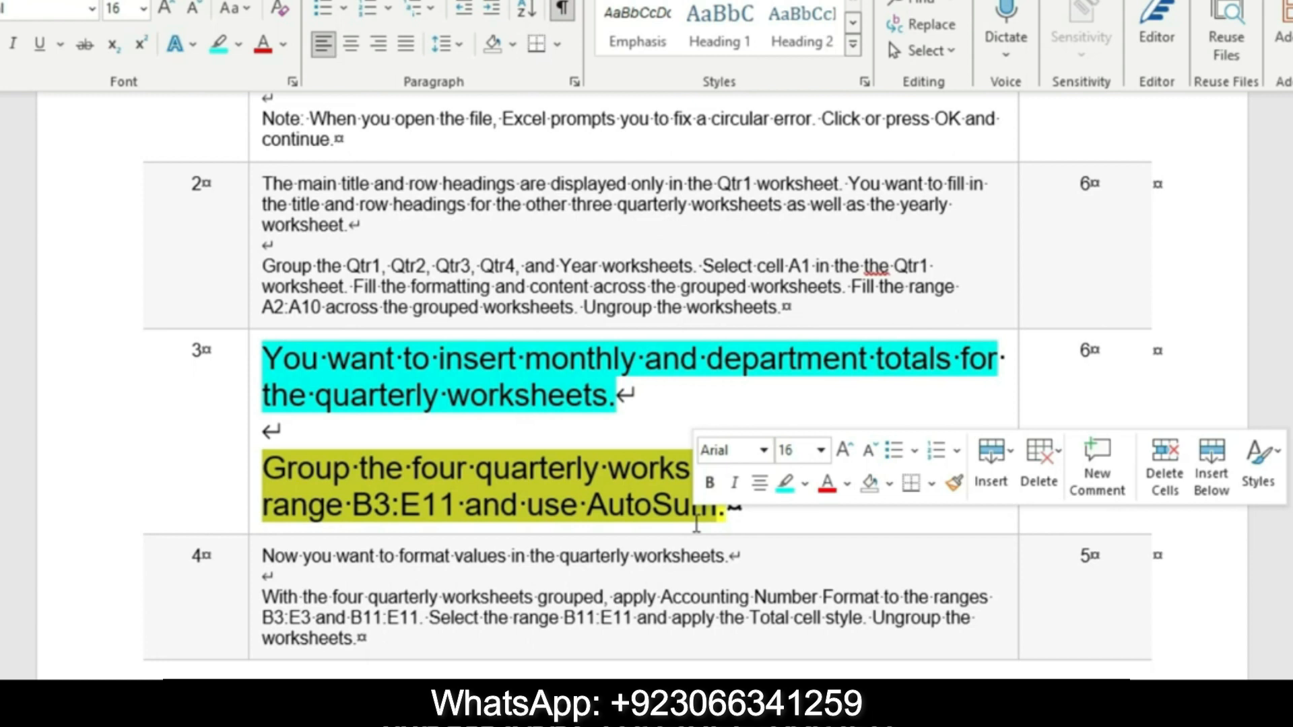
pyautogui.click(785, 482)
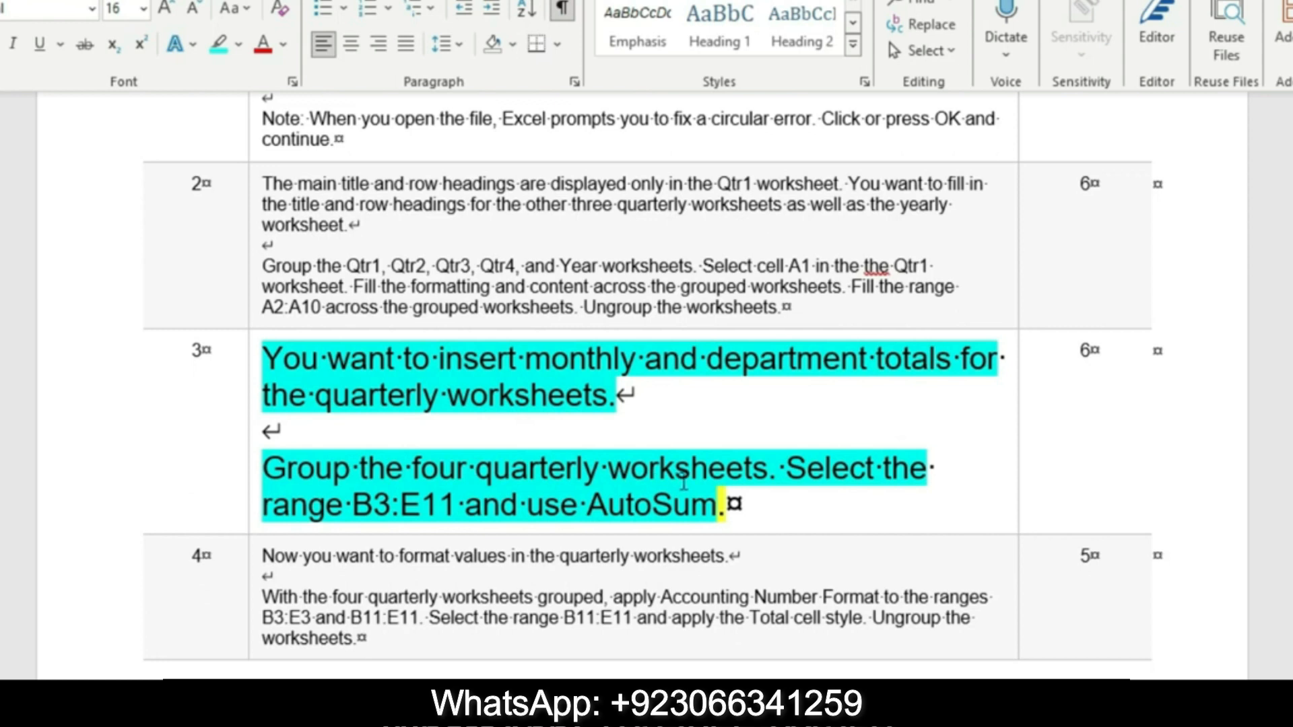
pyautogui.moveTo(786, 470); pyautogui.dragTo(822, 499)
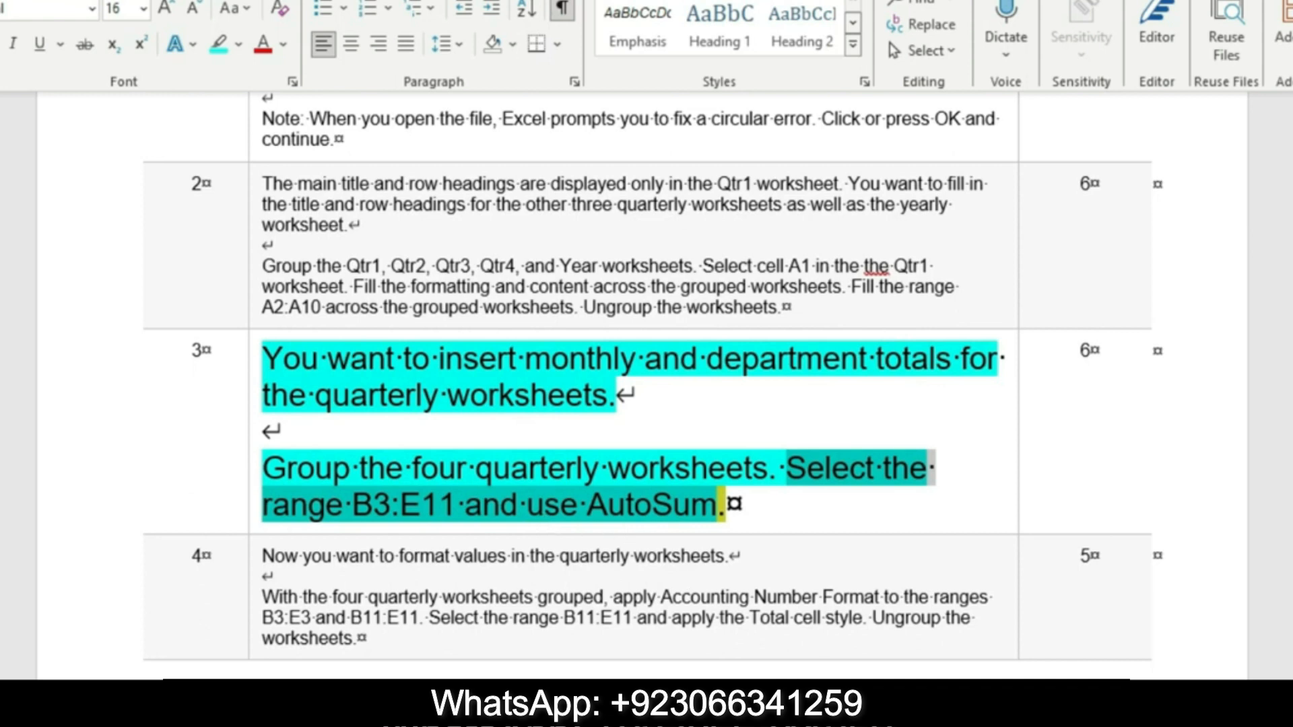
# Check the range in the Word instructions, then select B3:E11 in the grouped Excel worksheets and insert totals with AutoSum's Sum
pyautogui.hotkey('alt', 'Tab')
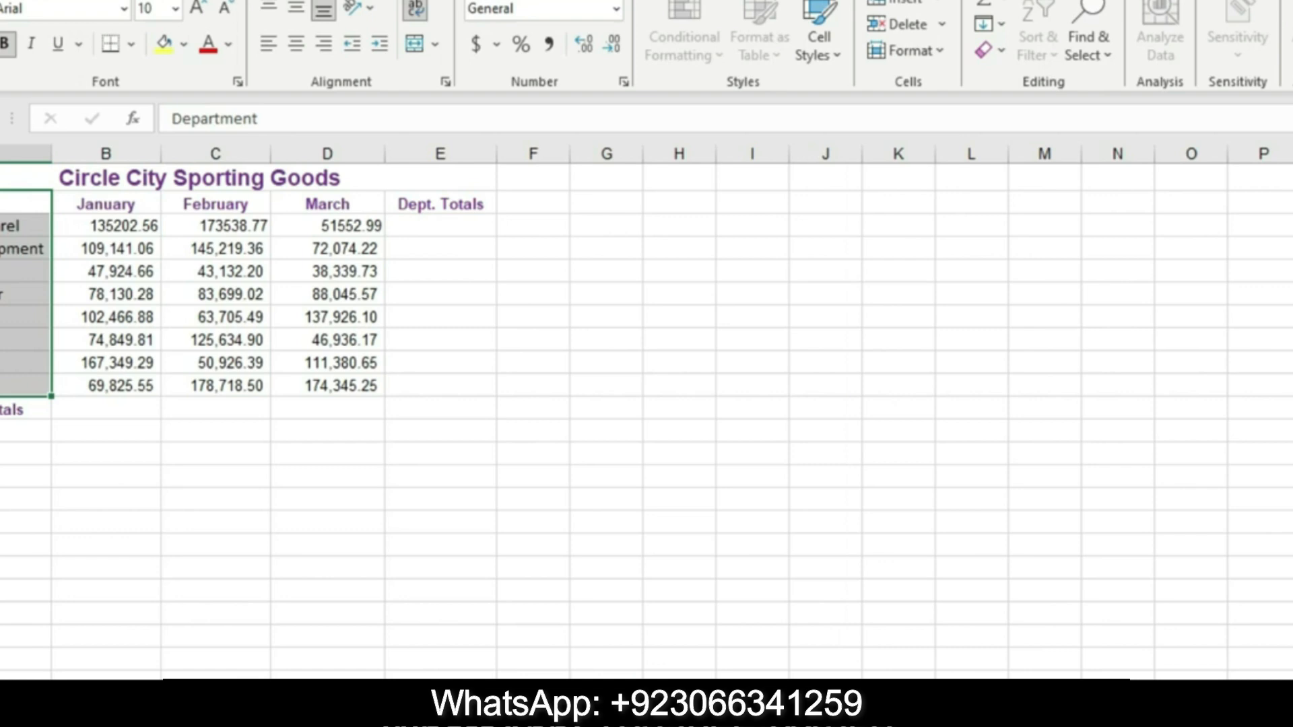
pyautogui.click(801, 715)
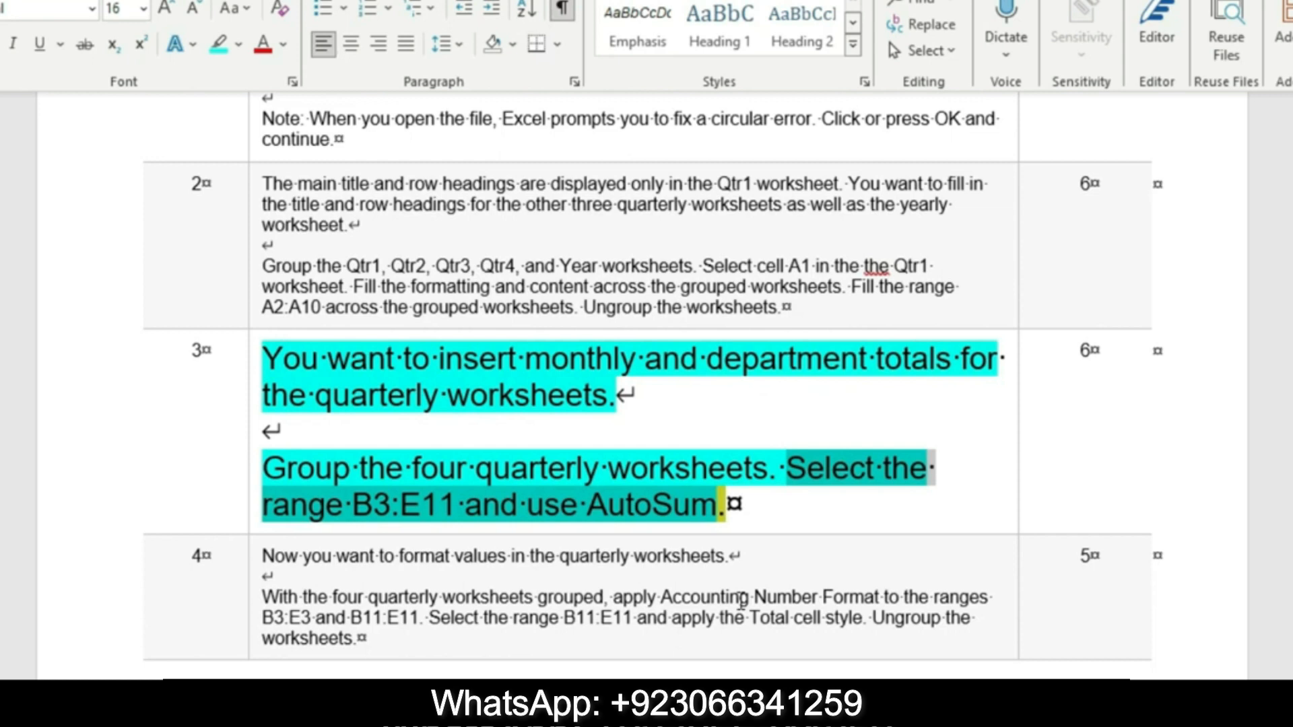
pyautogui.click(426, 511)
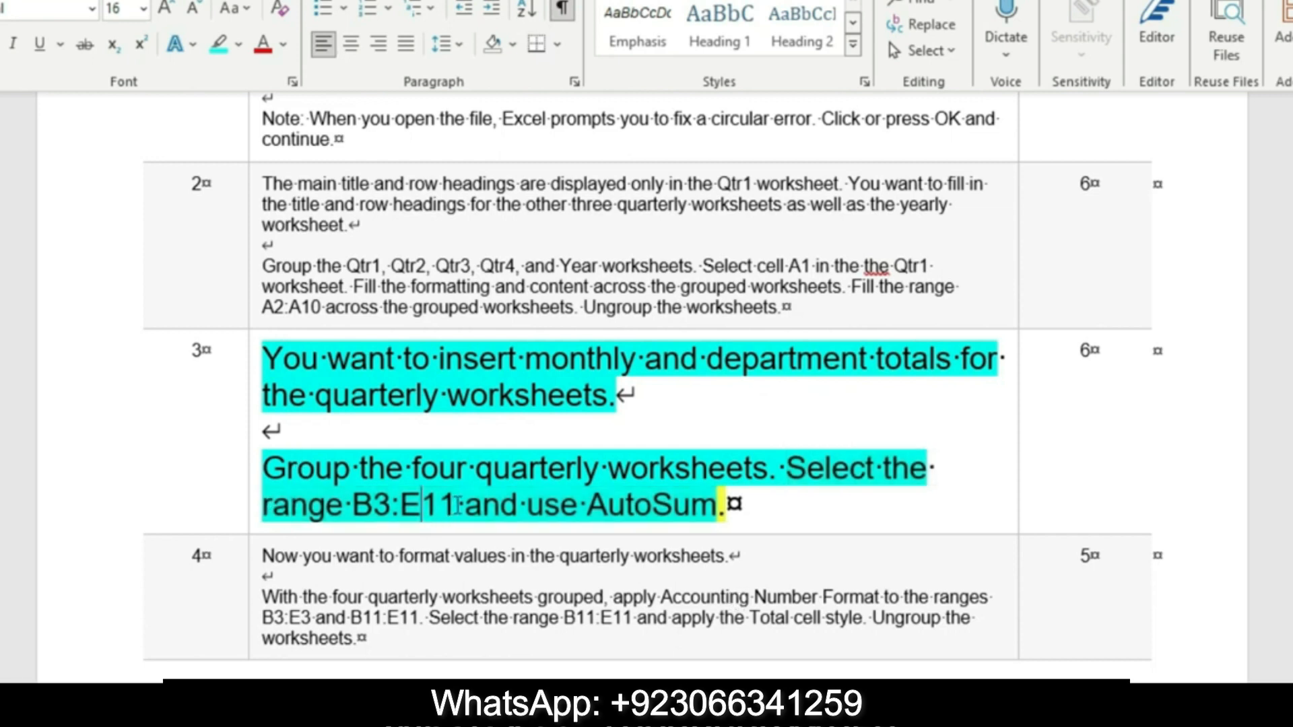
pyautogui.moveTo(455, 504); pyautogui.dragTo(376, 513)
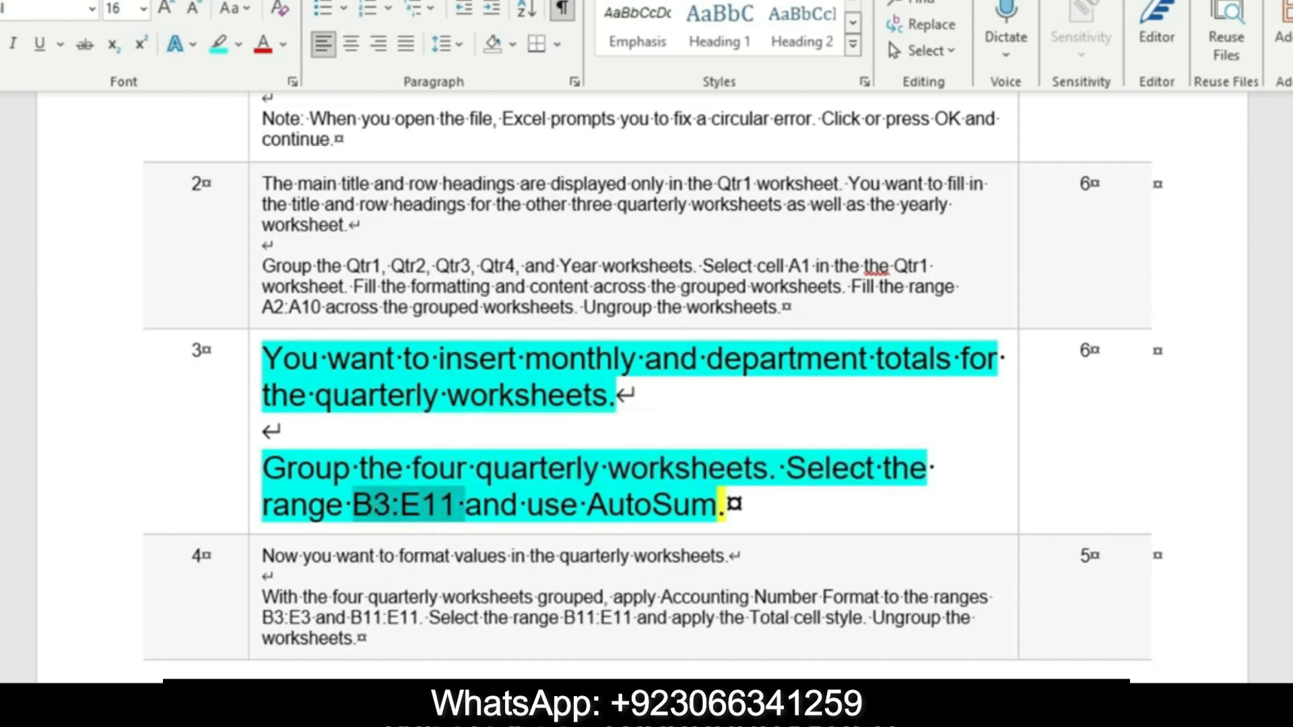
pyautogui.hotkey('alt', 'Tab')
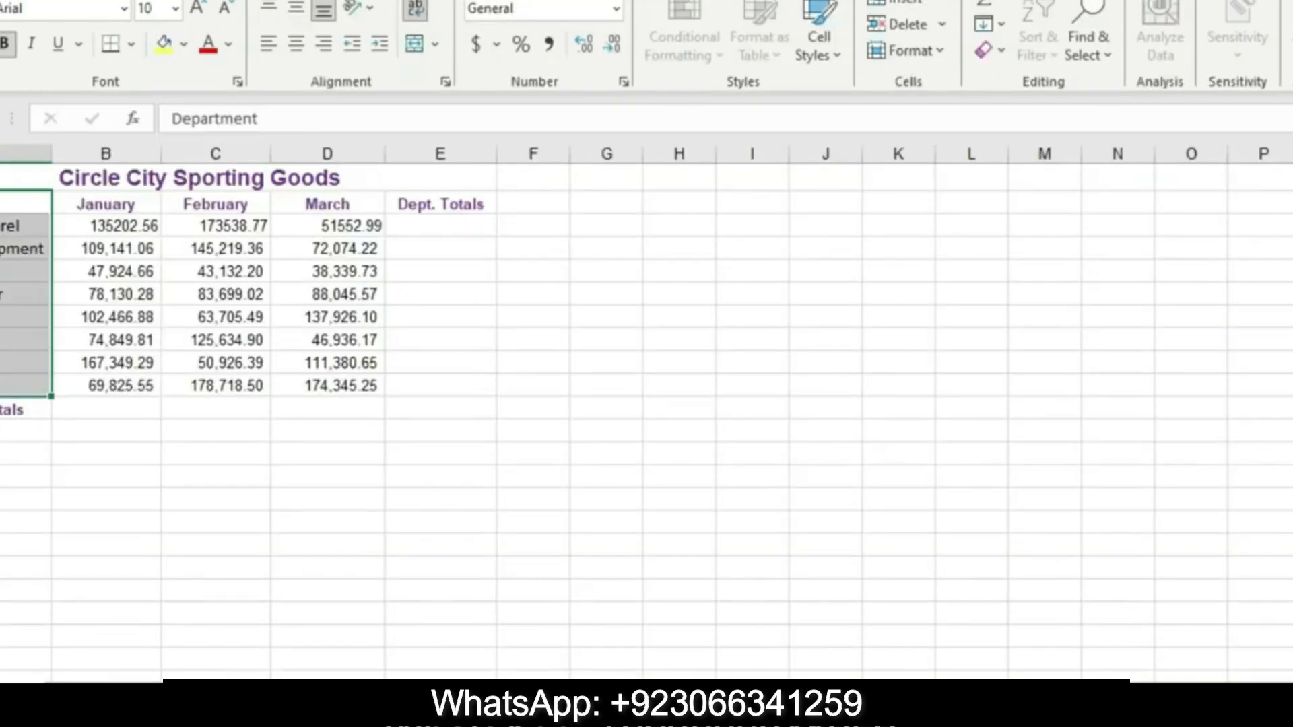
pyautogui.press('Return')
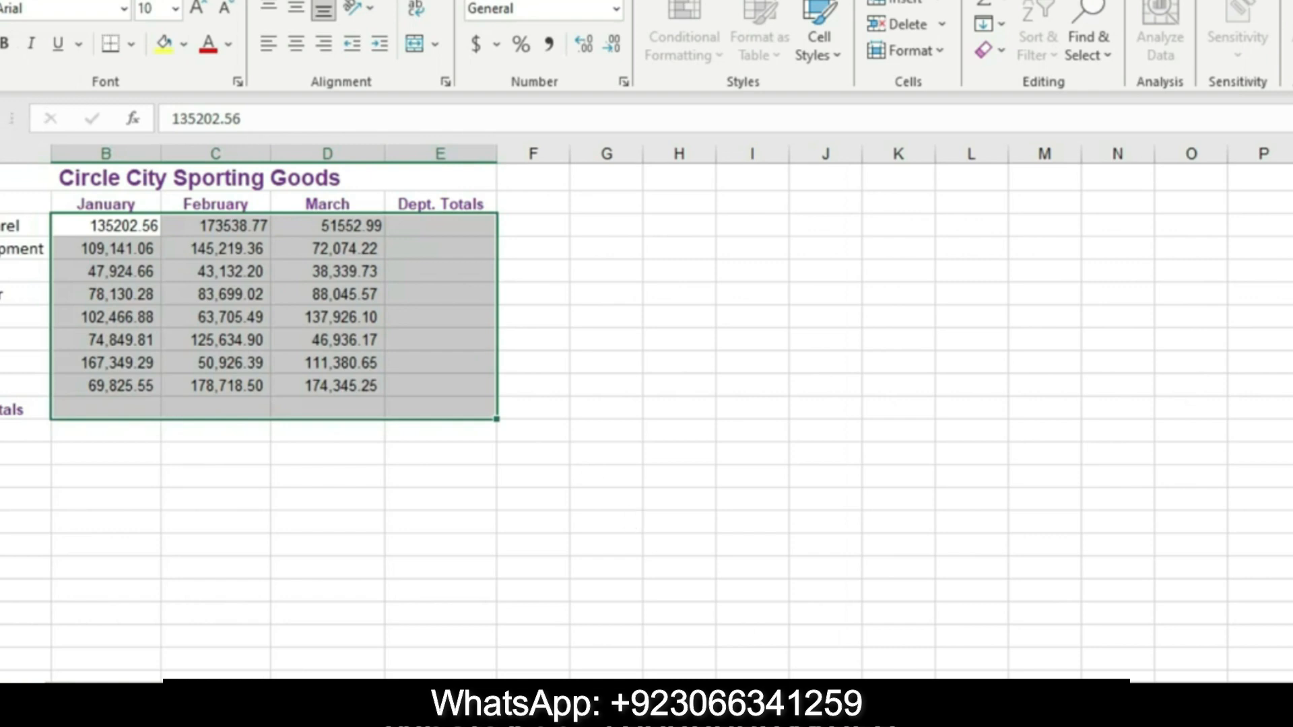
pyautogui.hotkey('alt', 'Tab')
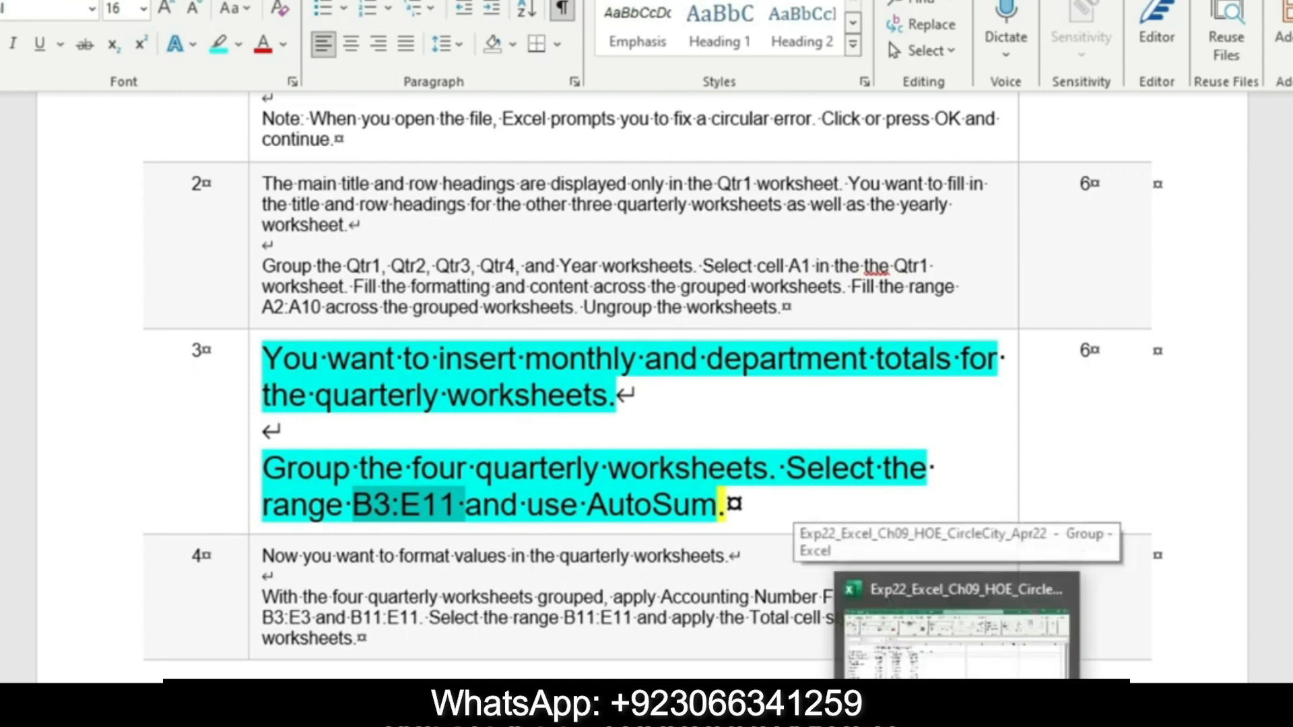
pyautogui.click(956, 713)
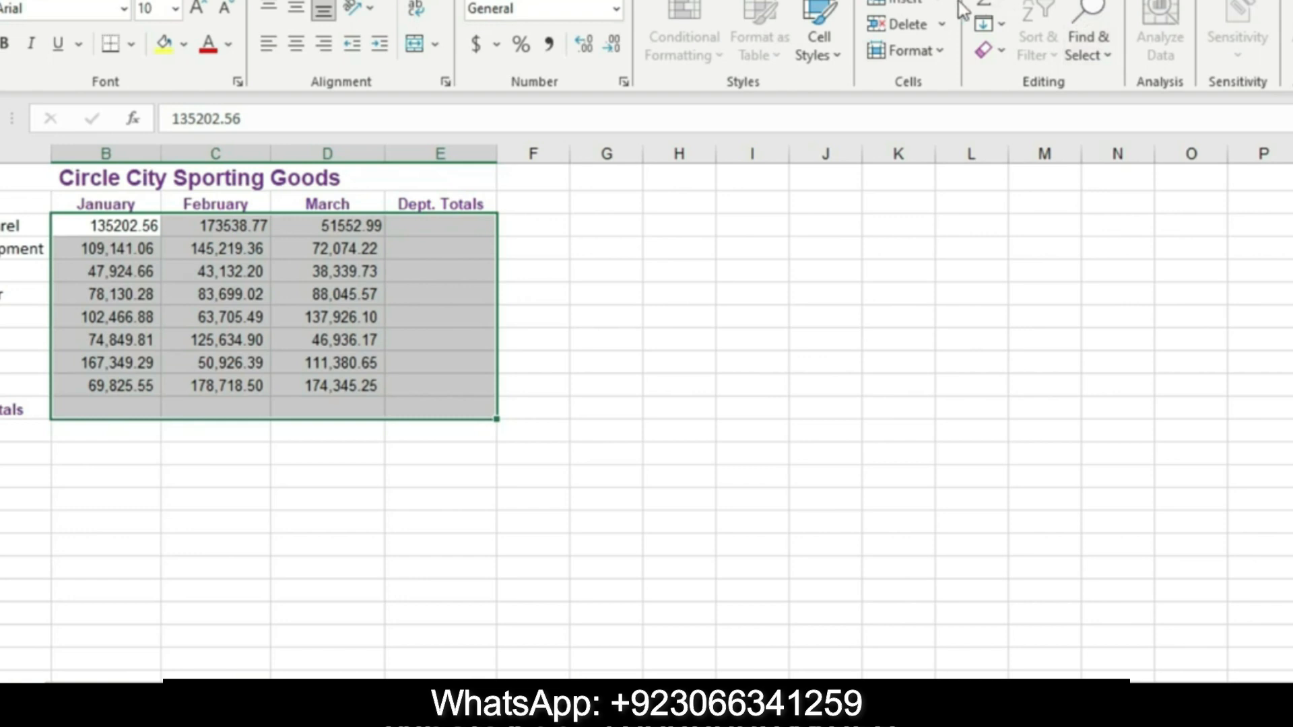
pyautogui.click(1009, 6)
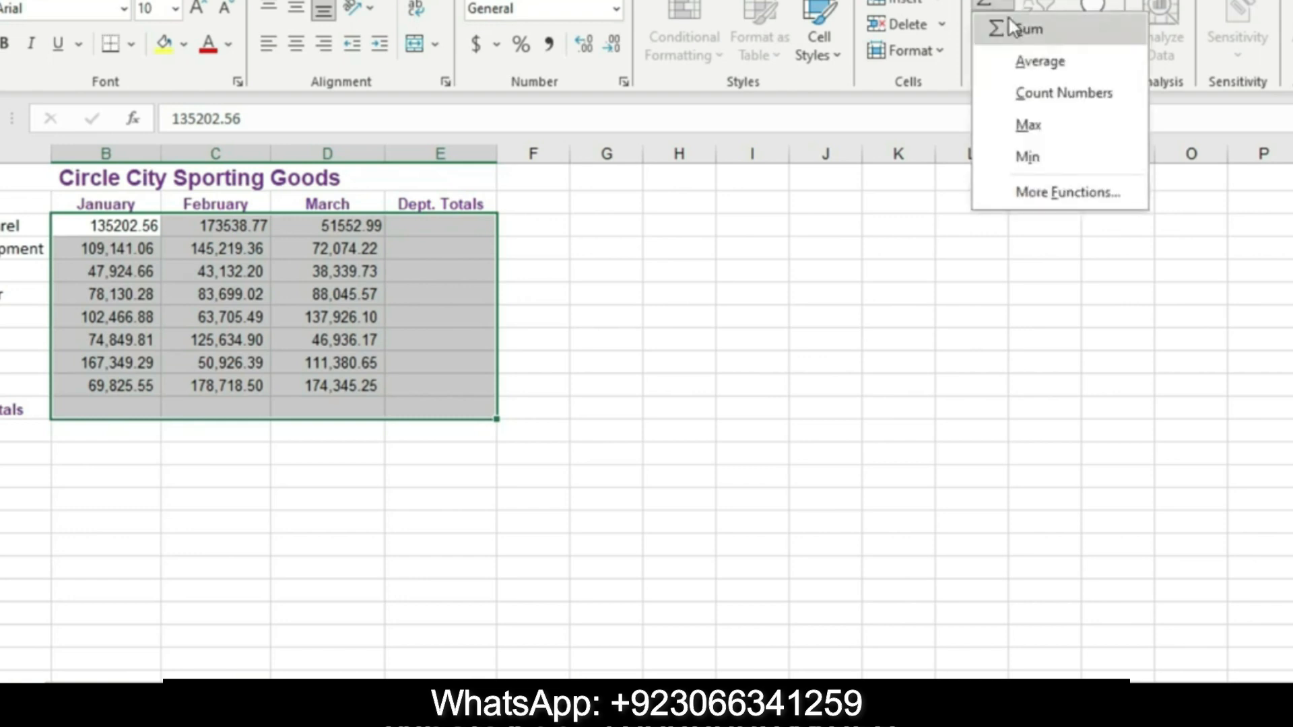
pyautogui.click(1009, 25)
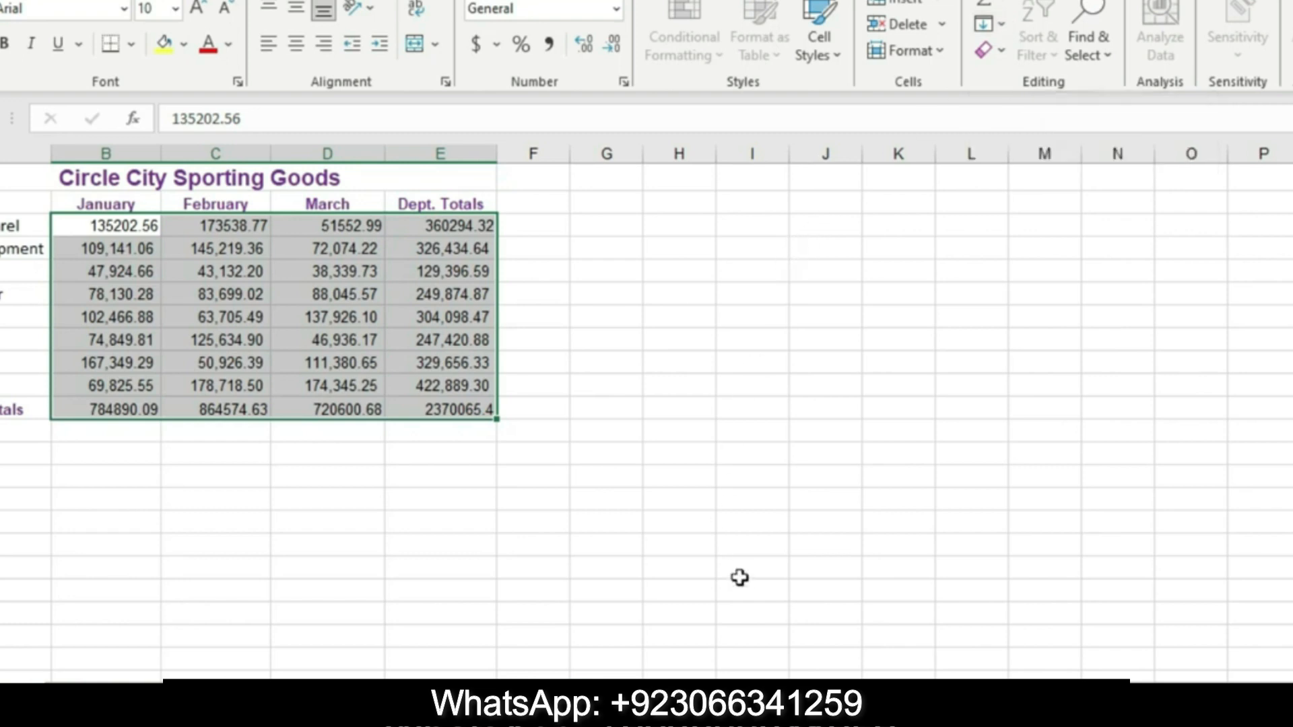
# Switch to the Word instructions, set the step 3 text to 9 pt and remove its highlighting
pyautogui.hotkey('alt', 'Tab')
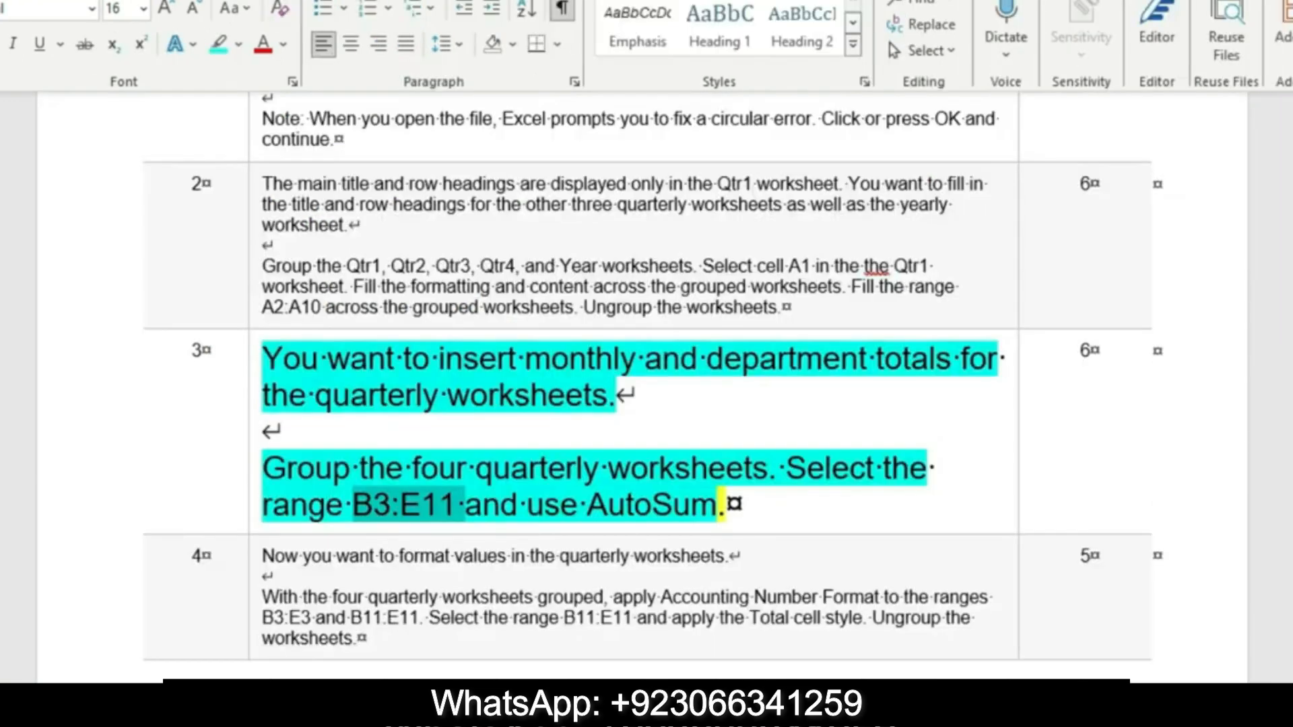
pyautogui.click(248, 517)
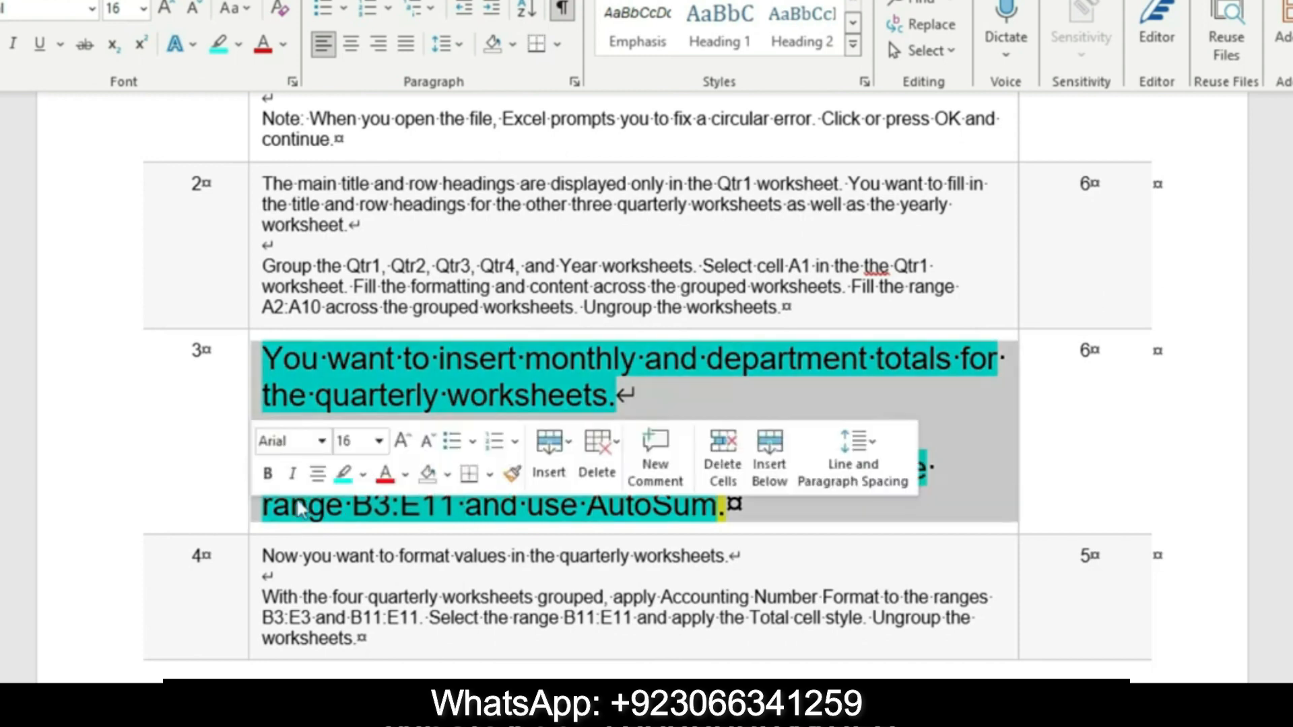
pyautogui.click(379, 440)
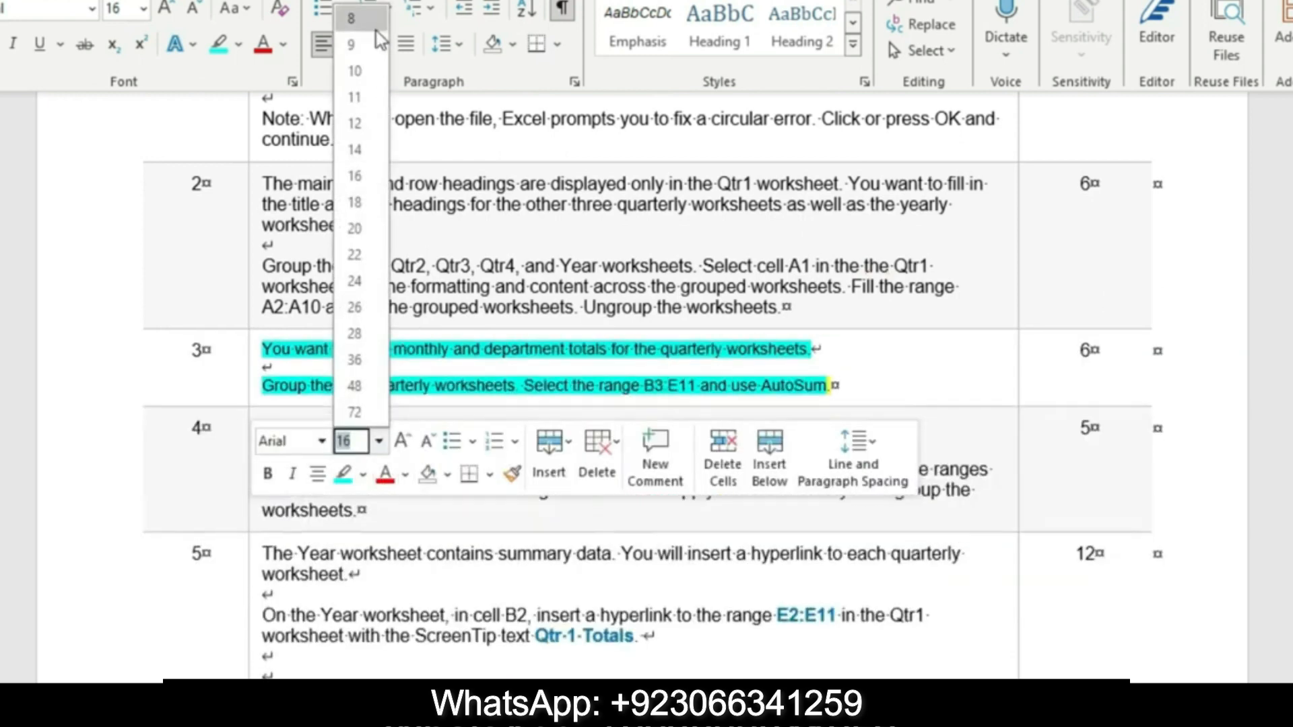
pyautogui.click(381, 51)
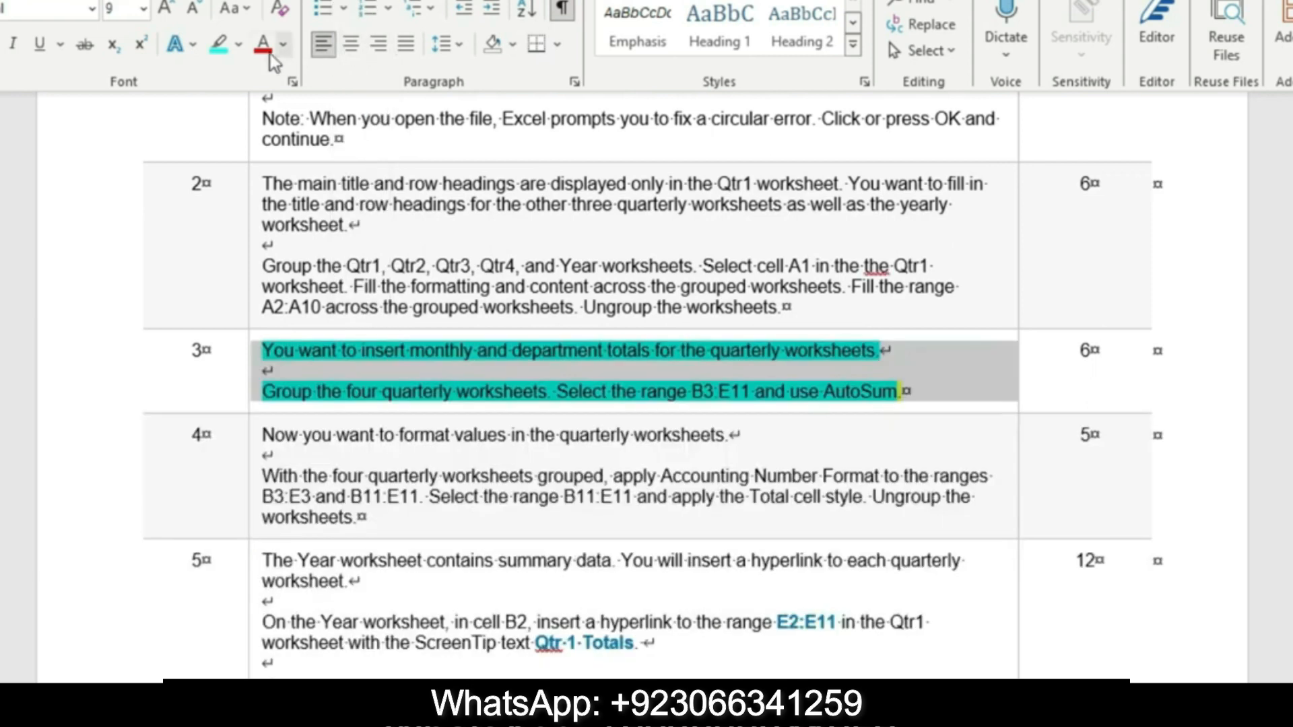
pyautogui.click(244, 48)
pyautogui.click(290, 178)
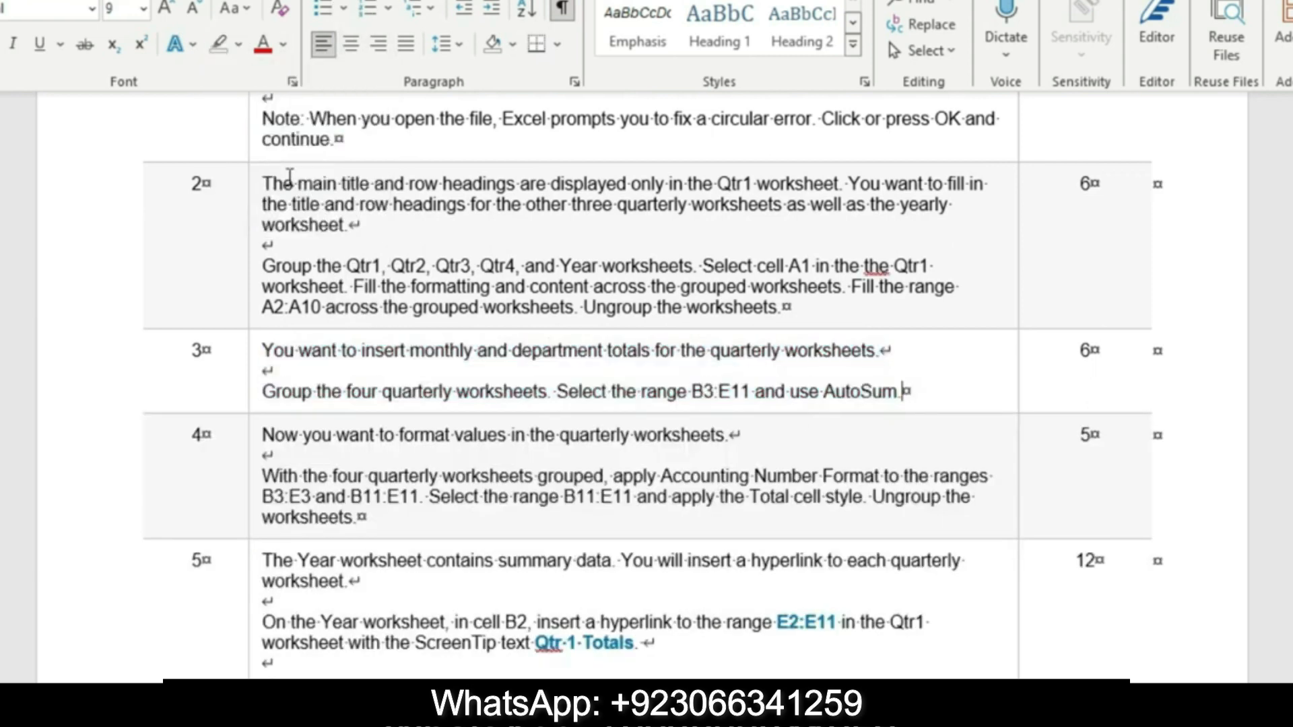
# Enlarge the step 4 instructions to 16 pt and highlight them in yellow
pyautogui.click(249, 497)
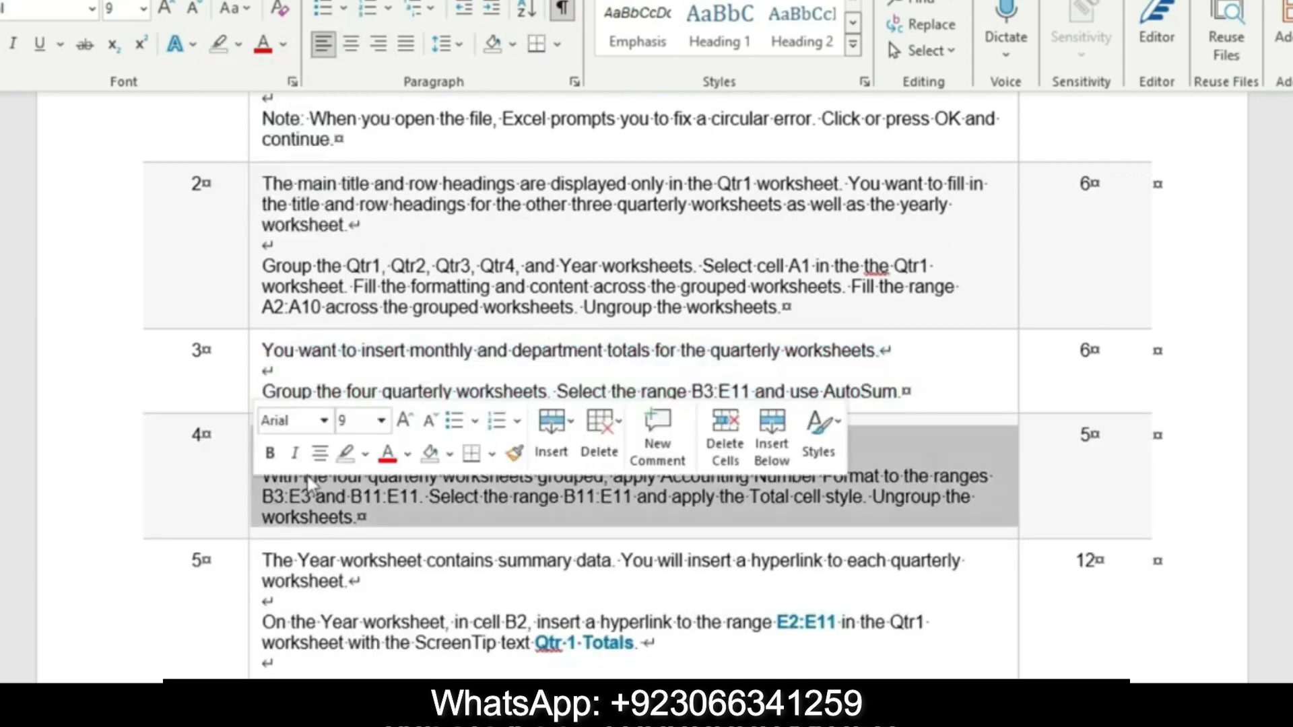
pyautogui.click(382, 422)
pyautogui.click(358, 156)
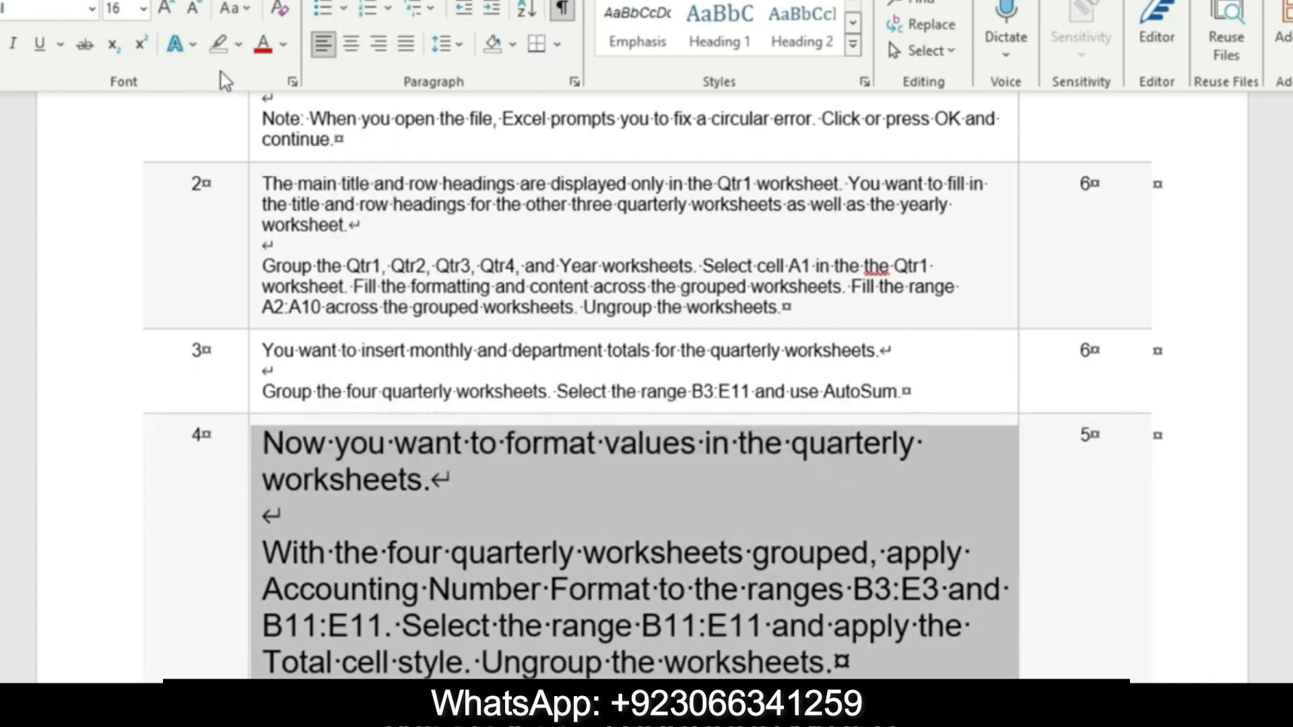
pyautogui.click(238, 44)
pyautogui.click(233, 74)
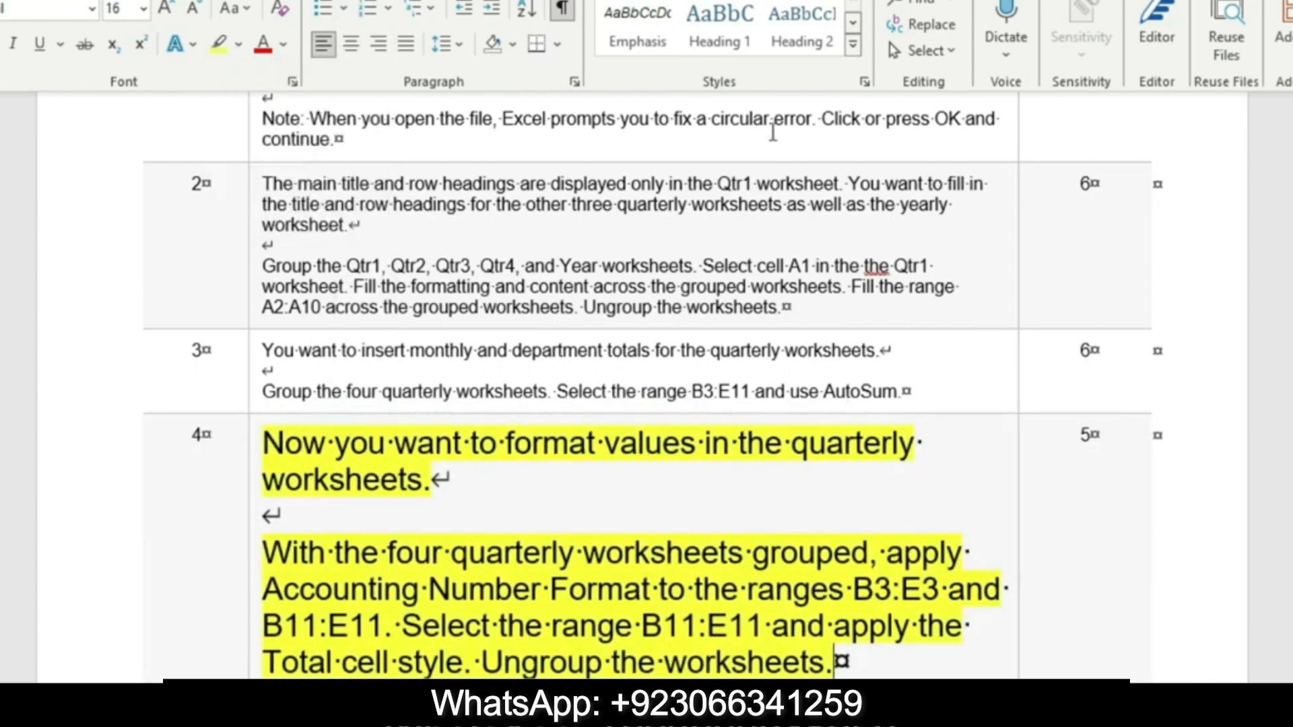
# Highlight the second paragraph of the step 4 instructions, about Accounting Number Format and the Total cell style, in turquoise
pyautogui.scroll(-3, 959, 289)
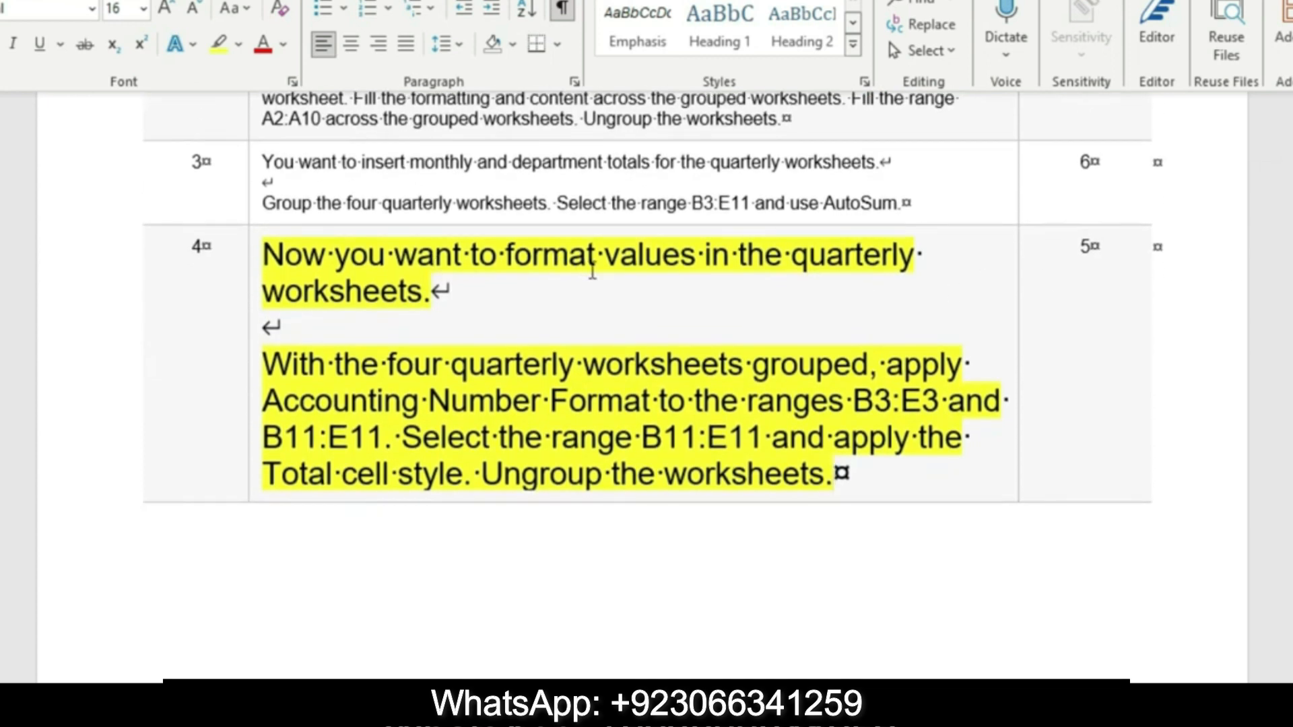
pyautogui.moveTo(263, 359); pyautogui.dragTo(869, 479)
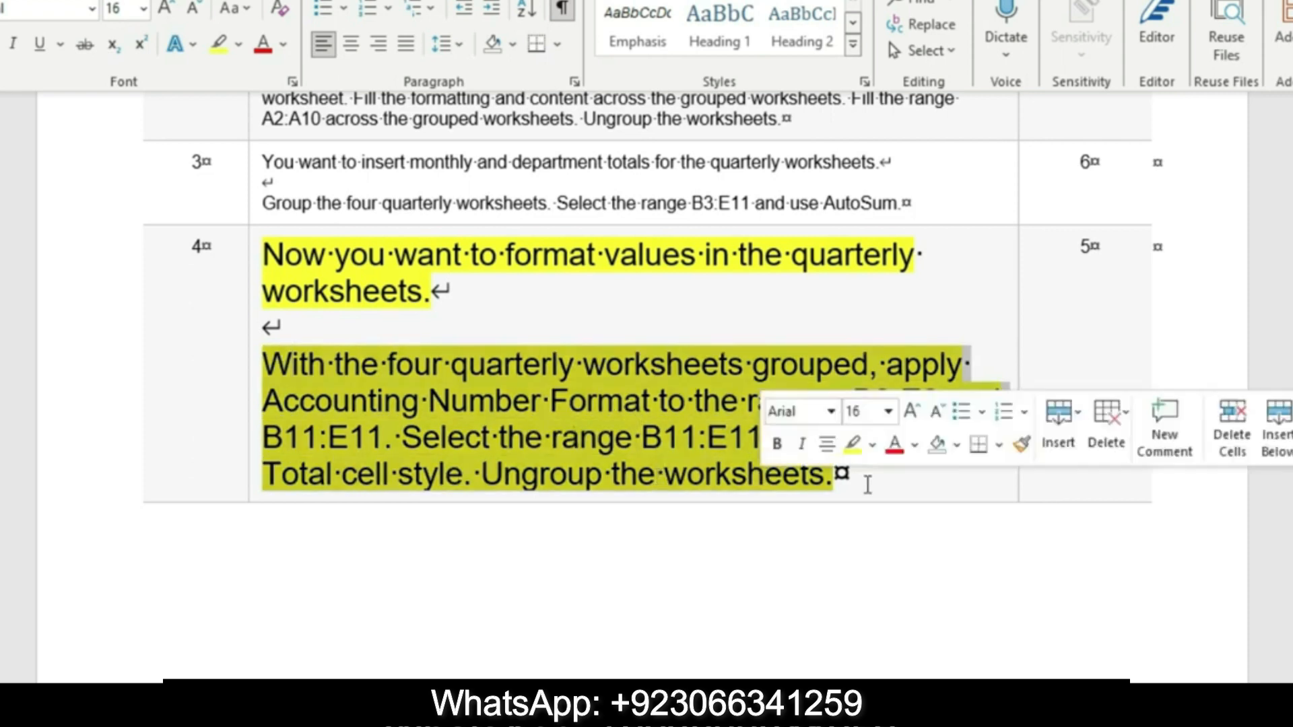
pyautogui.click(873, 450)
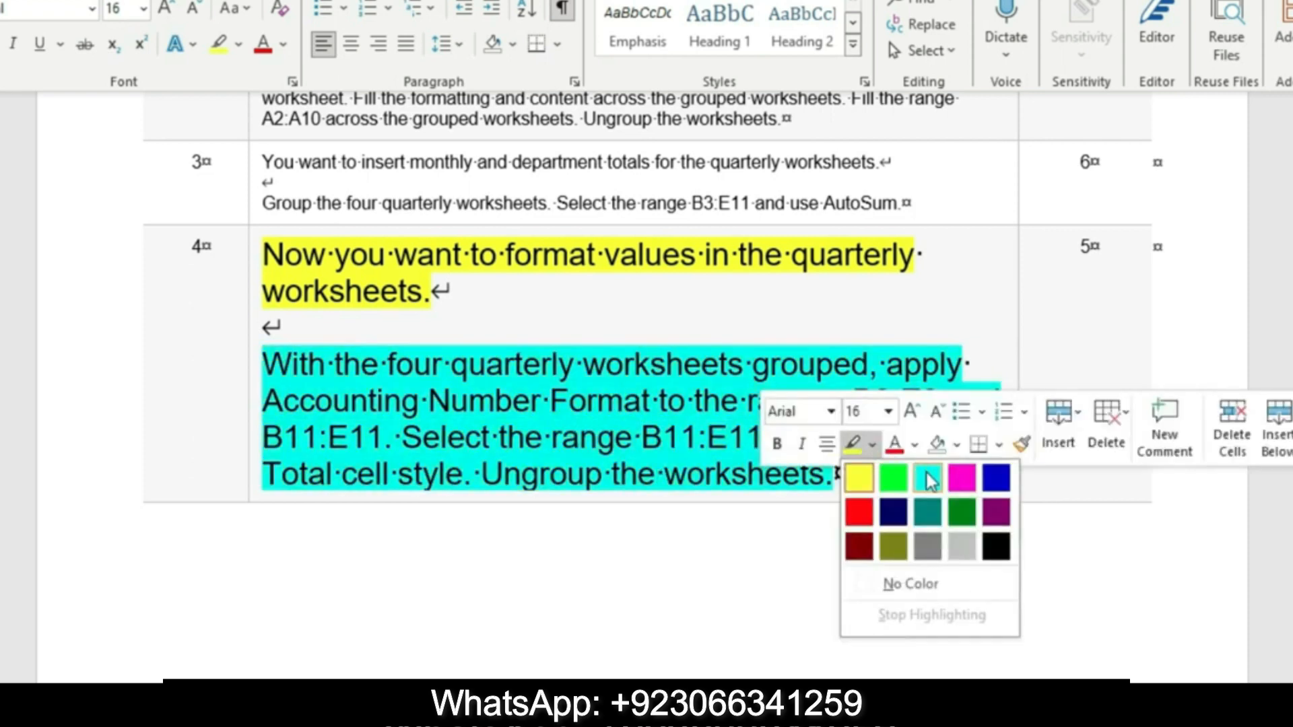
pyautogui.click(926, 473)
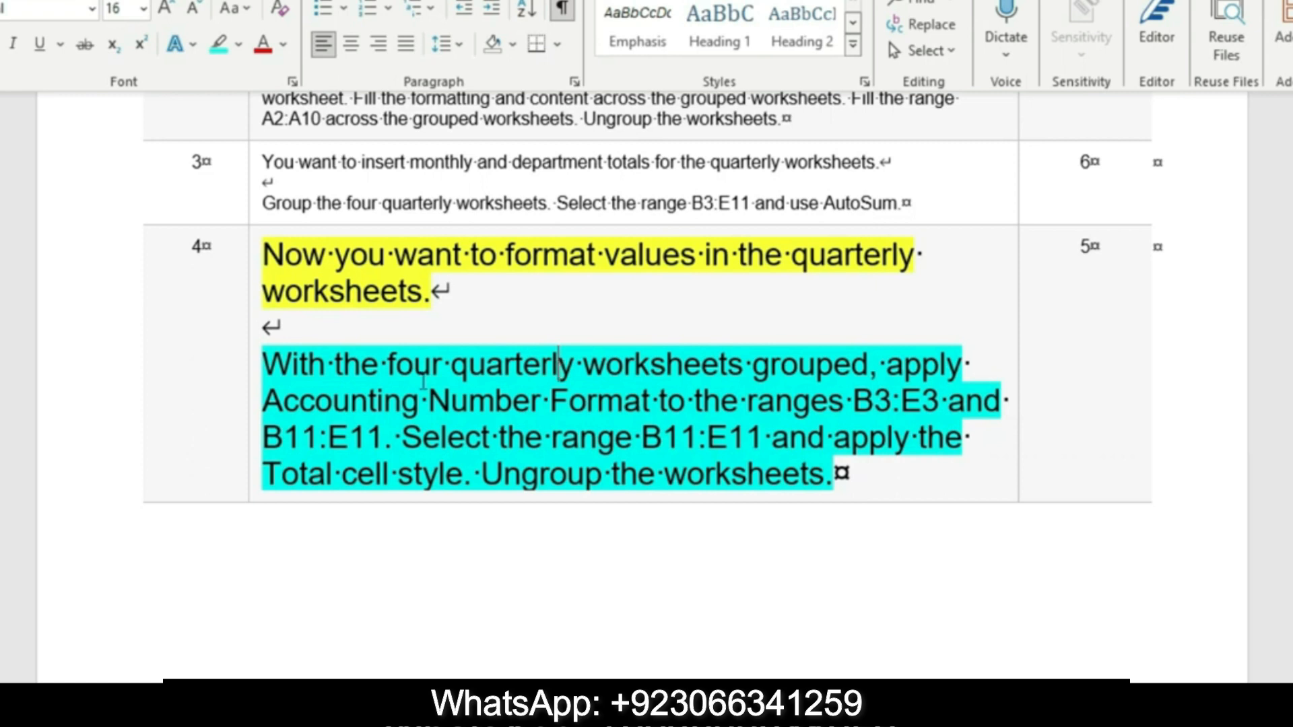
# Check the step 4 ranges in the Word instructions, then select B3:E3 and B11:E11 together in the grouped Excel worksheets
pyautogui.moveTo(281, 361); pyautogui.dragTo(869, 367)
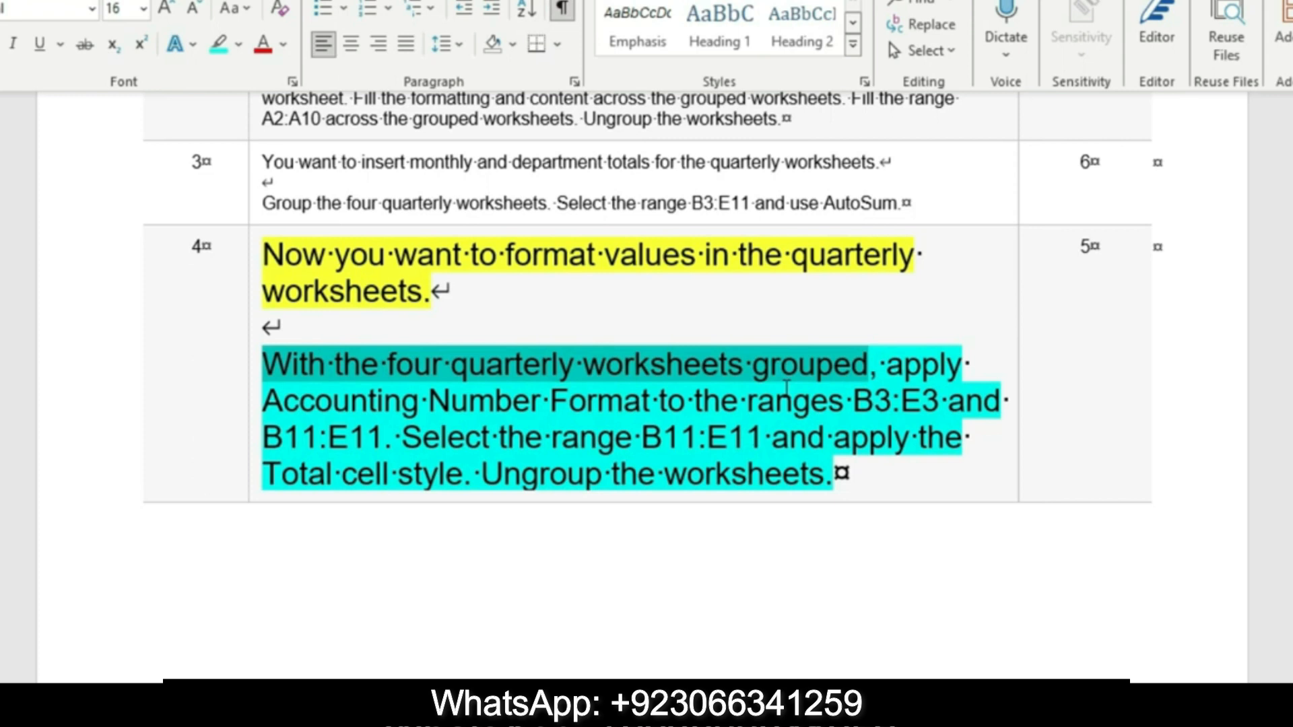
pyautogui.moveTo(852, 401); pyautogui.dragTo(949, 403)
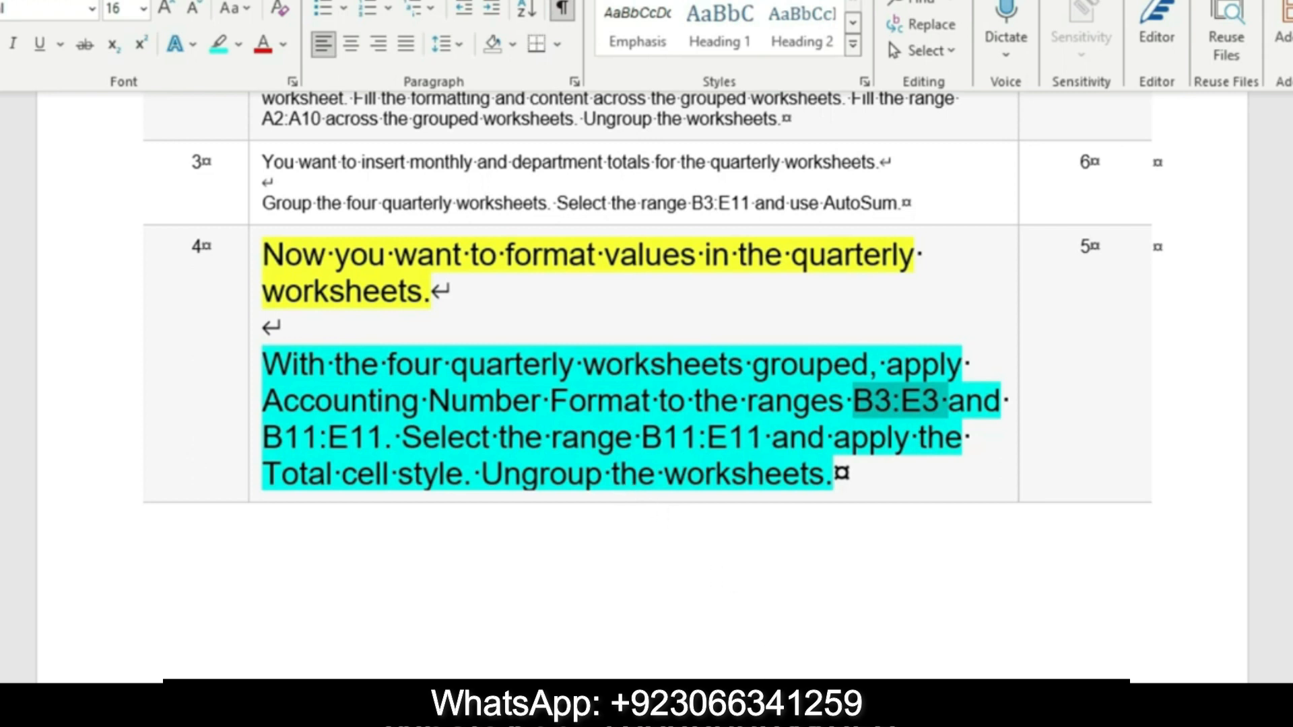
pyautogui.hotkey('alt', 'Tab')
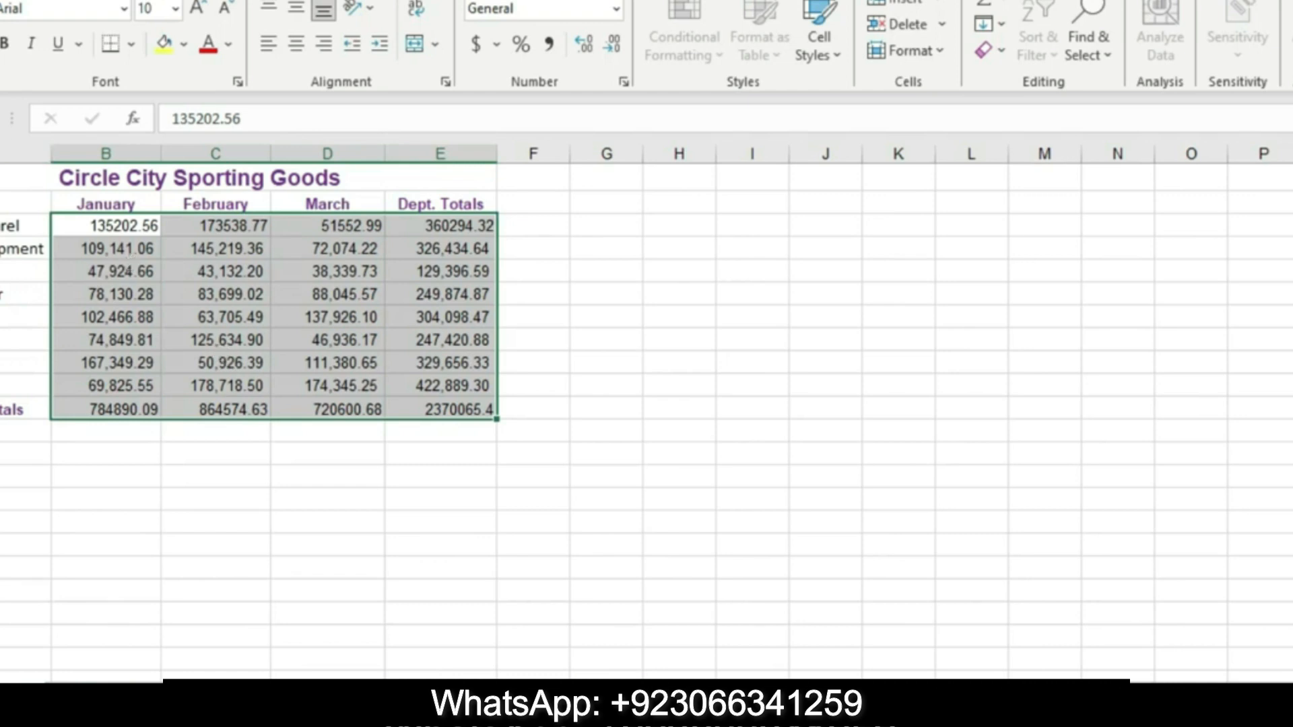
pyautogui.hotkey('ctrl', 'shift', 'Up')
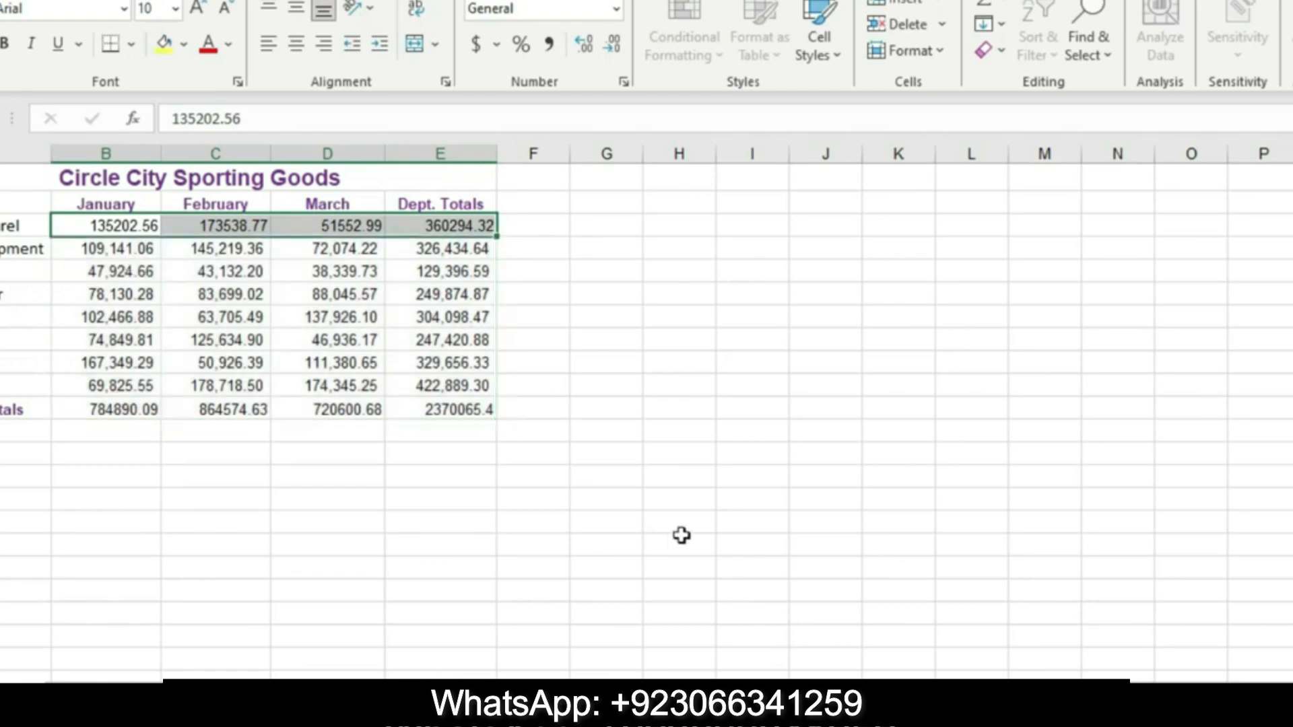
pyautogui.click(834, 714)
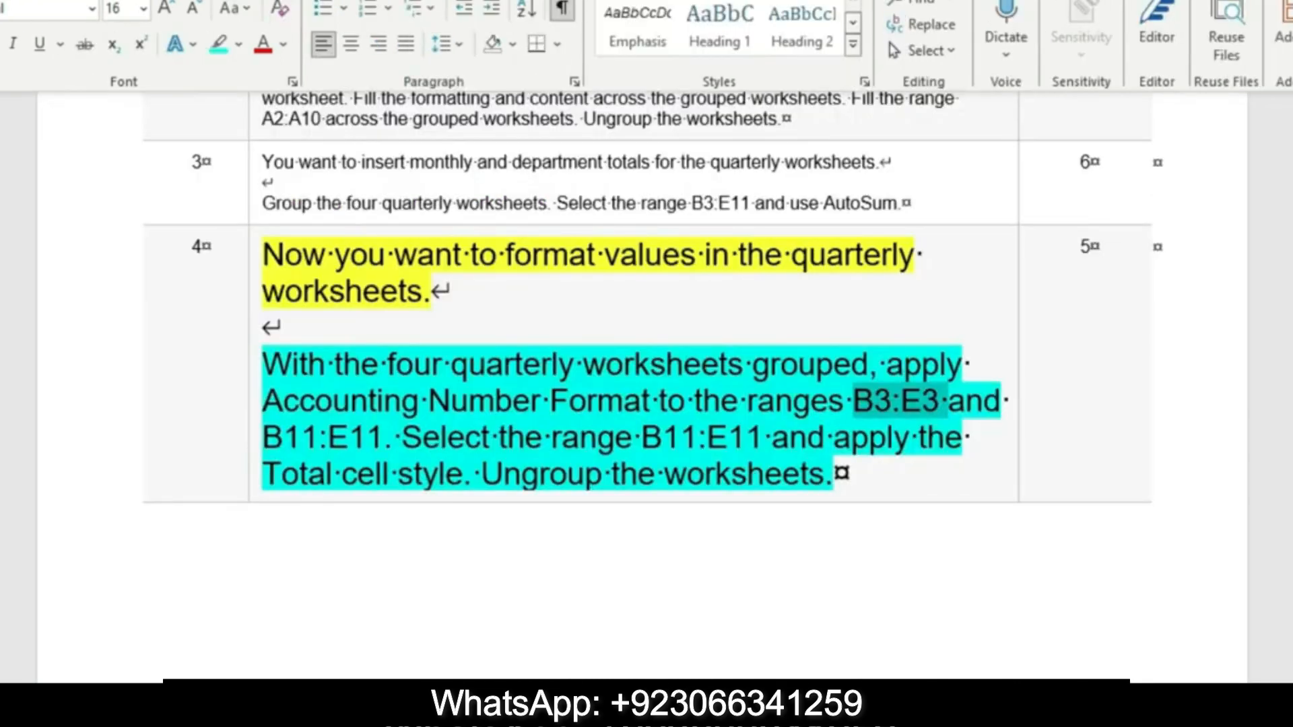
pyautogui.click(404, 714)
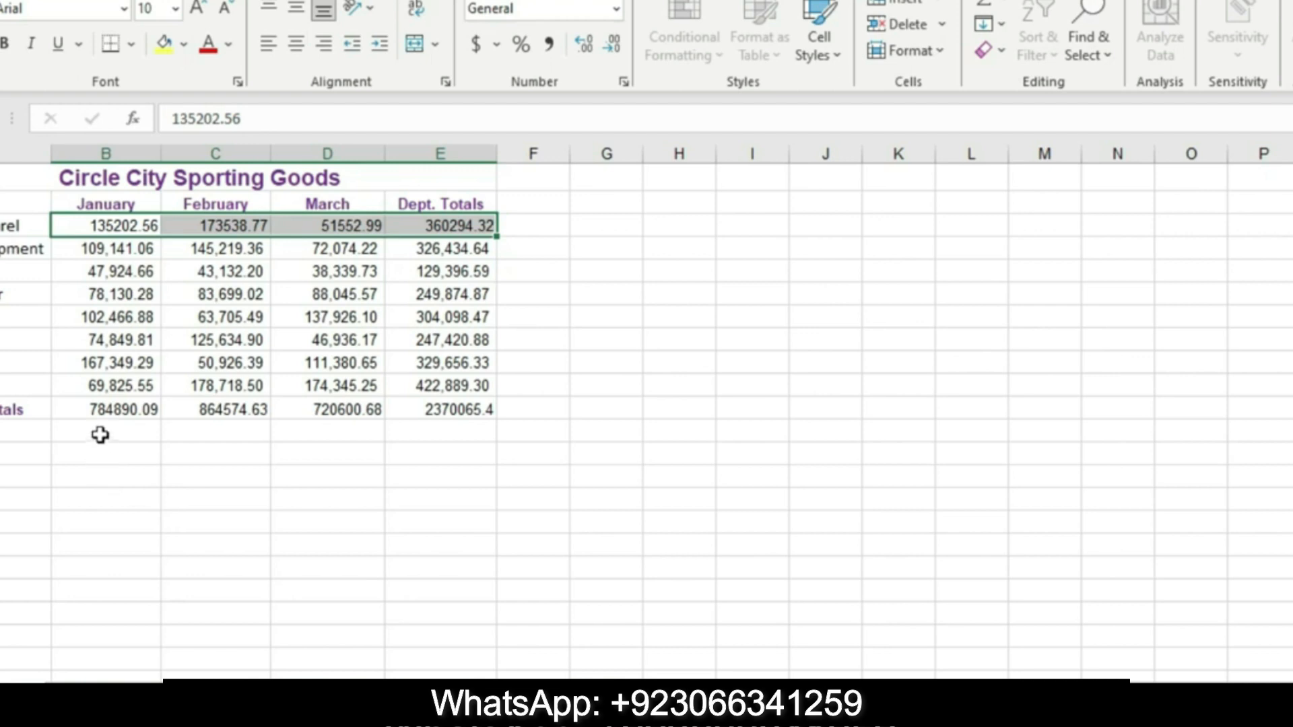
pyautogui.moveTo(102, 412); pyautogui.dragTo(443, 404)
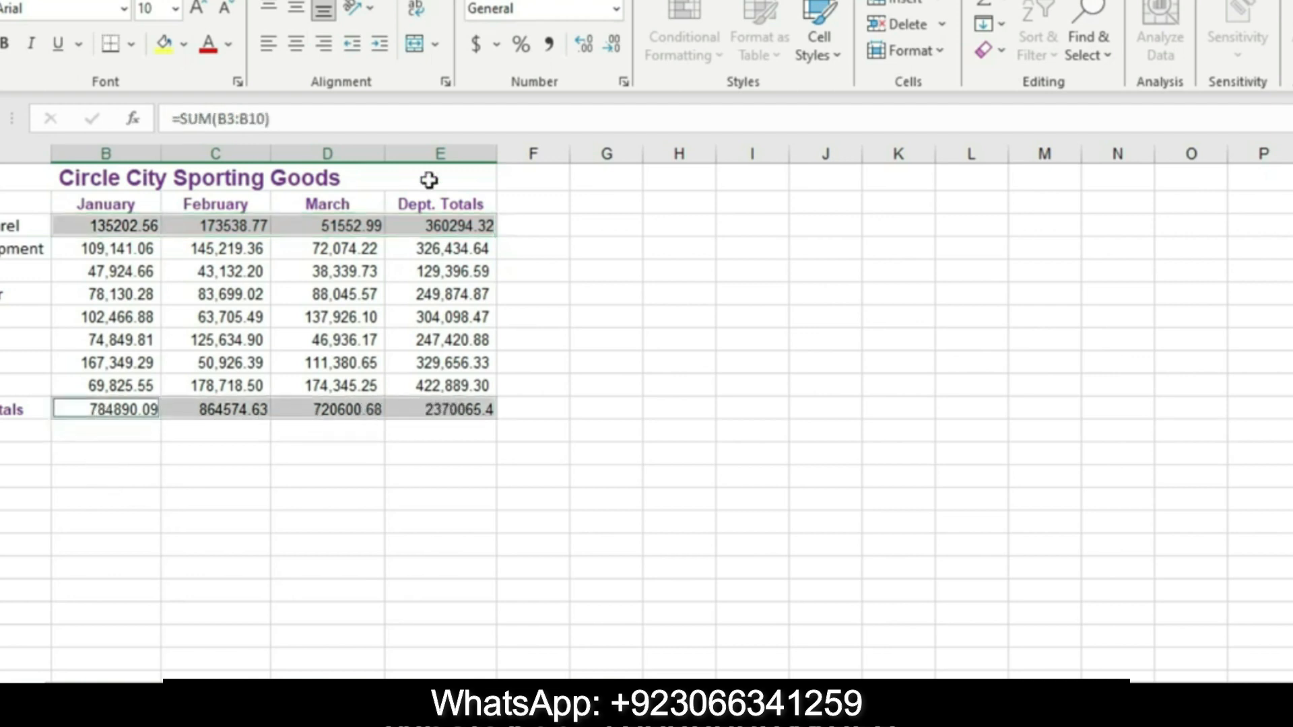
# Return to the Word instructions and examine the step 4 sentences on the B11:E11 Total cell style and ungrouping the worksheets
pyautogui.click(698, 556)
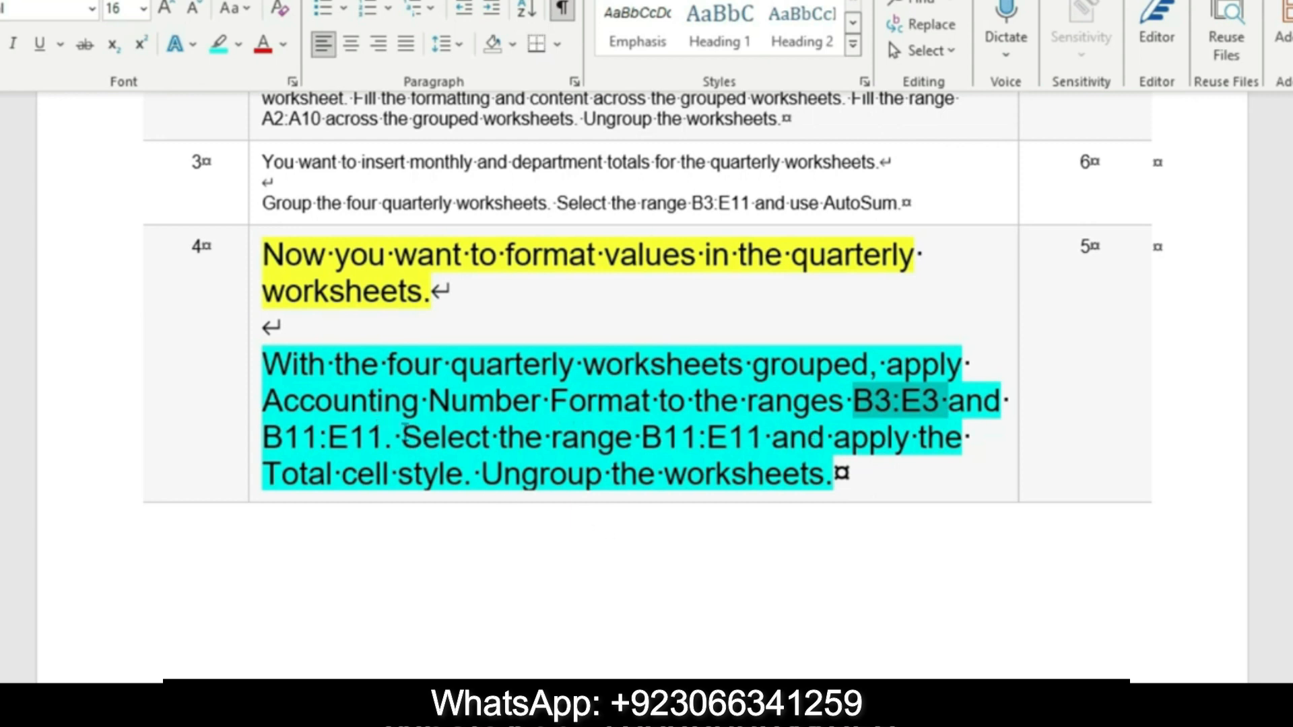
pyautogui.moveTo(403, 435); pyautogui.dragTo(808, 484)
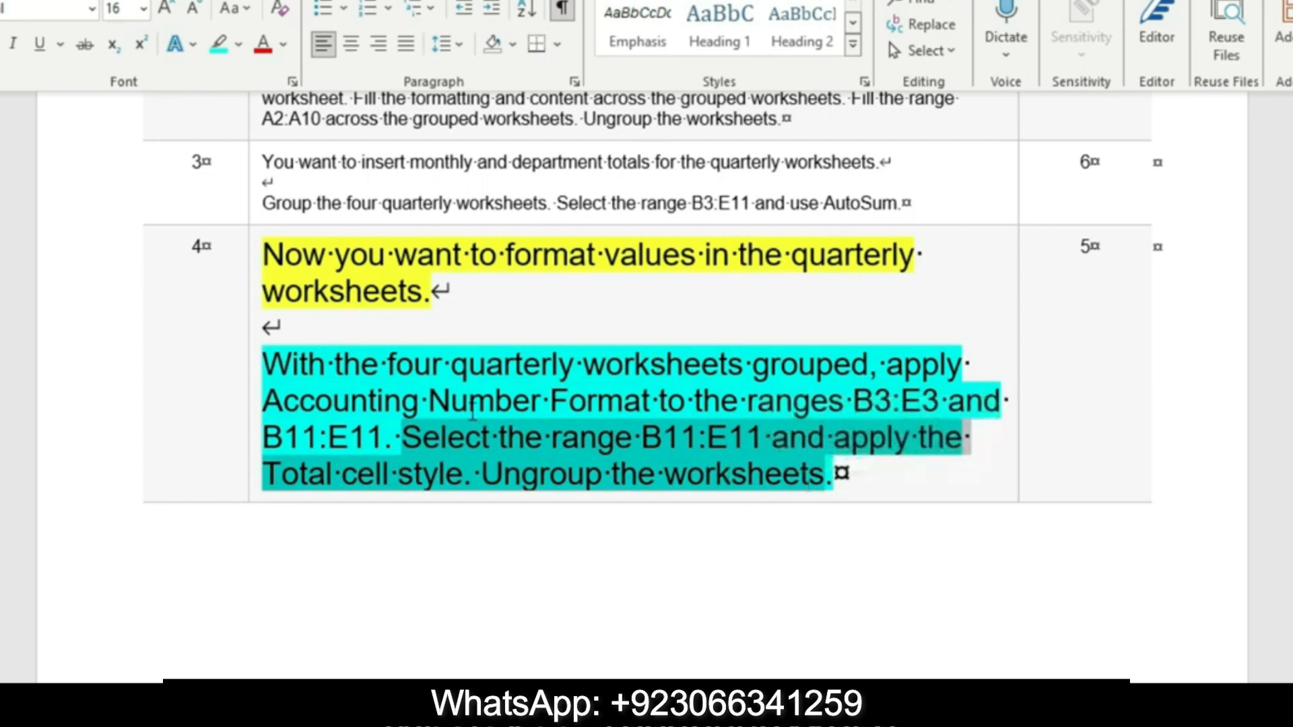
pyautogui.click(714, 444)
pyautogui.moveTo(760, 439); pyautogui.dragTo(640, 438)
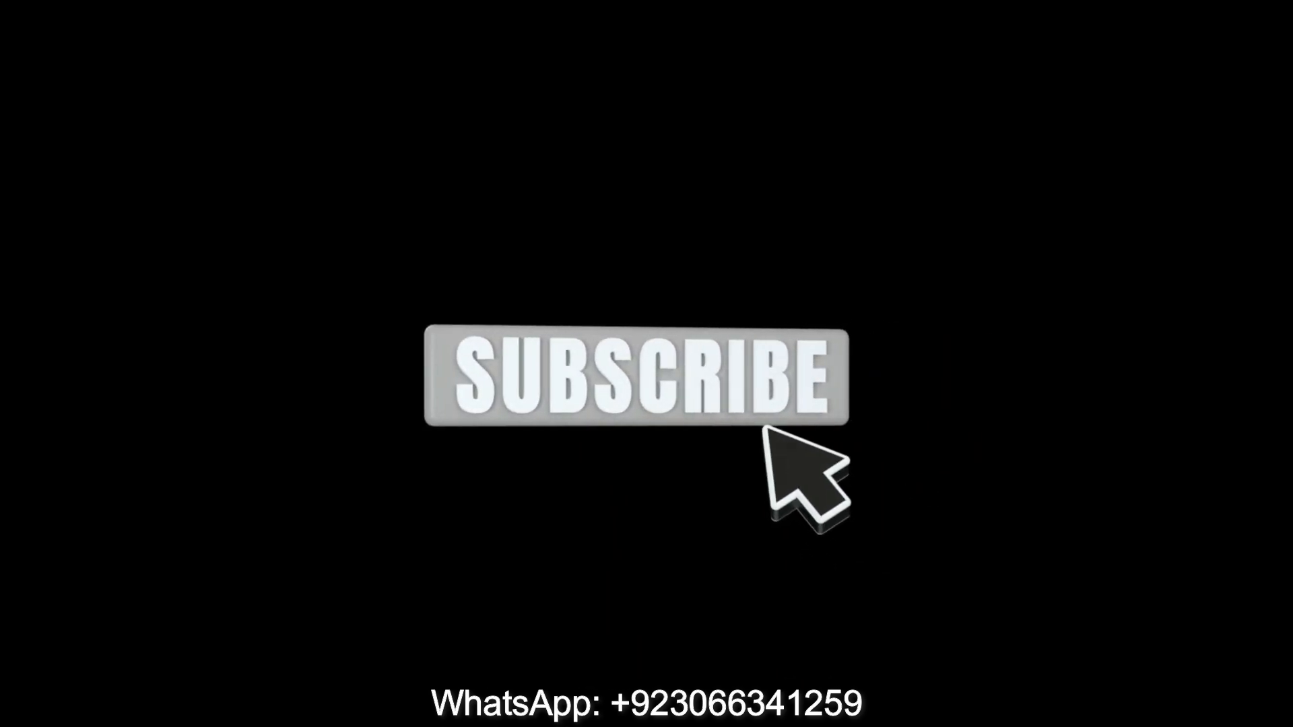